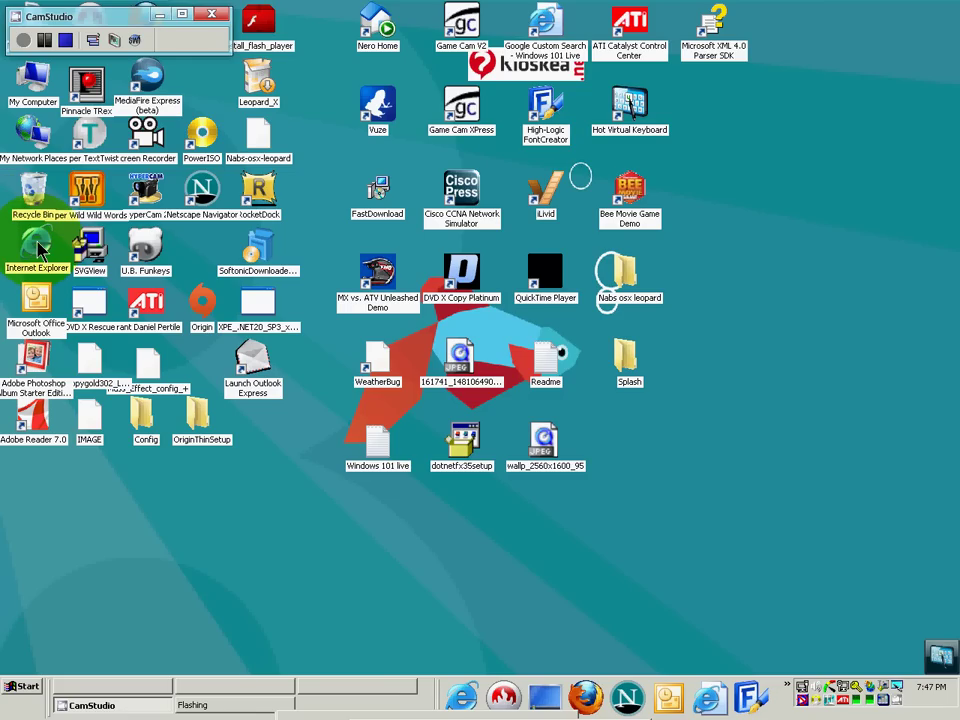
double_click(39, 247)
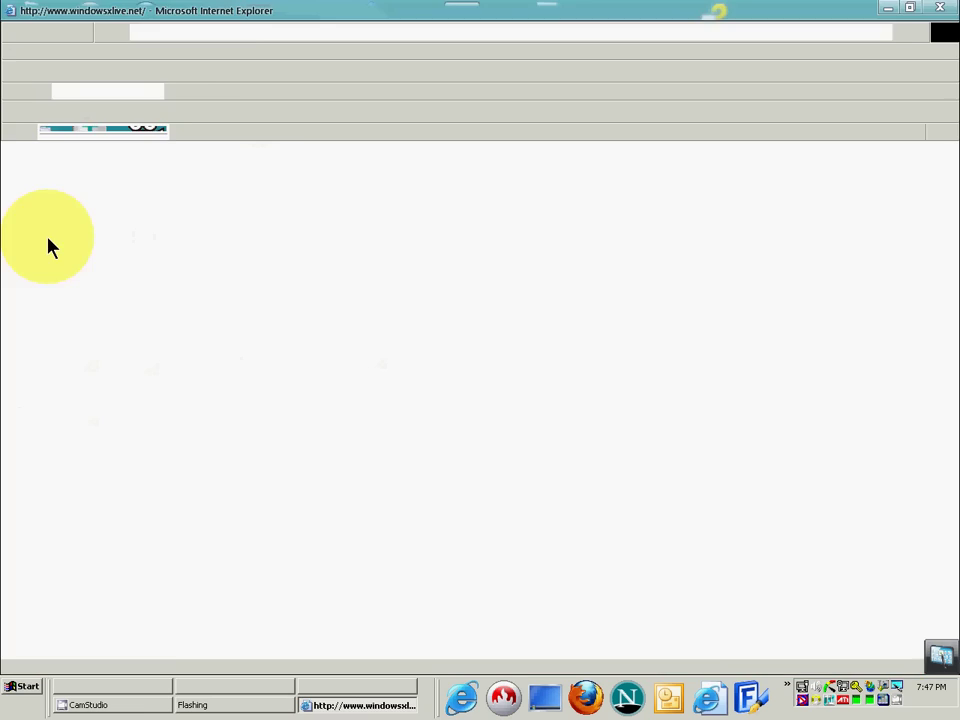
click(369, 36)
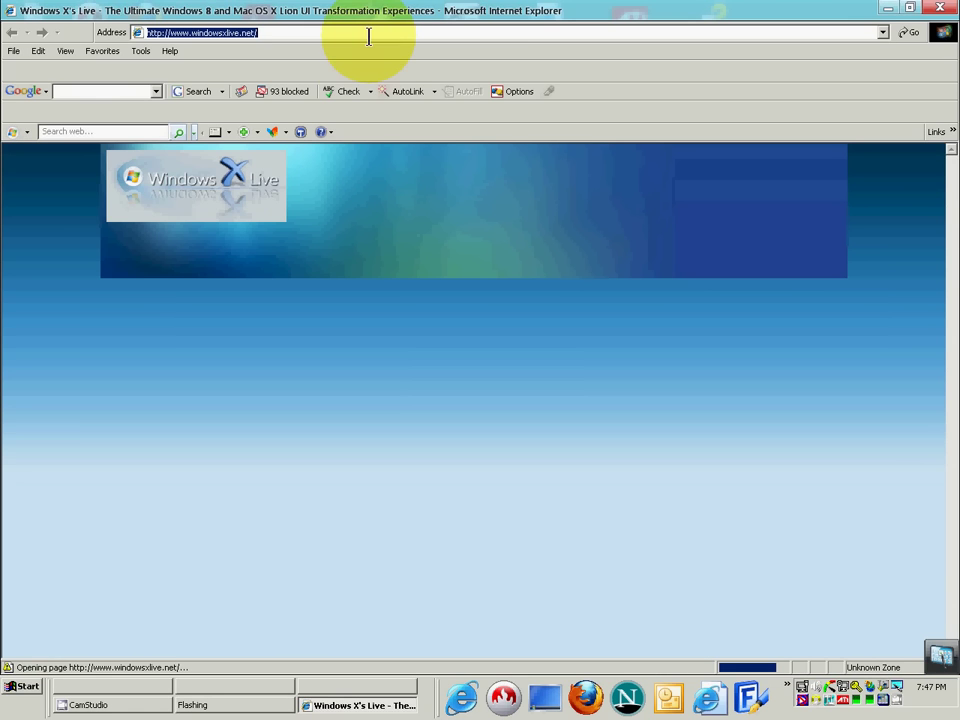
text(w)
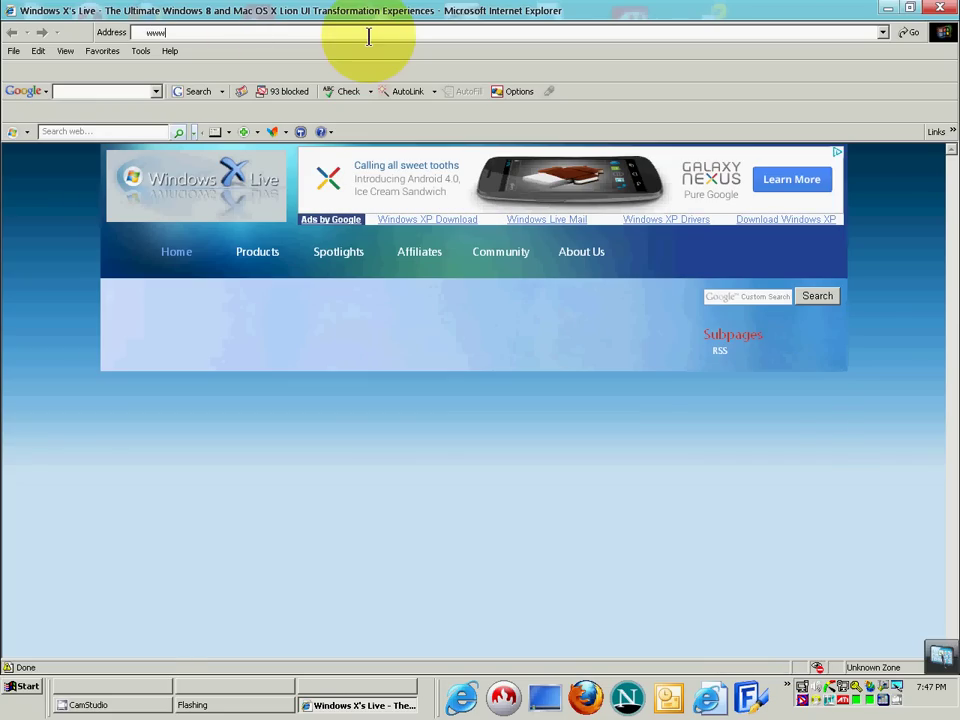
text(ww)
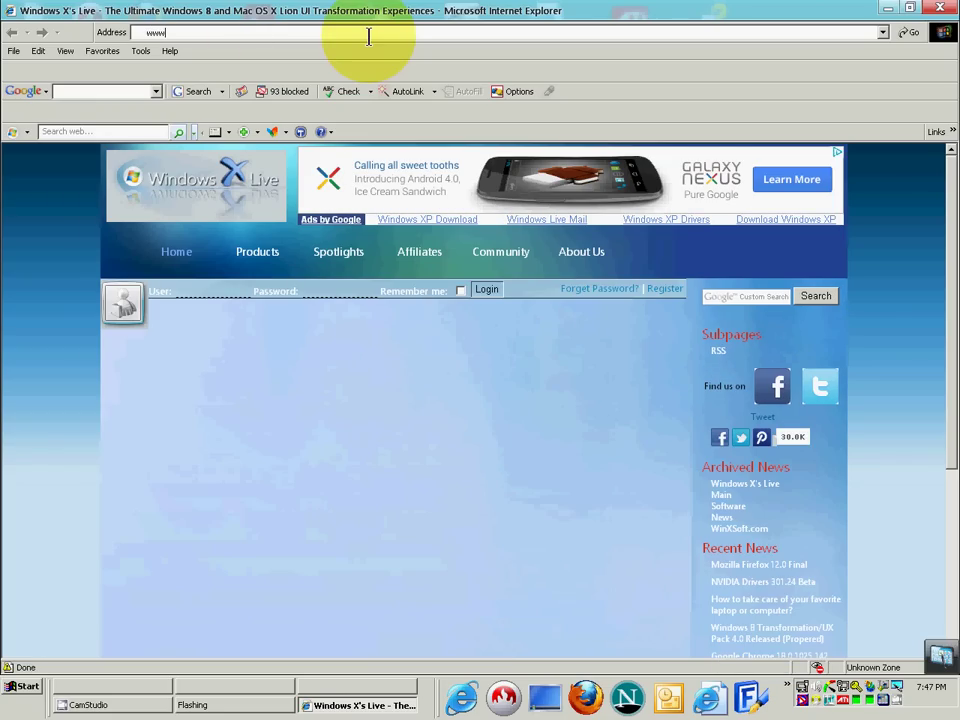
text(.g)
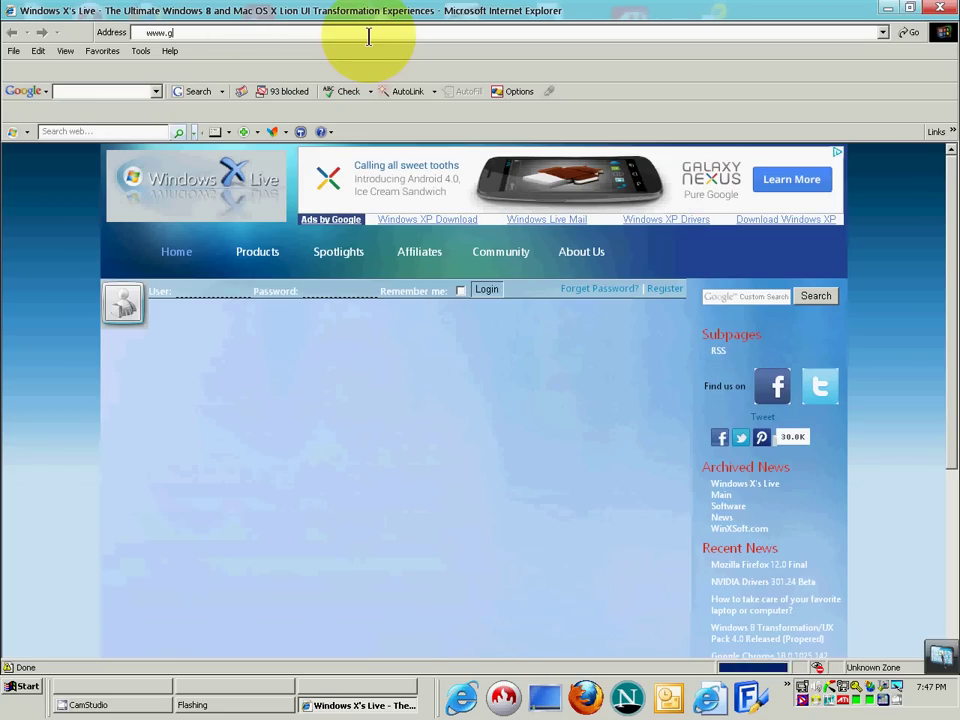
text(oogle.c)
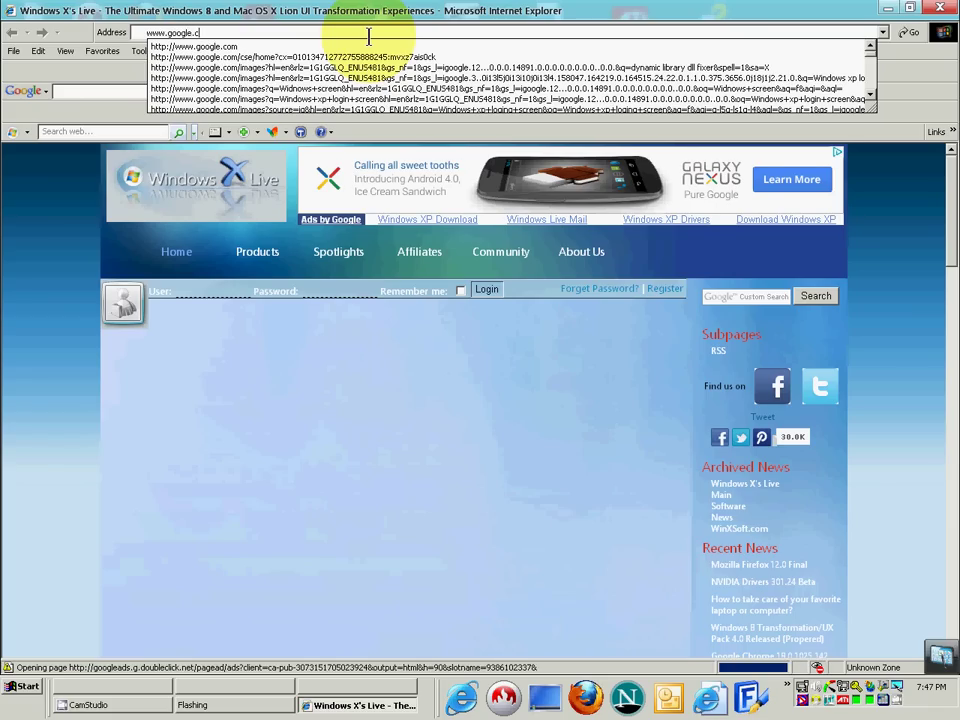
text(om)
key(Return)
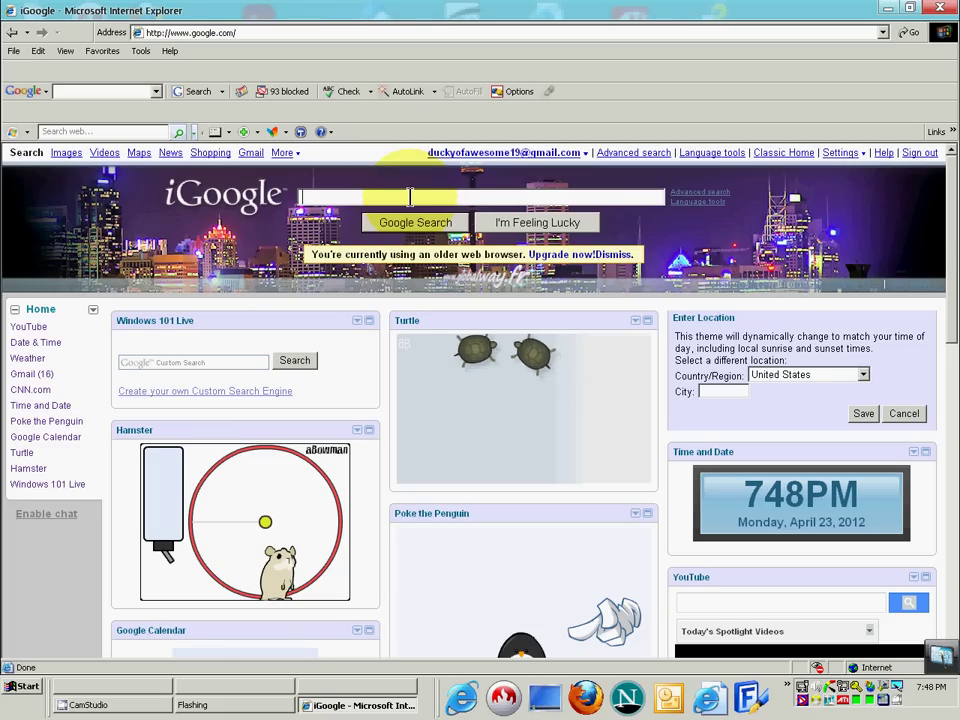
Search Google for "High-Logic FontCreater 6.5" and switch to the suggested spelling "High-Logic FontCreator 6.5"
text(High)
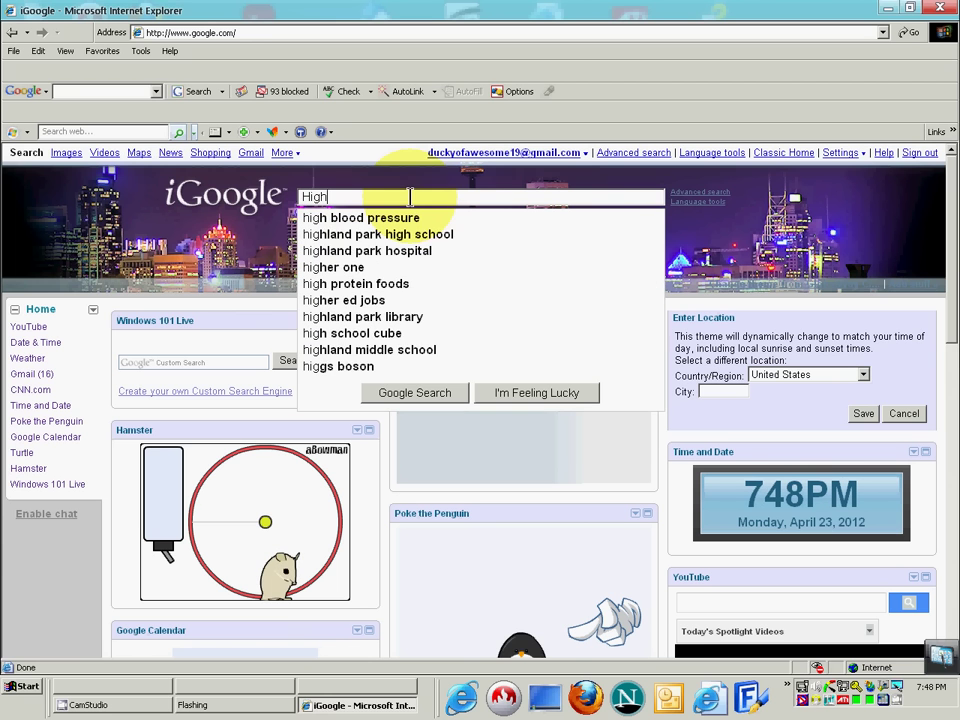
text(-)
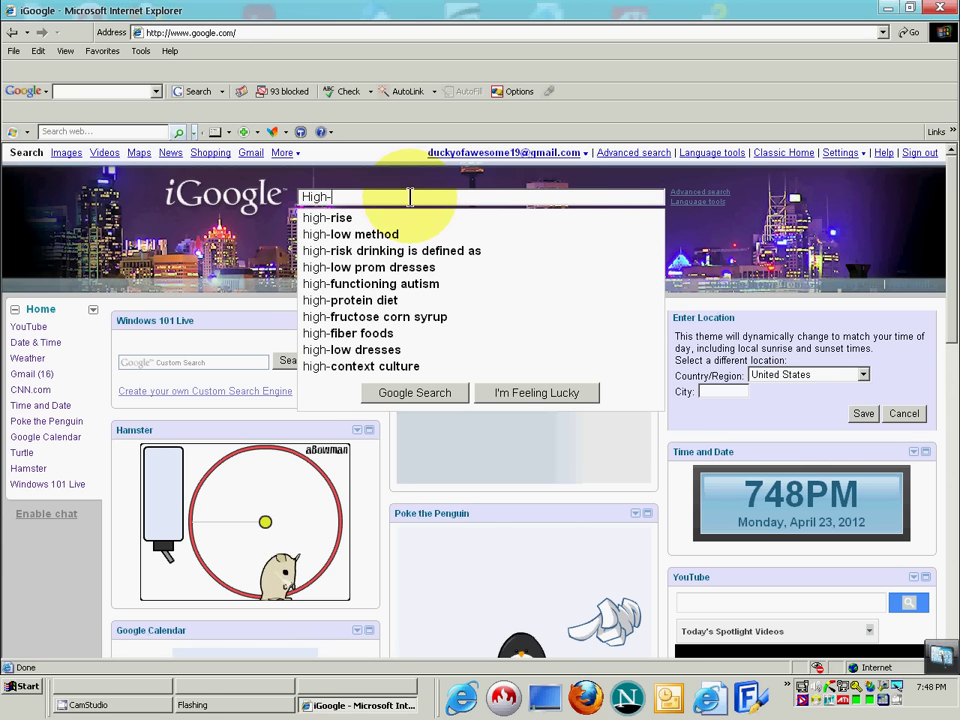
text(Logic )
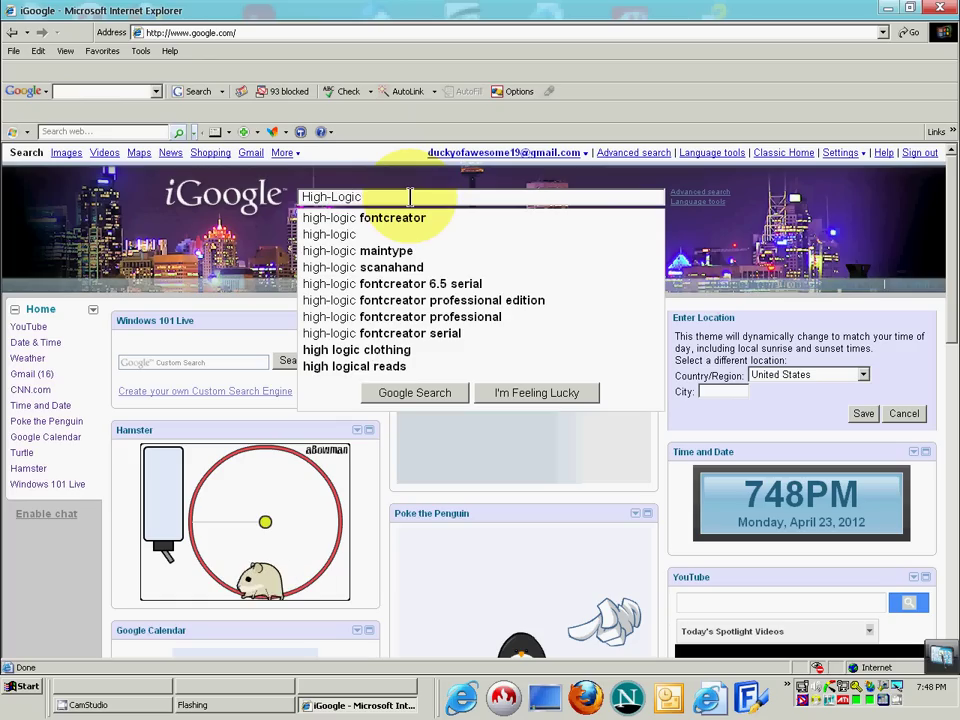
text(Font)
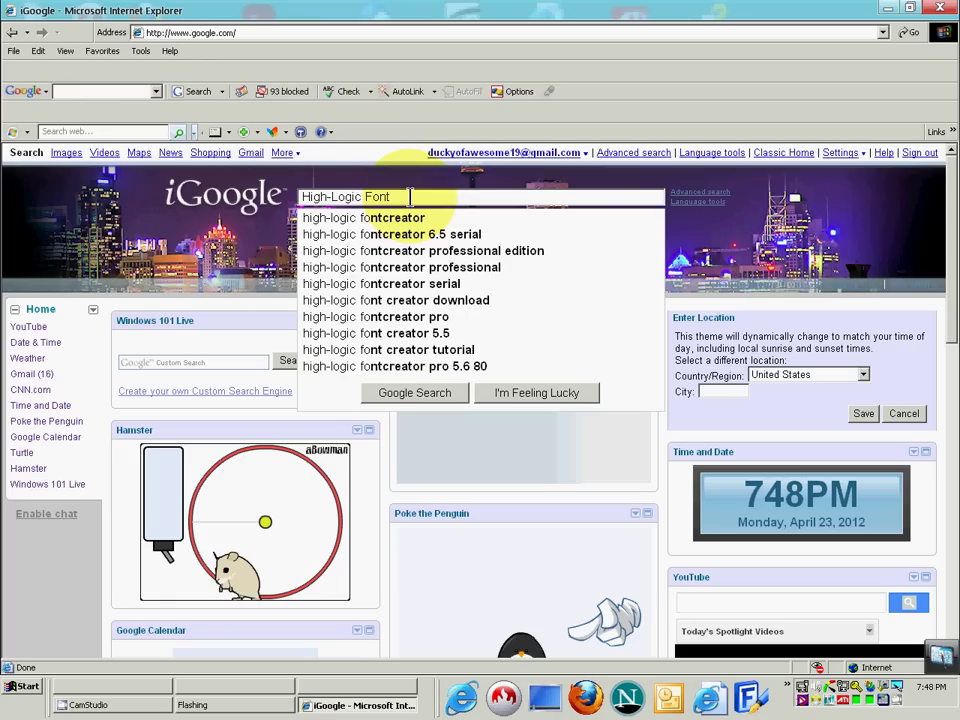
text(Creator)
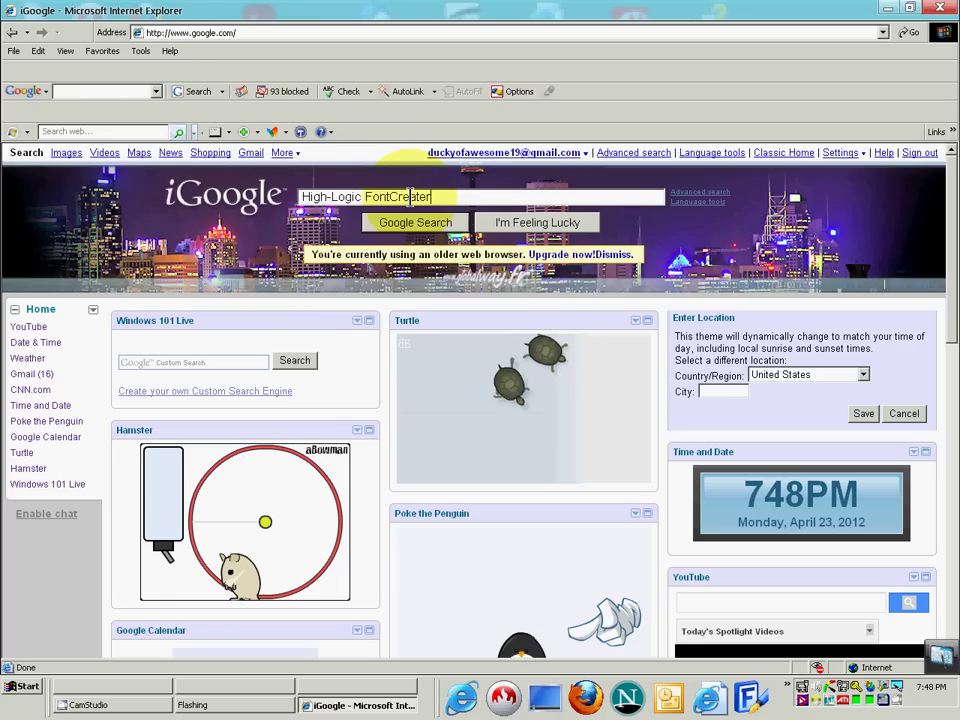
text( 6.5)
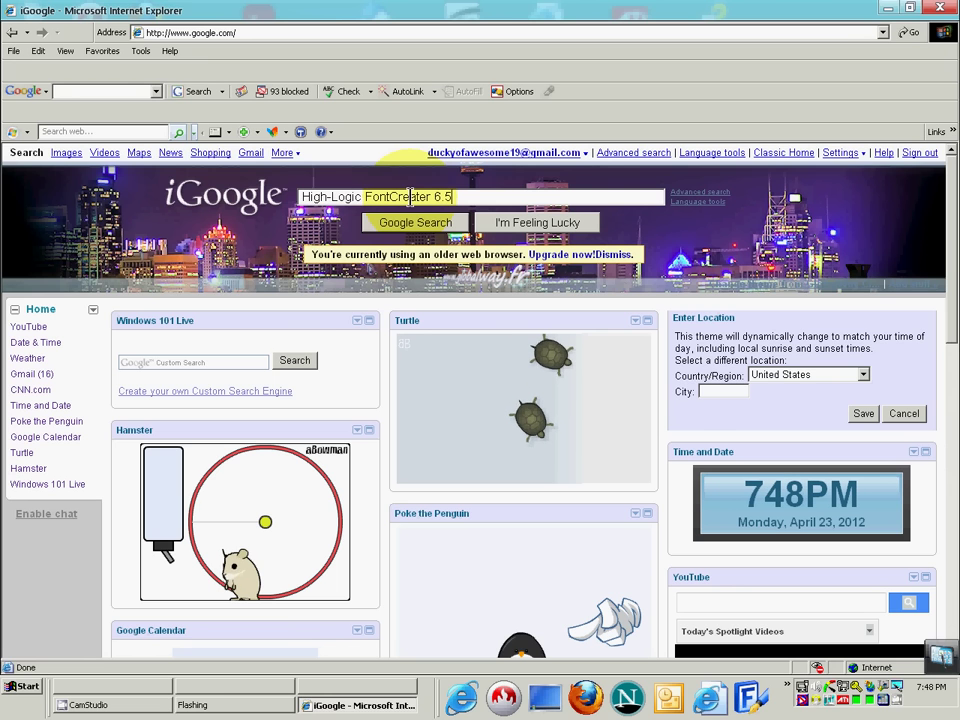
key(Return)
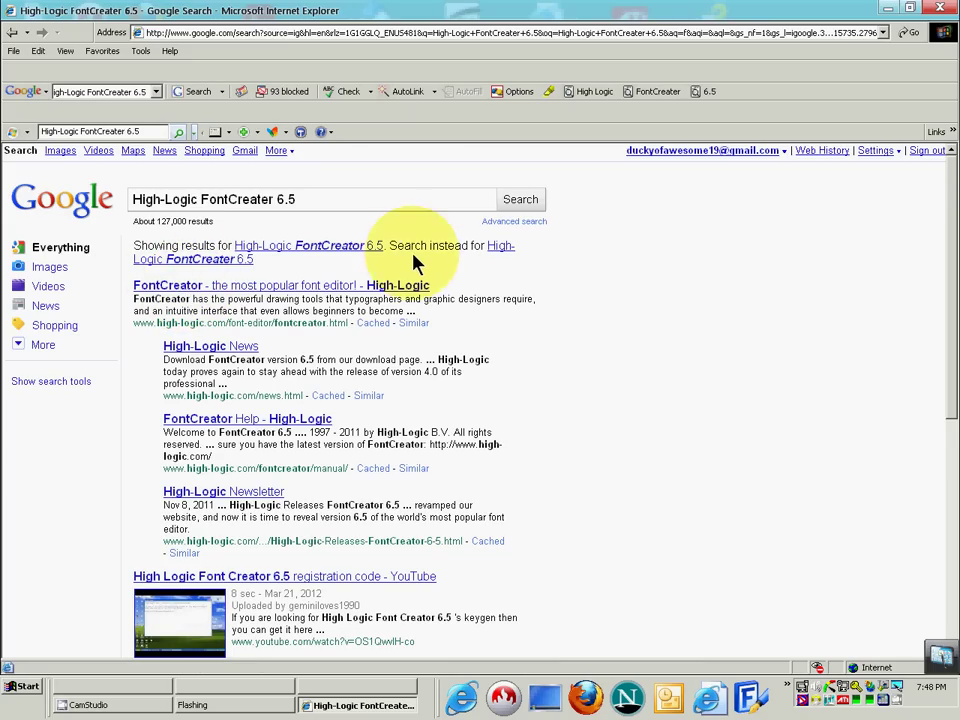
click(280, 245)
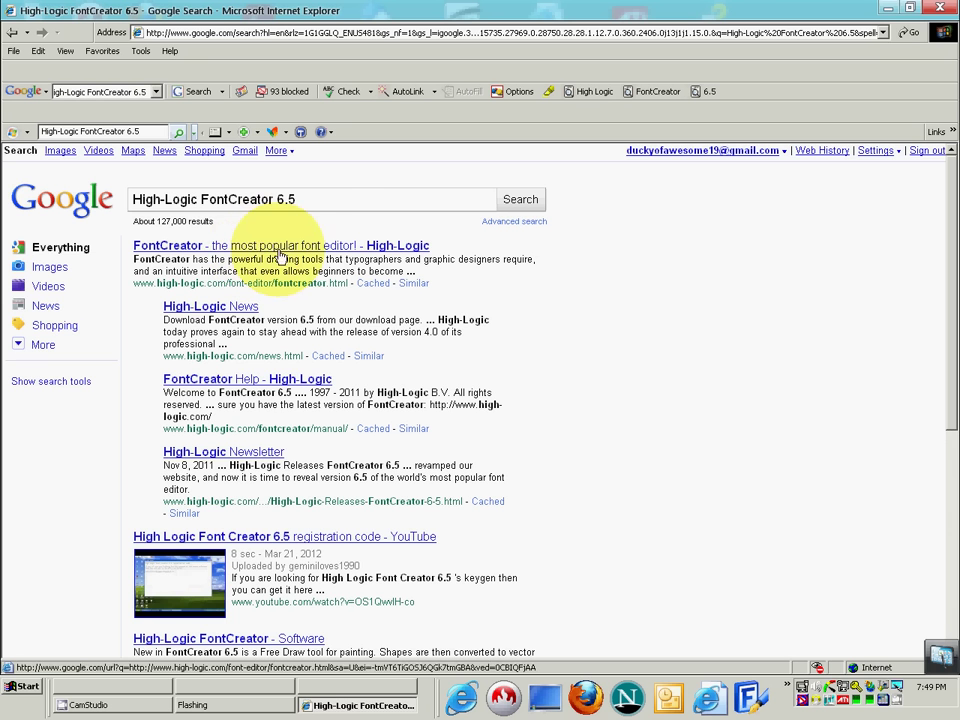
Open High-Logic's FontCreator product page and download FontCreatorSetup.exe into the Security folder
click(263, 248)
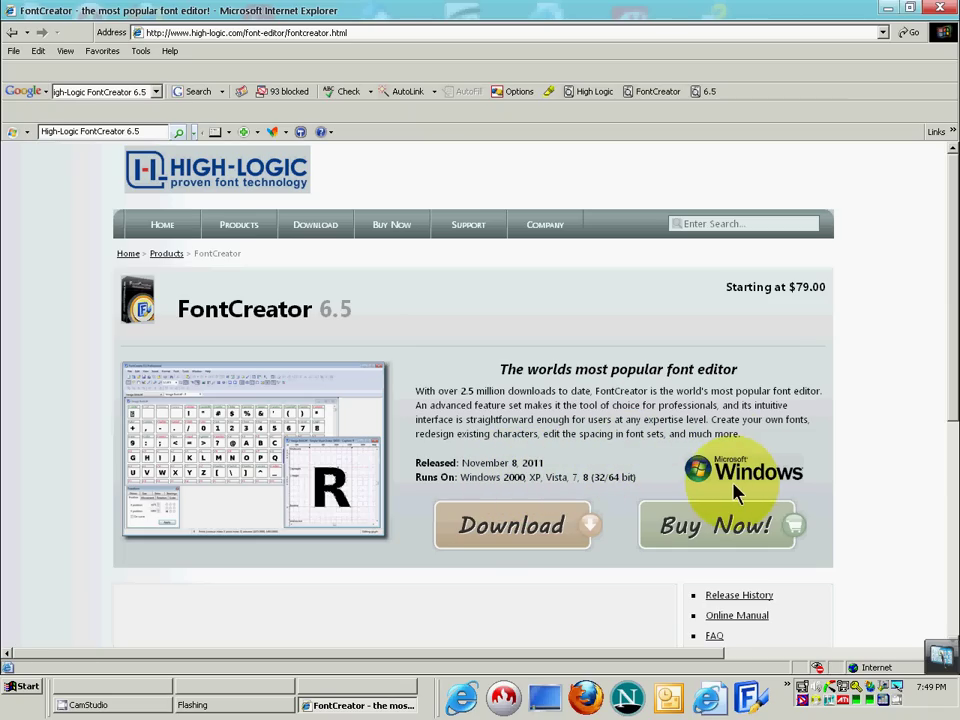
click(515, 528)
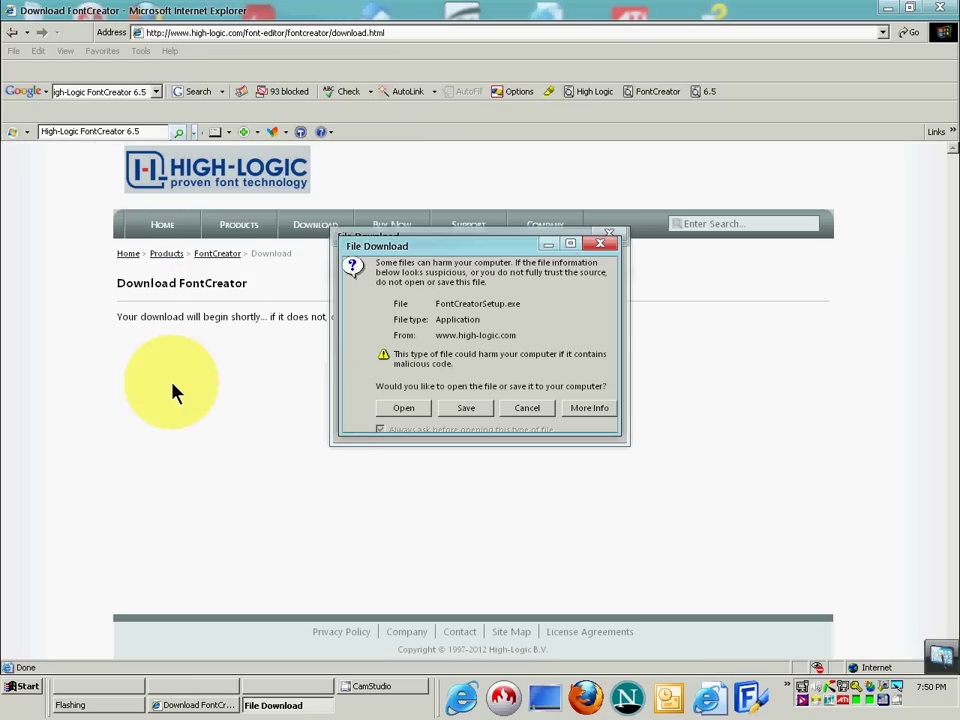
drag(430, 237, 425, 433)
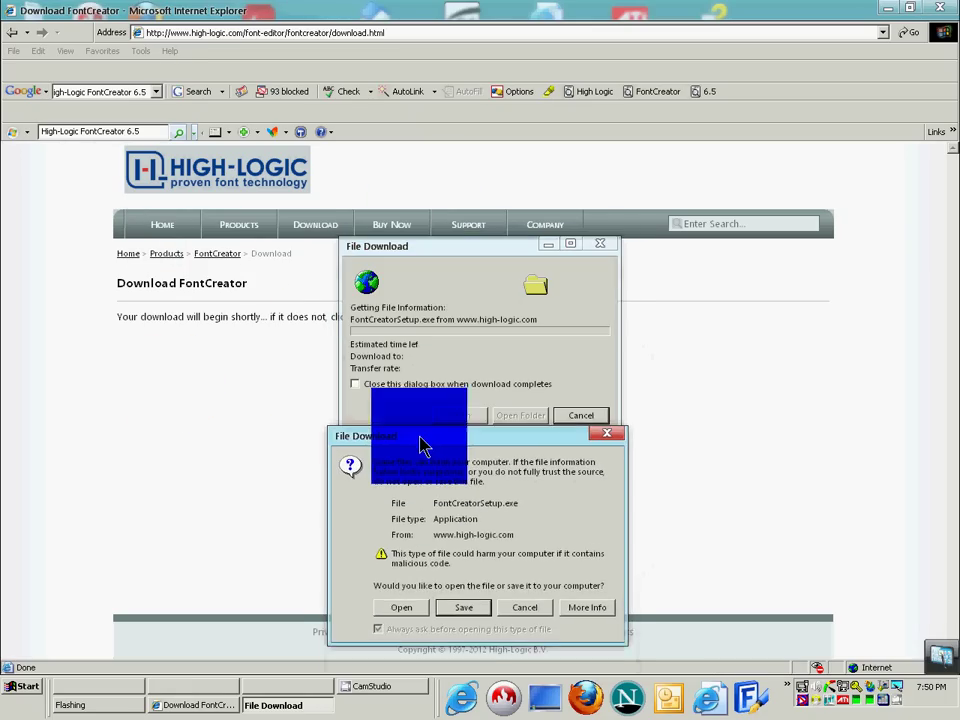
click(463, 603)
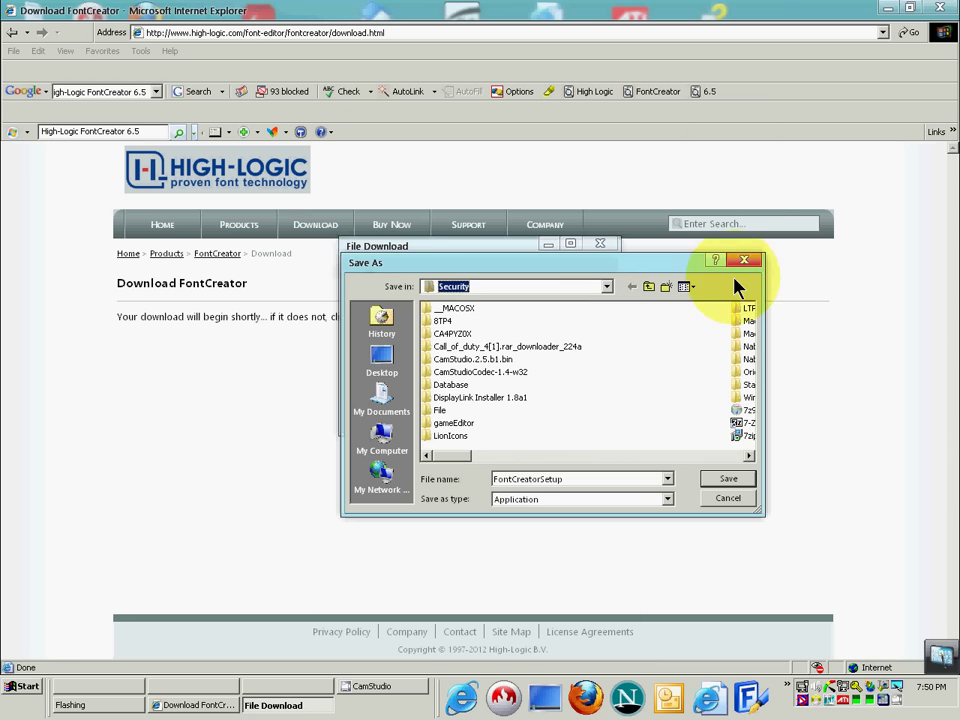
click(738, 480)
click(462, 385)
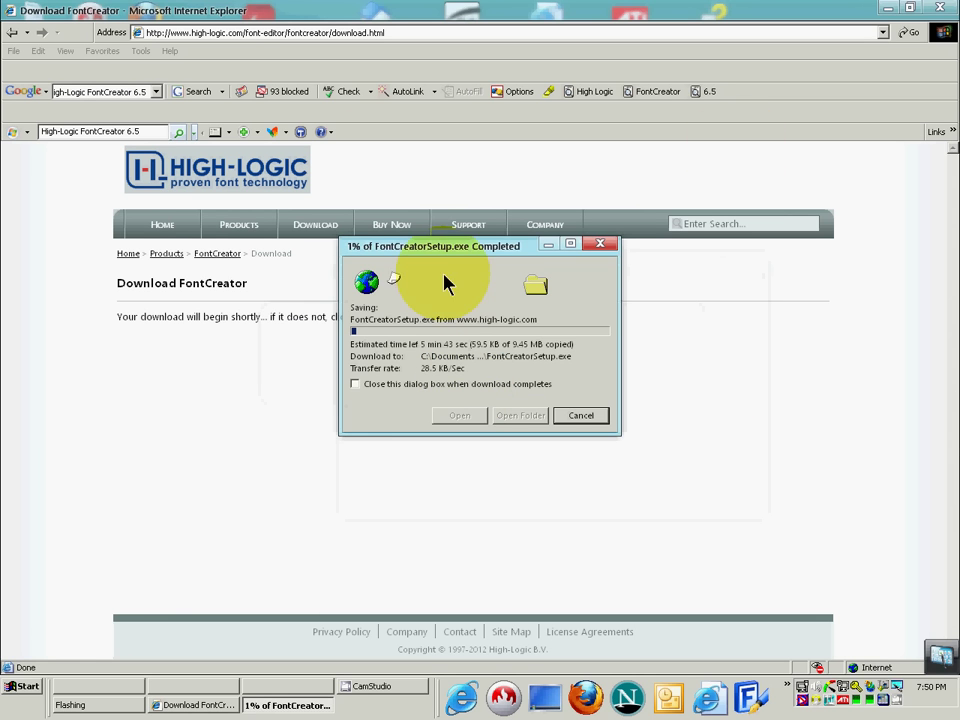
drag(418, 247, 340, 409)
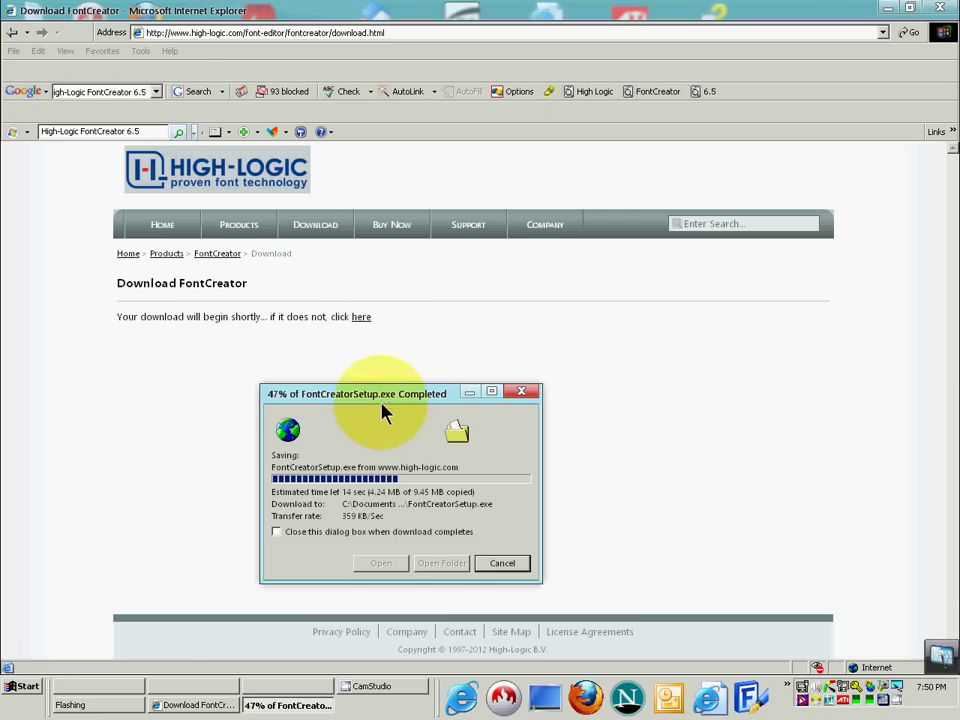
drag(400, 396, 435, 312)
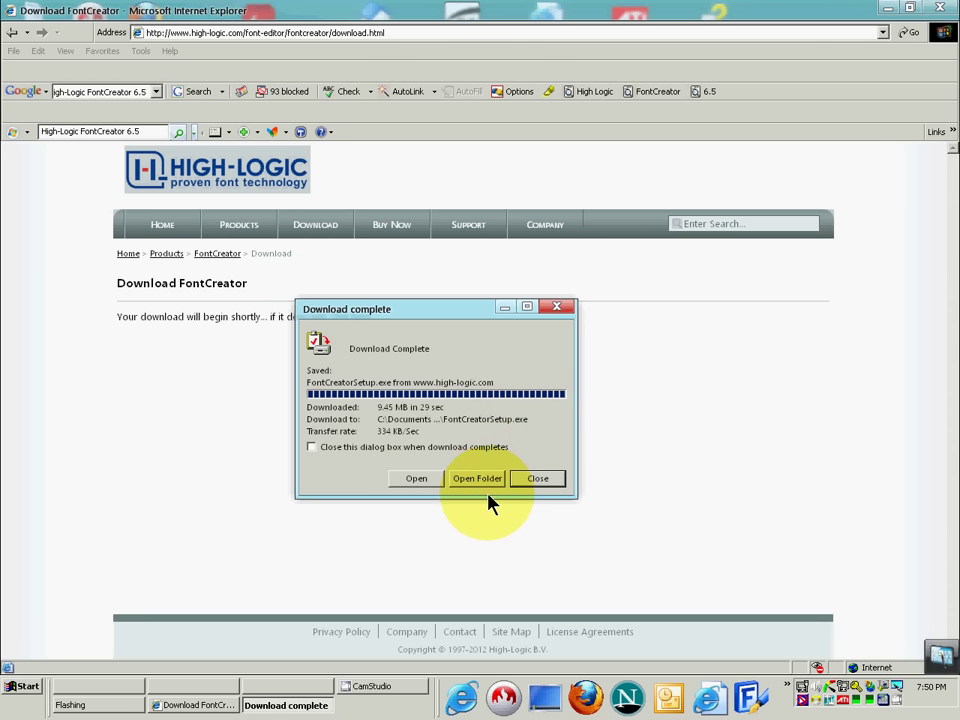
Open the folder containing the finished download and launch the FontCreatorSetup installer
click(482, 481)
click(879, 54)
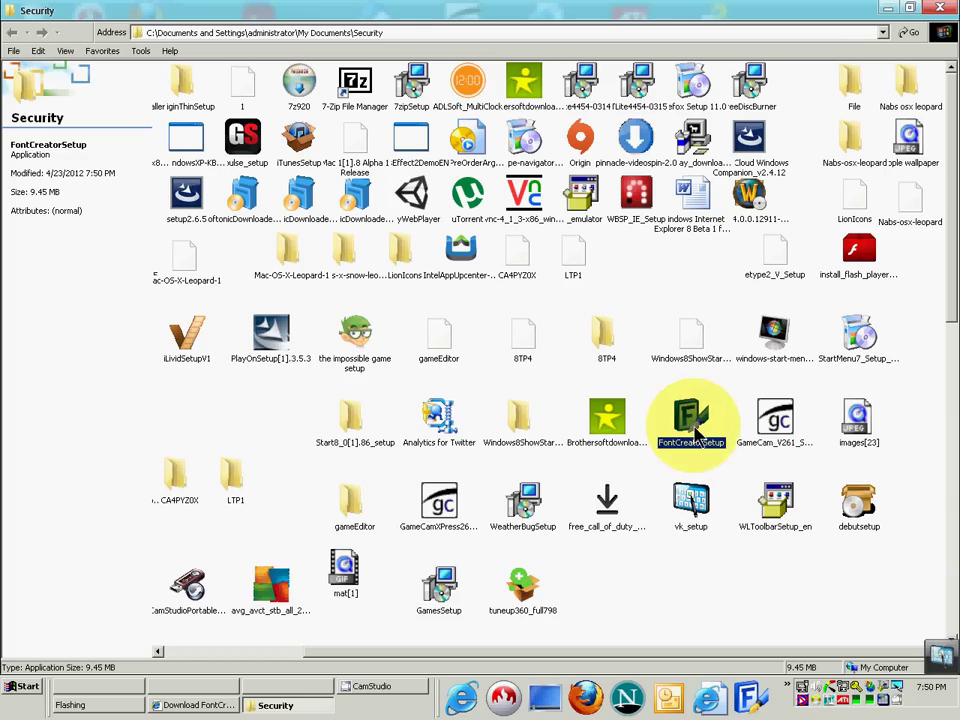
double_click(690, 420)
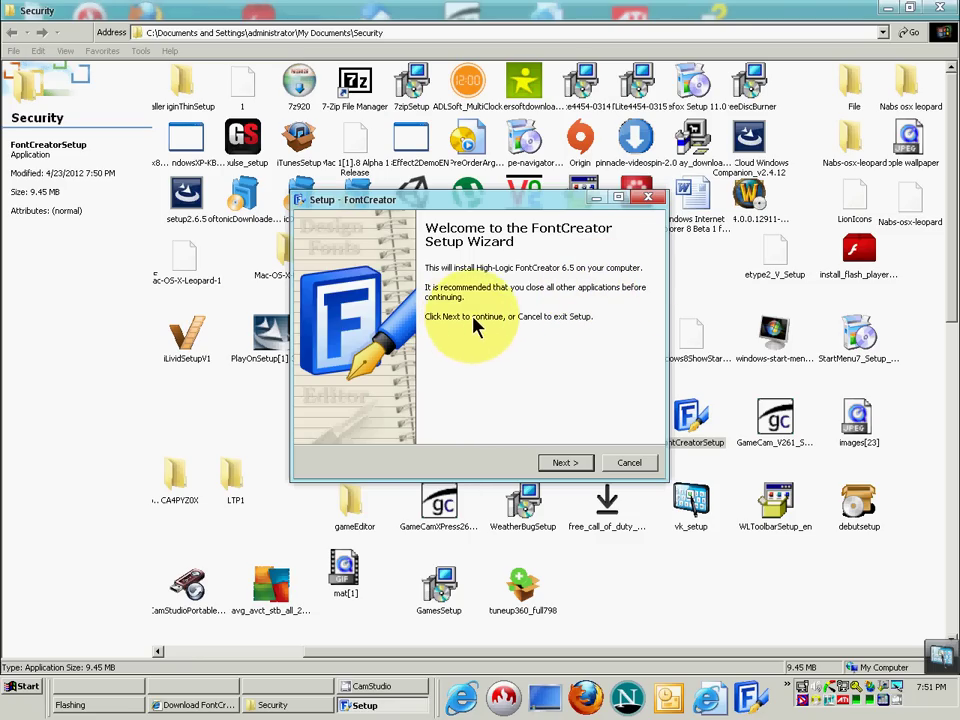
Go past the setup wizard's welcome page, look through the license agreement and accept it
click(573, 468)
drag(628, 303, 604, 400)
click(375, 418)
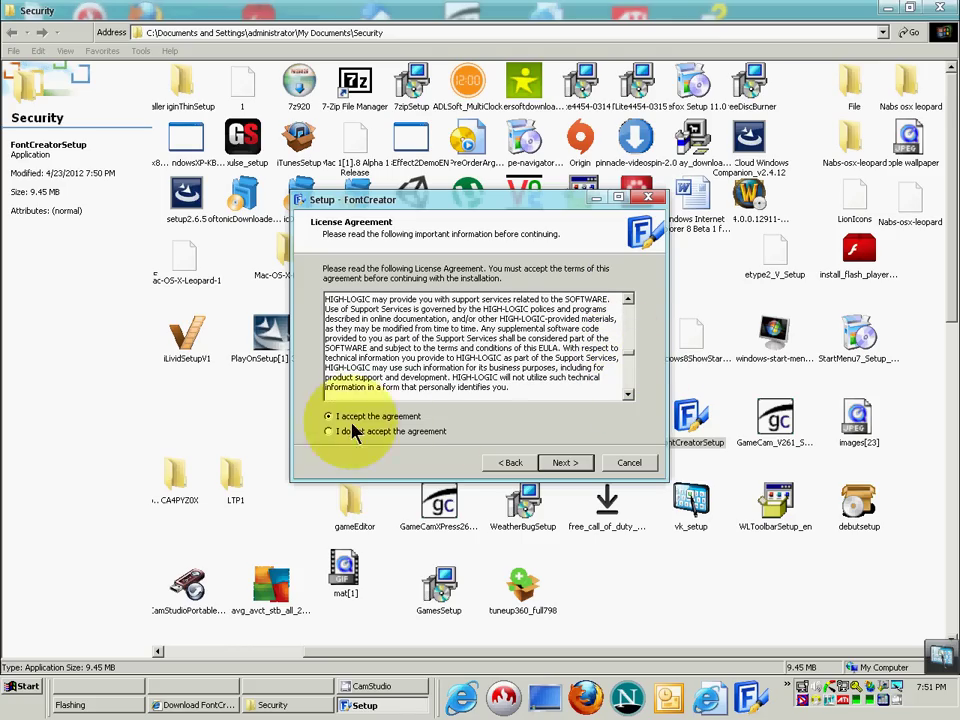
drag(636, 356, 636, 300)
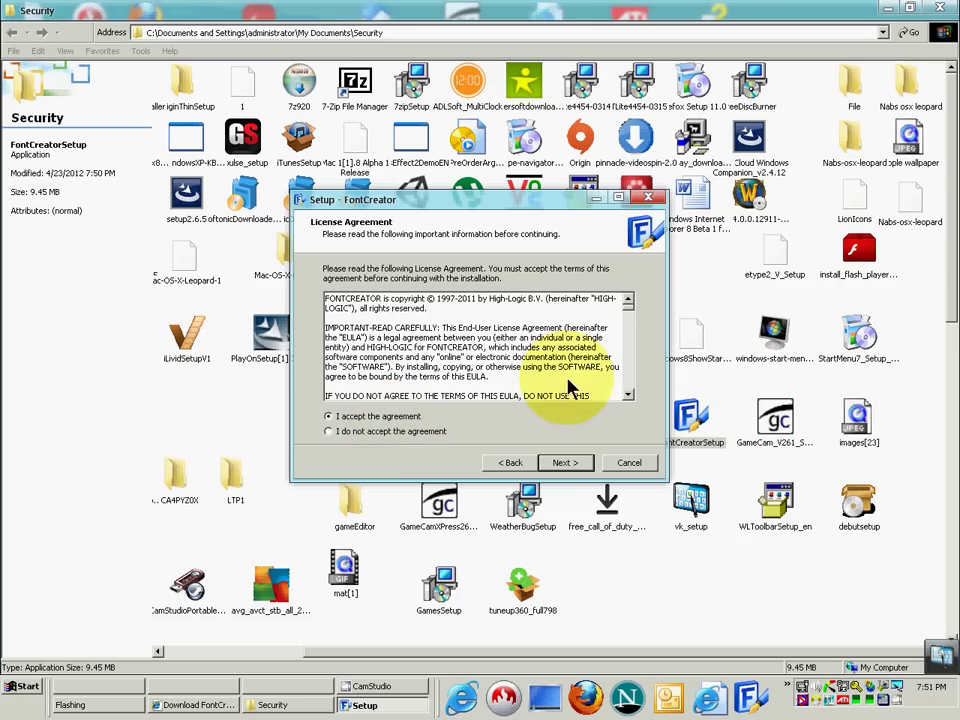
click(561, 462)
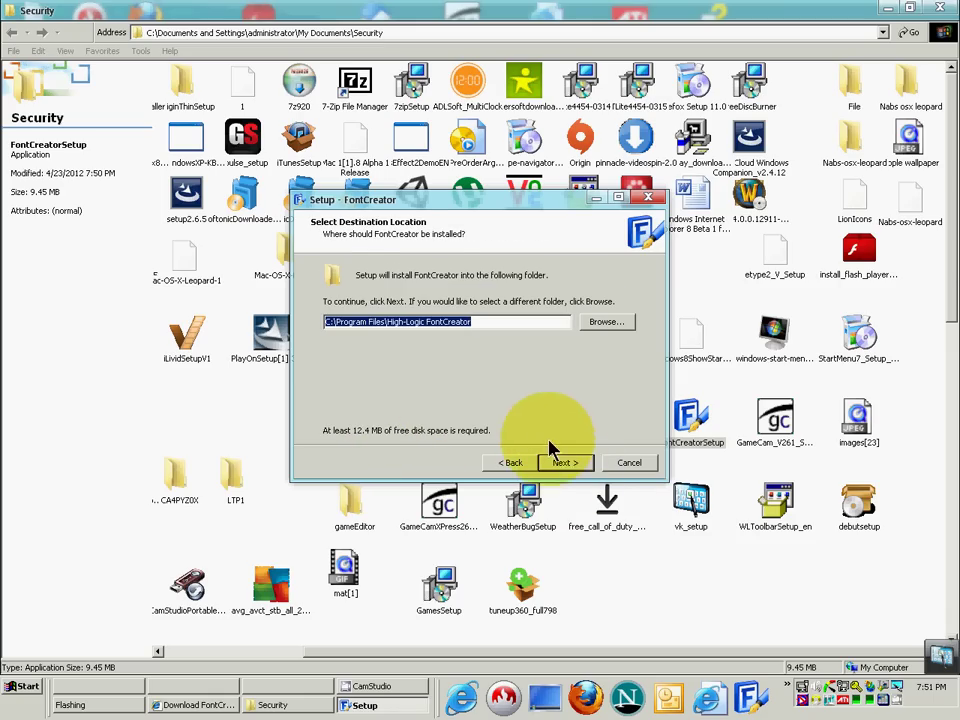
Install FontCreator with the default destination and Start Menu folder, keeping the desktop and Quick Launch icons, and minimize the open windows behind the wizard
click(566, 466)
click(562, 464)
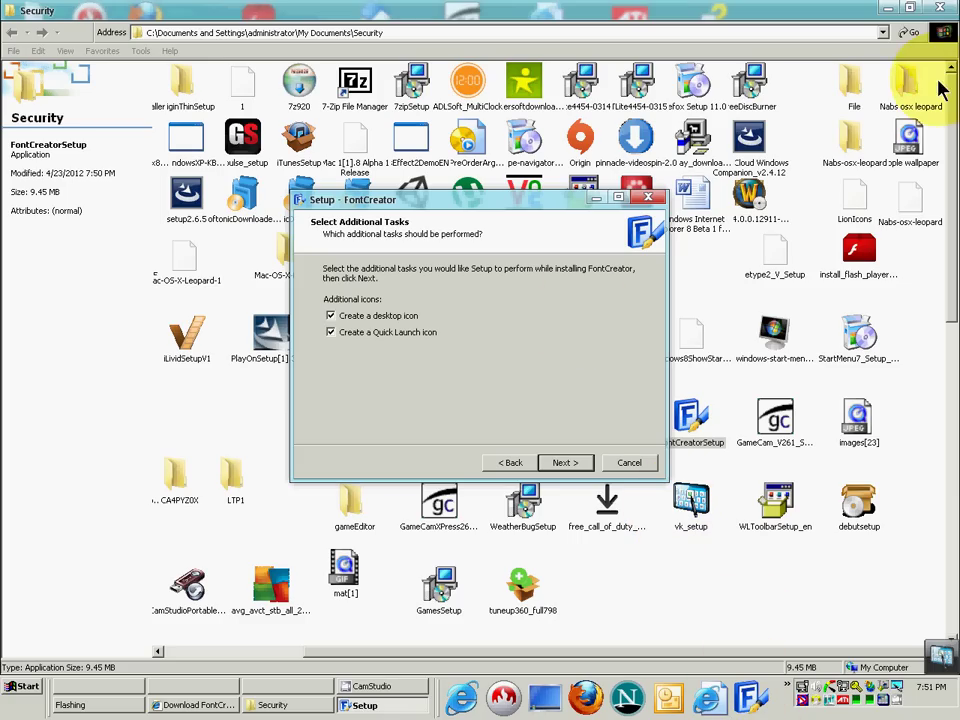
click(890, 9)
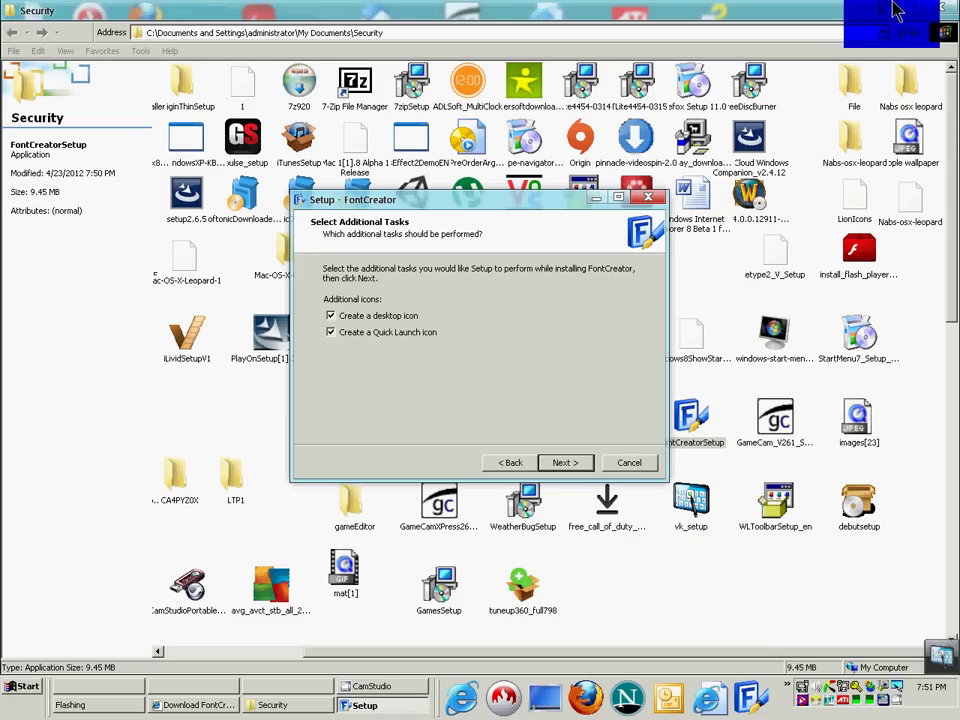
click(880, 9)
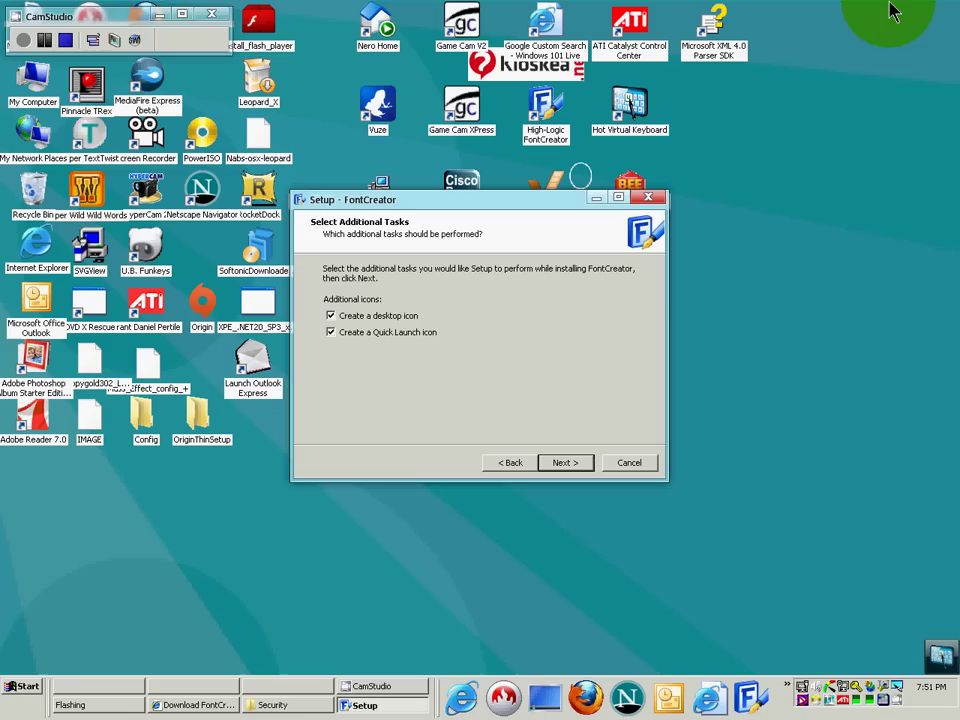
drag(600, 199, 574, 374)
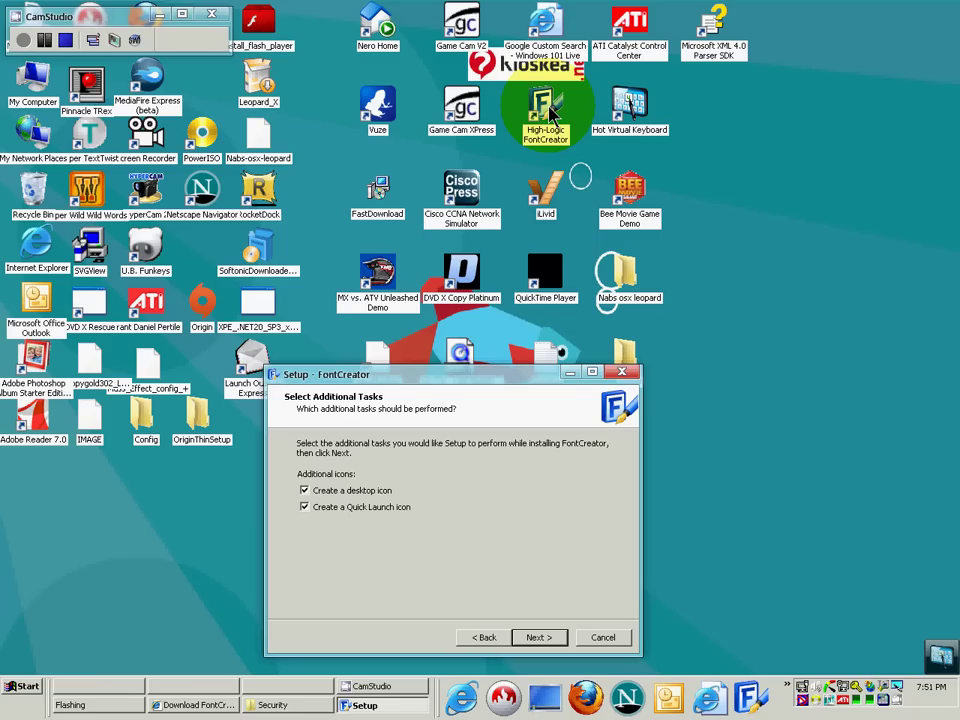
click(539, 637)
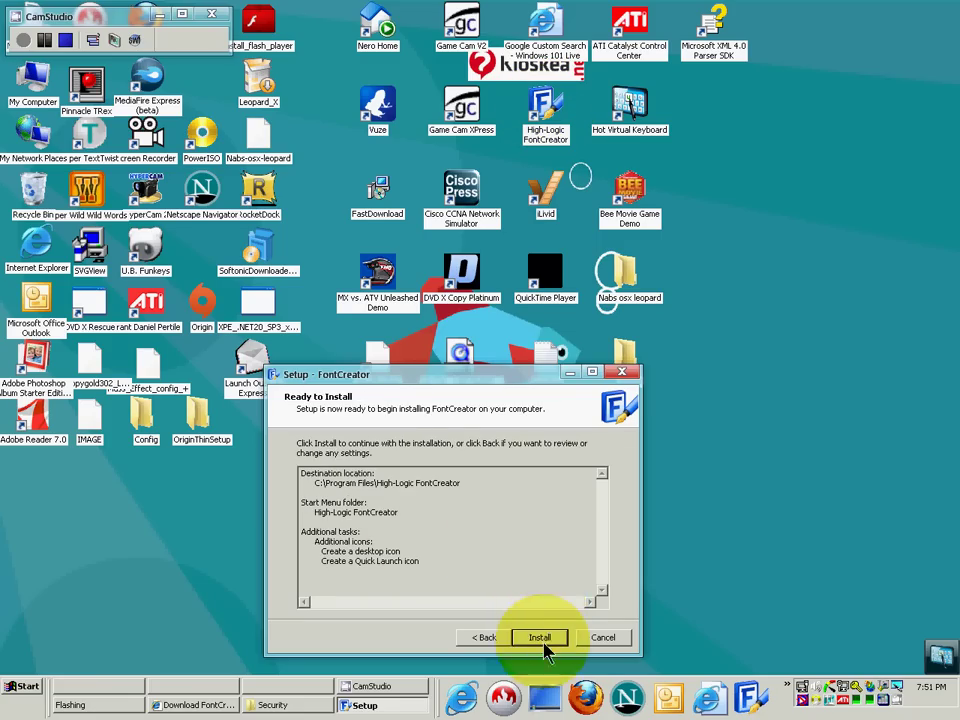
click(541, 637)
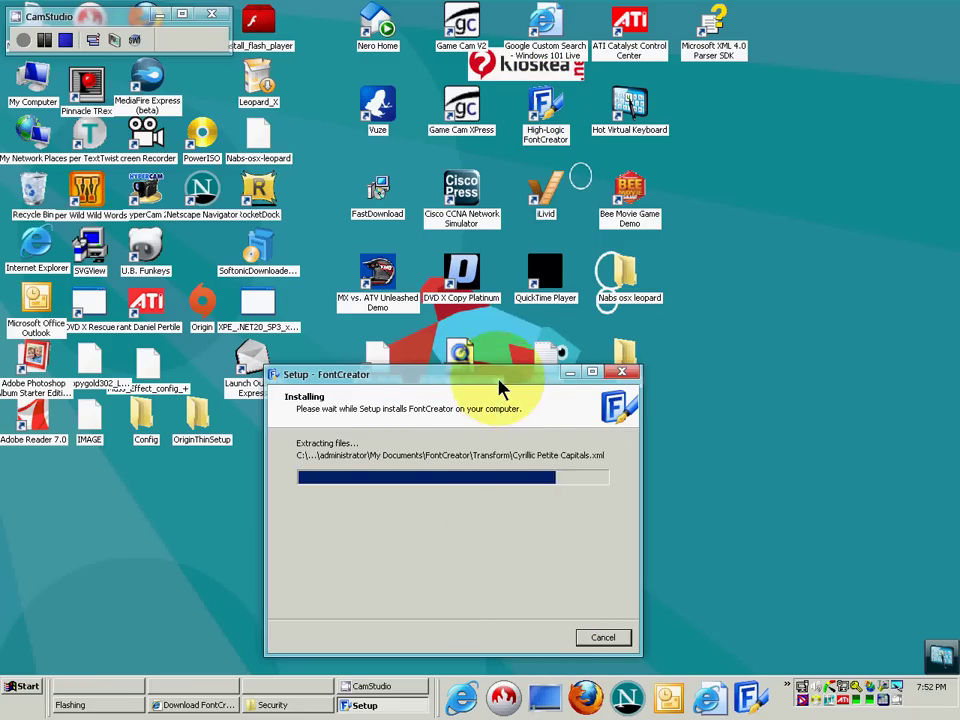
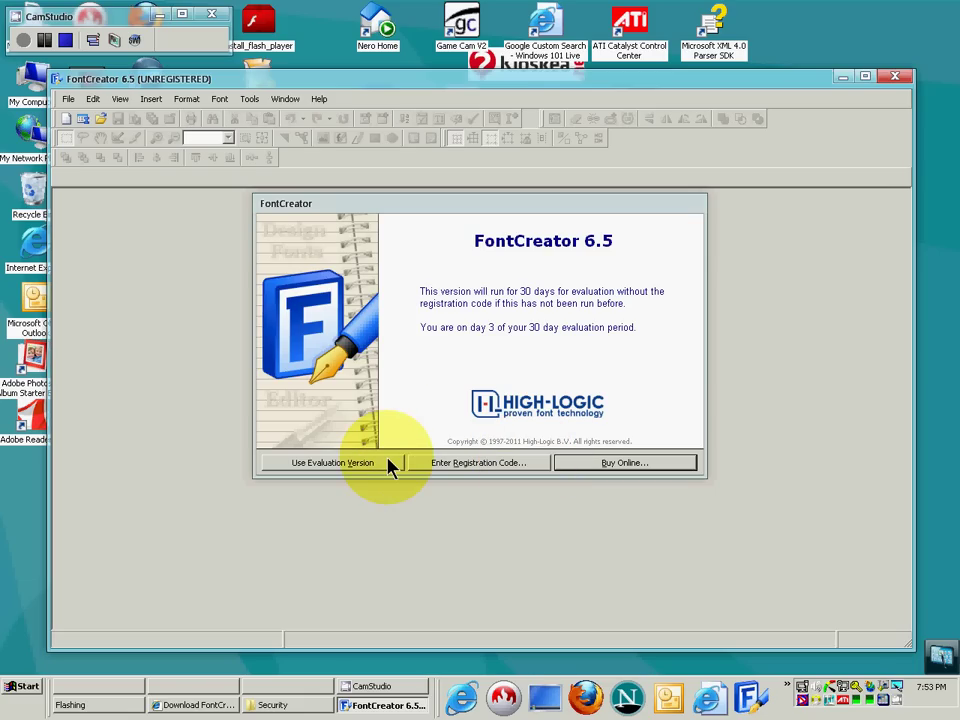
Start the evaluation version of FontCreator 6.5 and dismiss the Welcome dialog
click(310, 463)
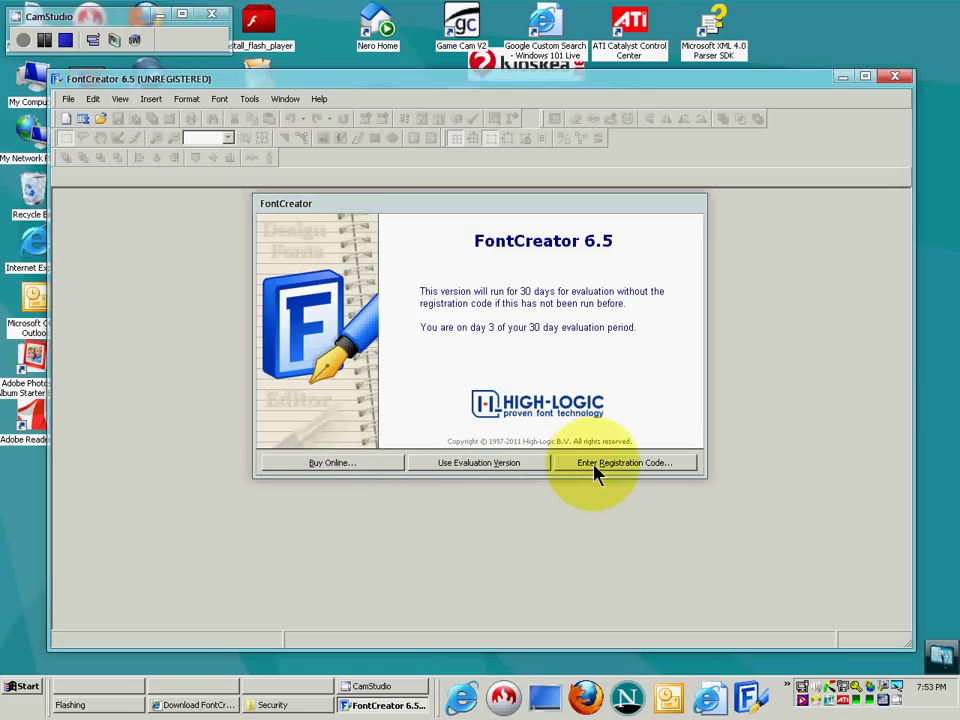
click(497, 463)
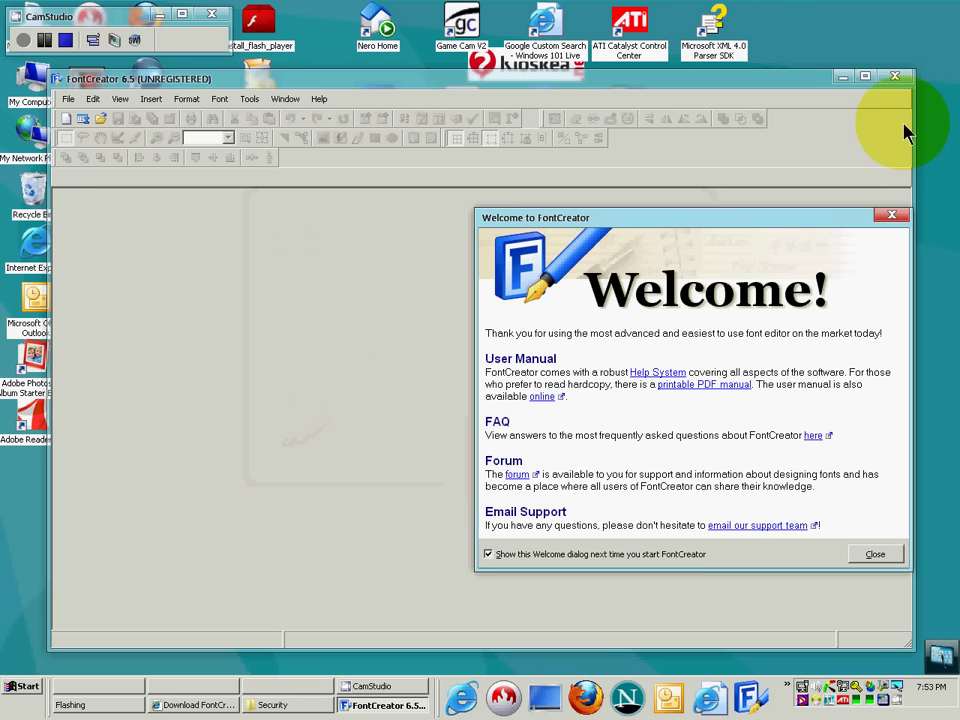
click(899, 562)
Create a new font with the family name Bold, keeping the Unicode character set, Regular style and included outlines
click(68, 118)
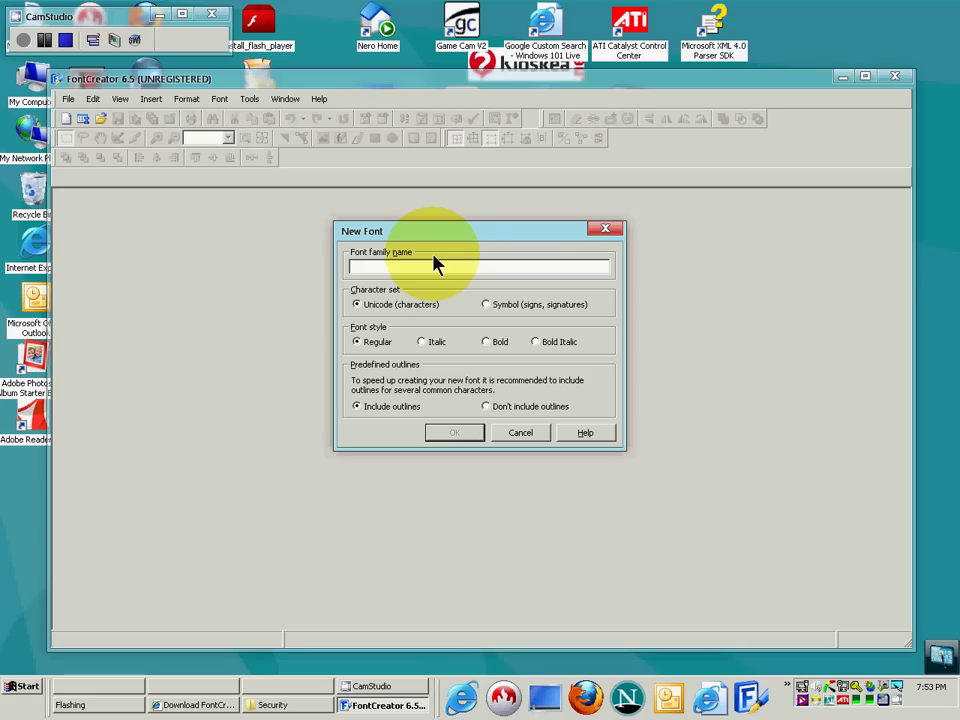
text(Bol)
key(Return)
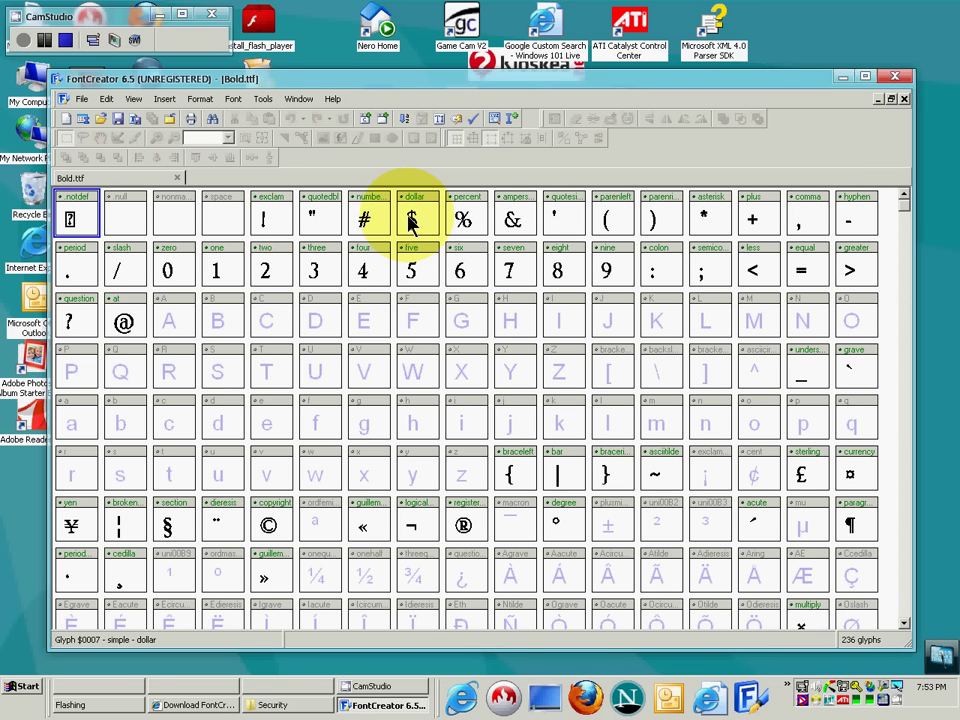
Open the empty capital D glyph of the Bold font for editing and maximize the FontCreator window
click(309, 339)
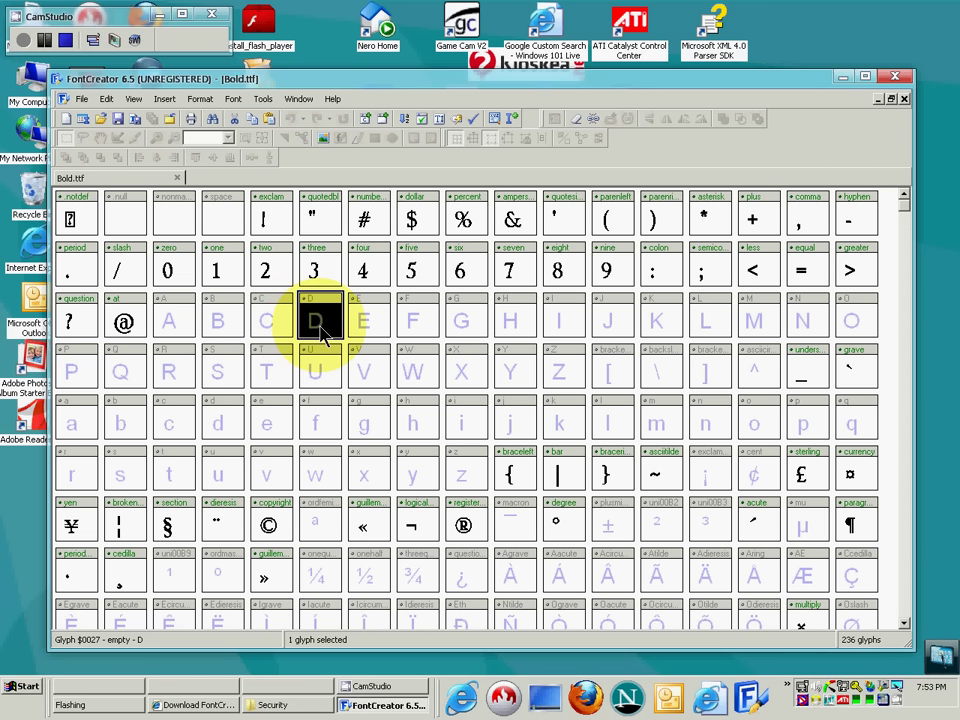
double_click(321, 330)
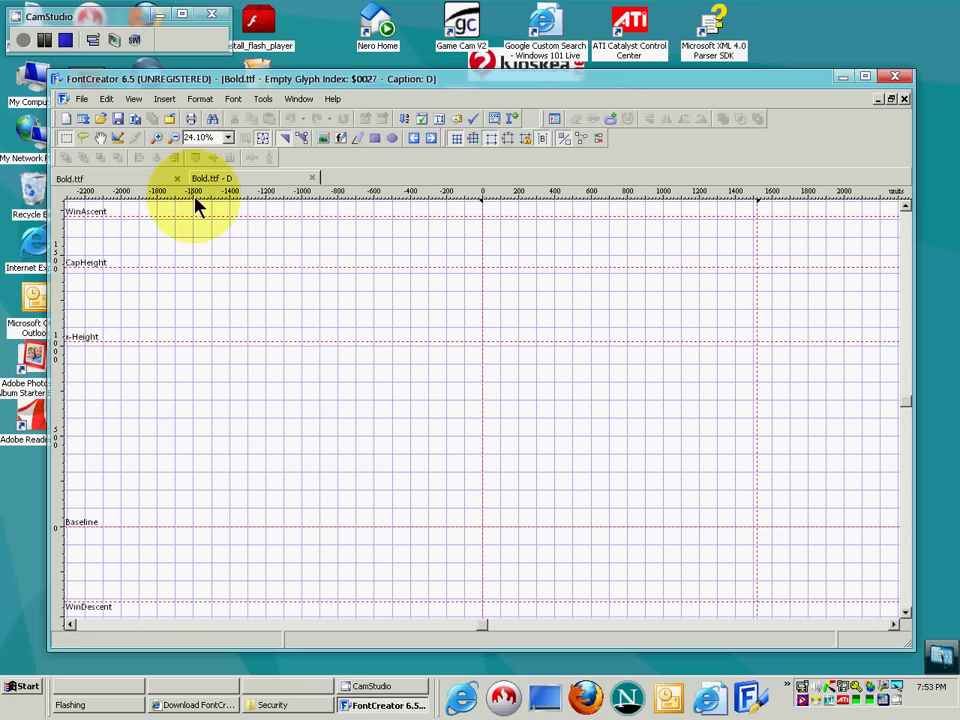
click(859, 81)
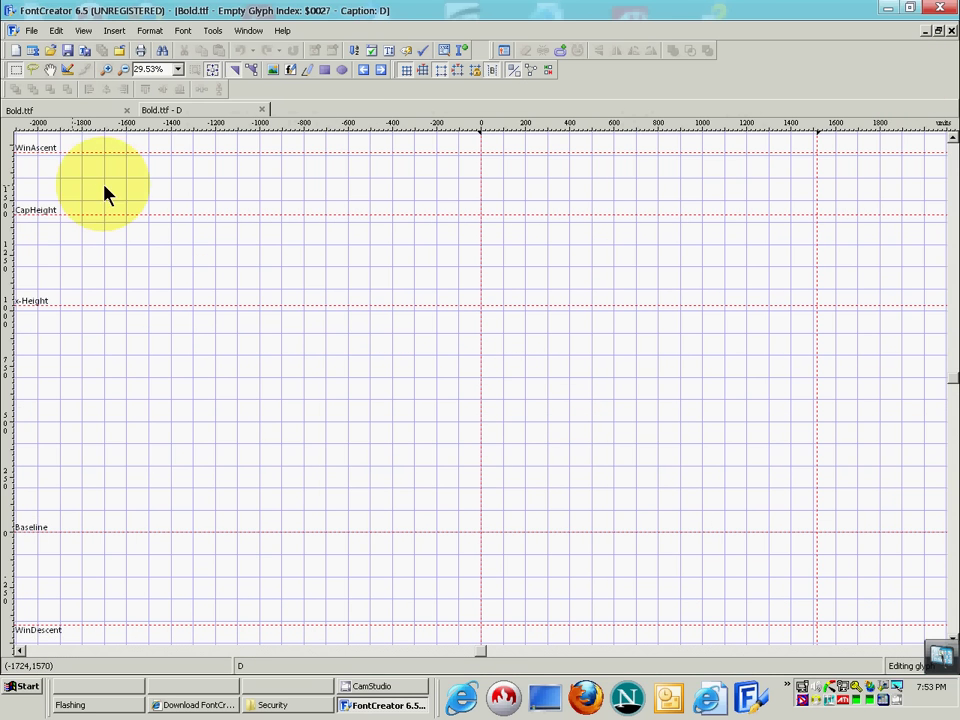
Import the image gold-letter-D[1] from My Pictures into the D glyph with threshold 174 and generate its contours
right_click(405, 220)
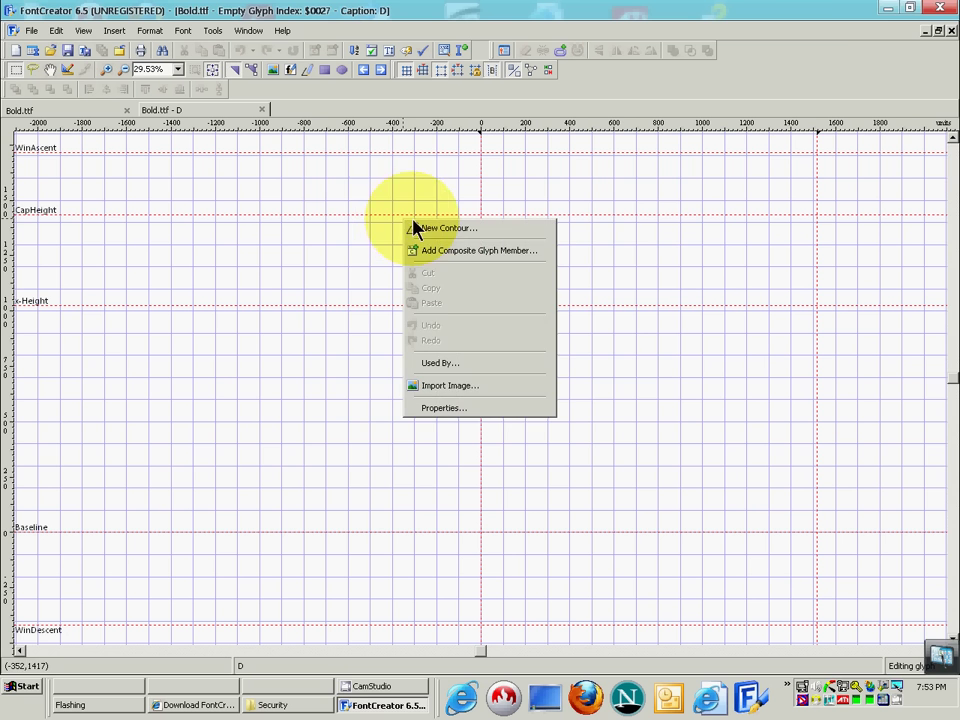
click(495, 386)
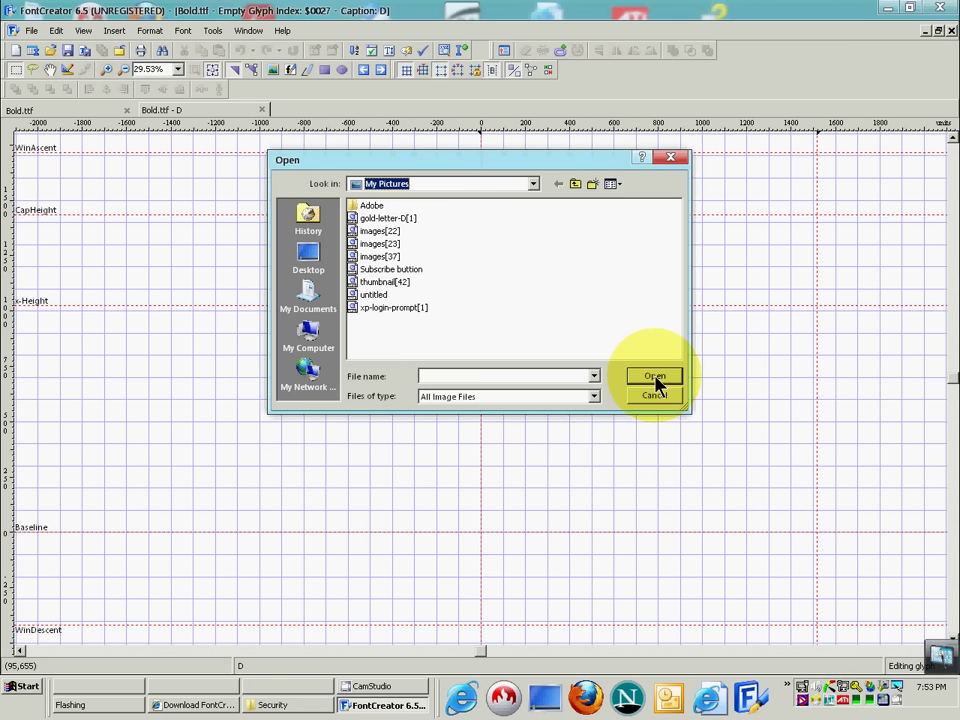
click(392, 220)
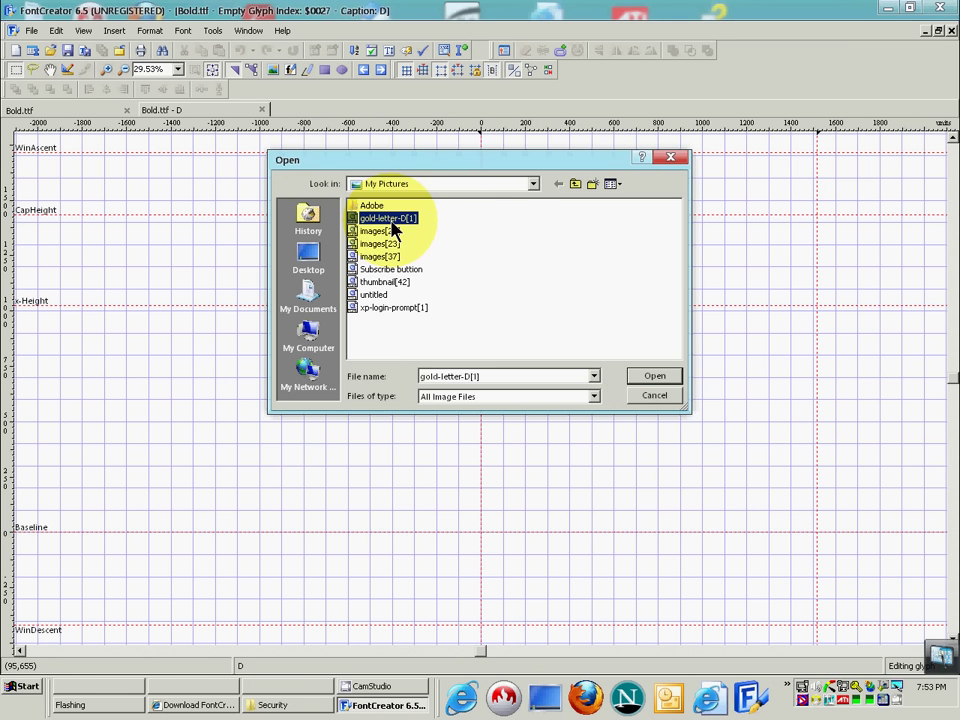
click(652, 380)
mouse_move(452, 426)
mouse_down()
mouse_move(473, 418)
mouse_move(476, 396)
mouse_move(467, 428)
mouse_up()
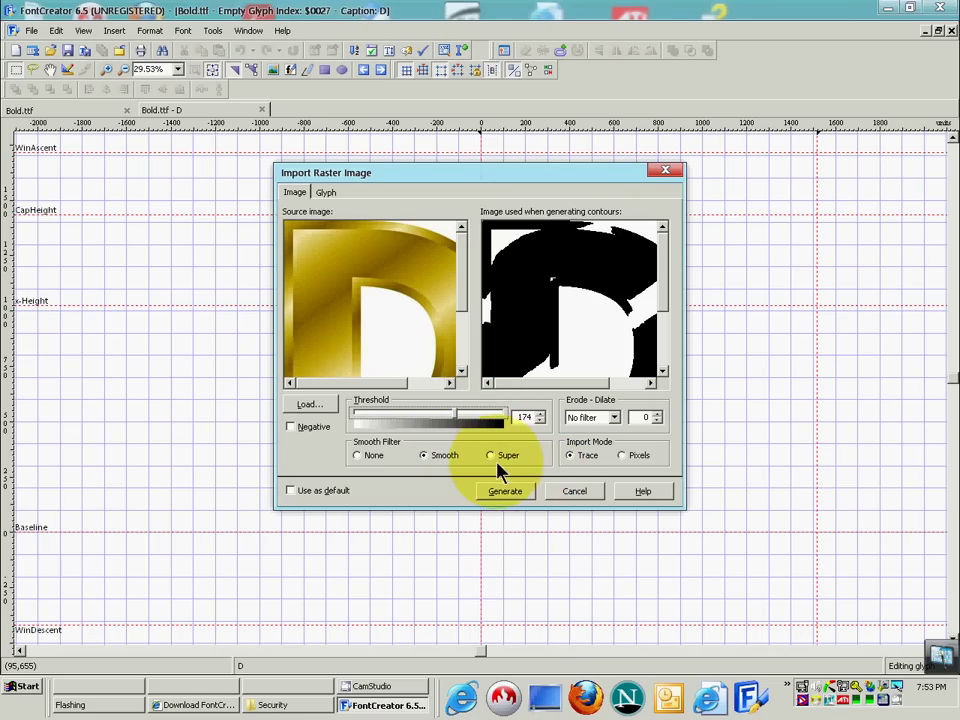
click(518, 494)
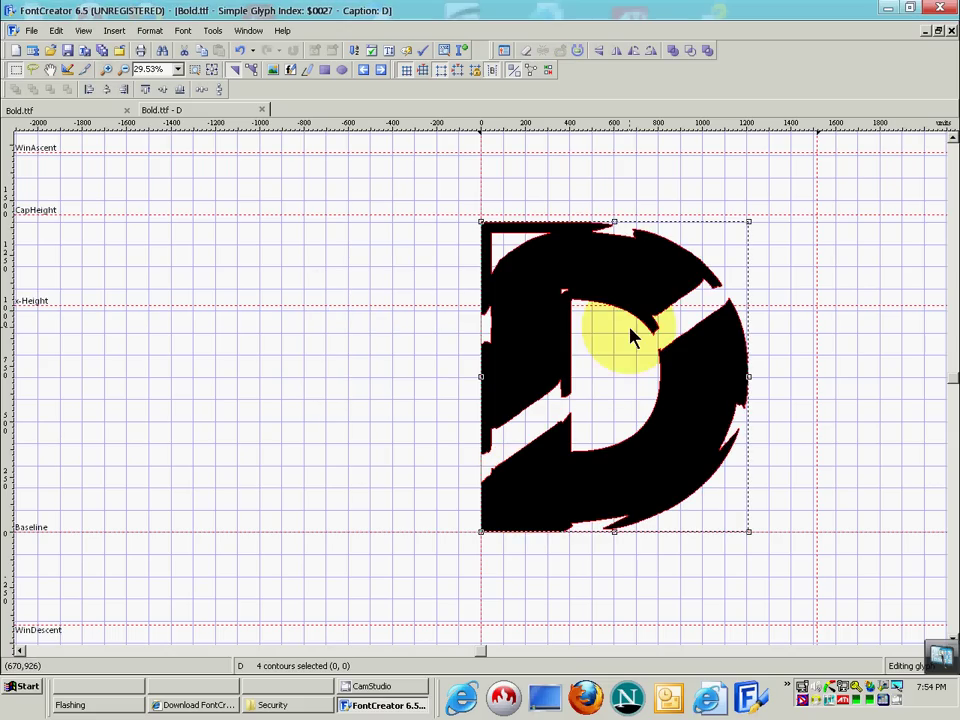
Return to the Bold.ttf glyph overview and copy the capital D glyph
click(512, 370)
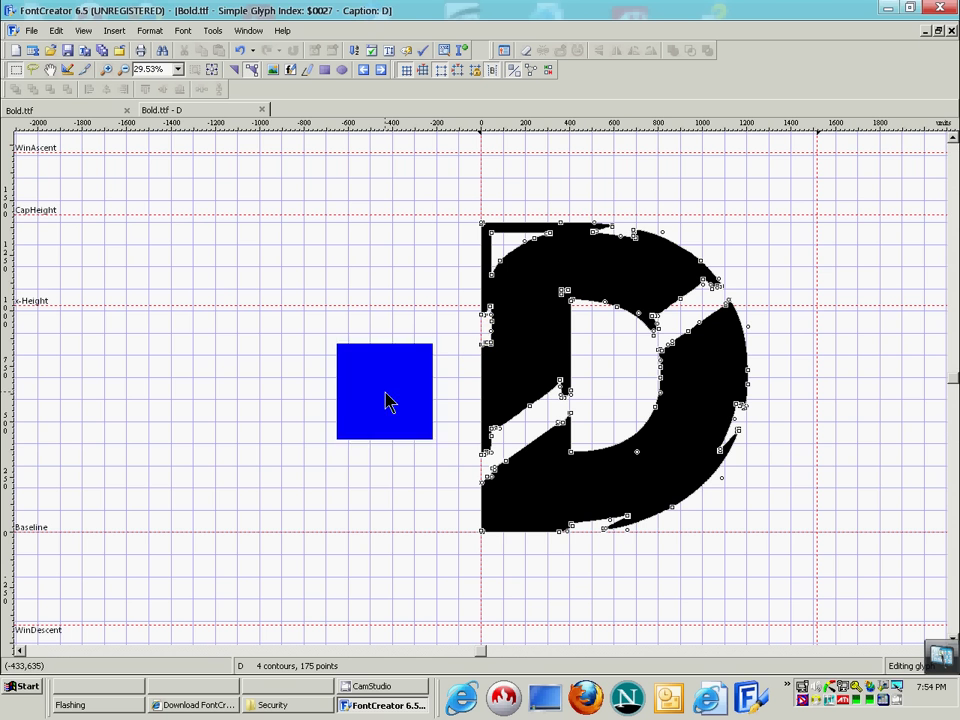
click(58, 112)
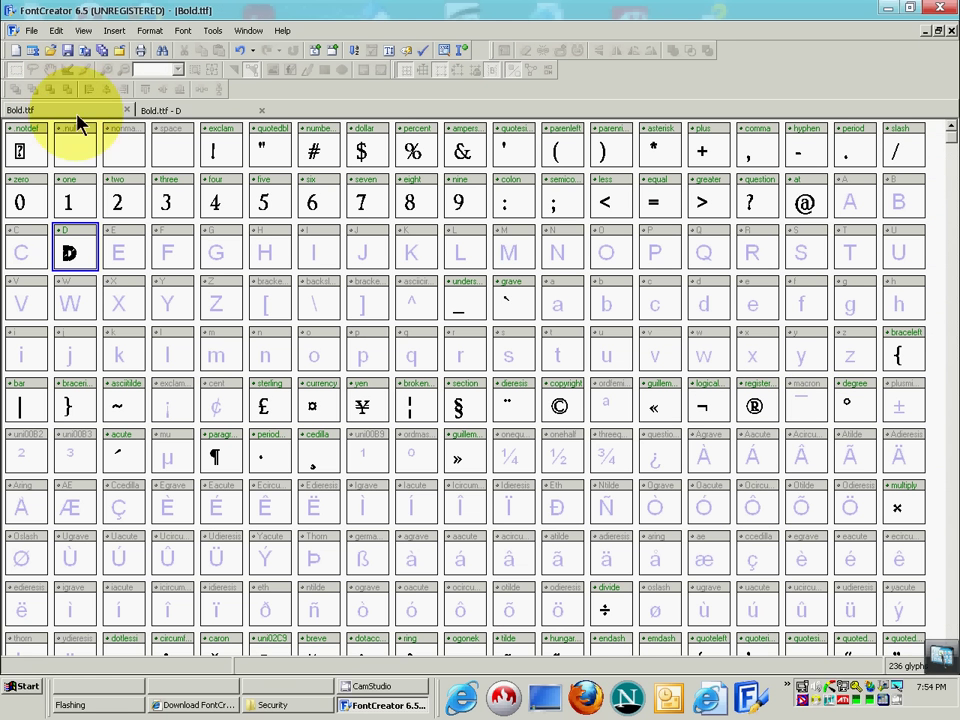
right_click(75, 262)
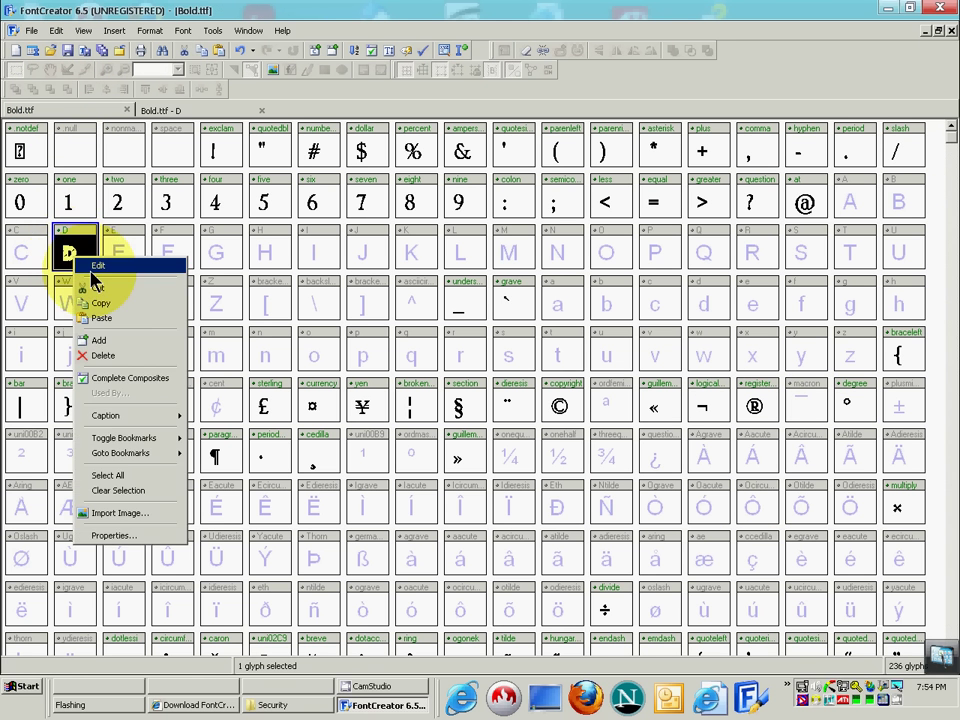
click(128, 311)
Open Paint with a blank picture and close it again
click(22, 687)
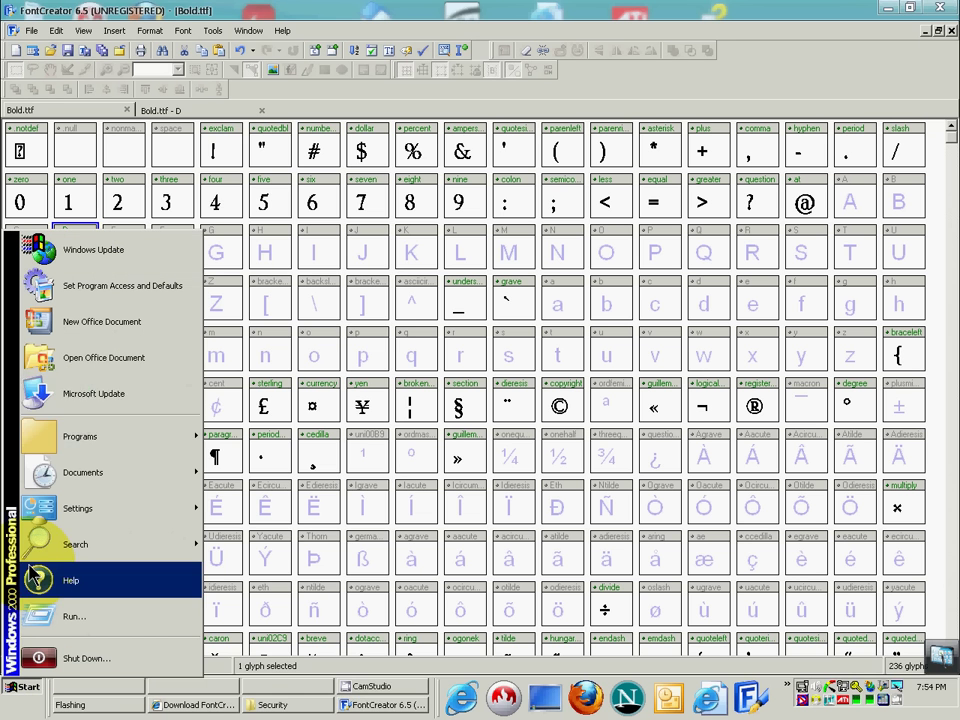
mouse_move(88, 436)
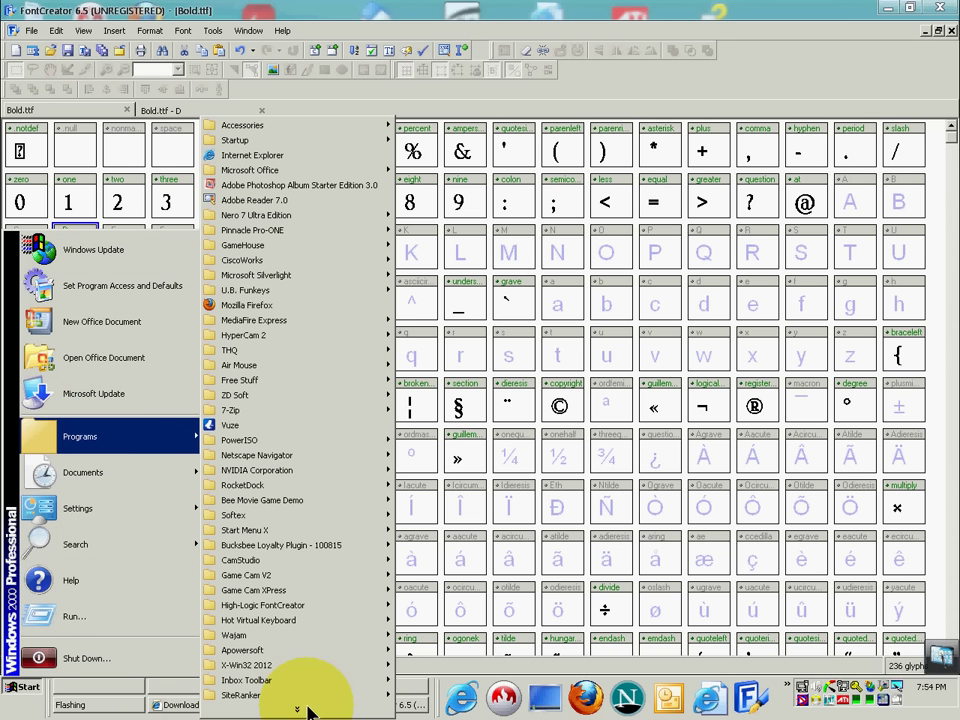
mouse_move(310, 686)
mouse_move(251, 22)
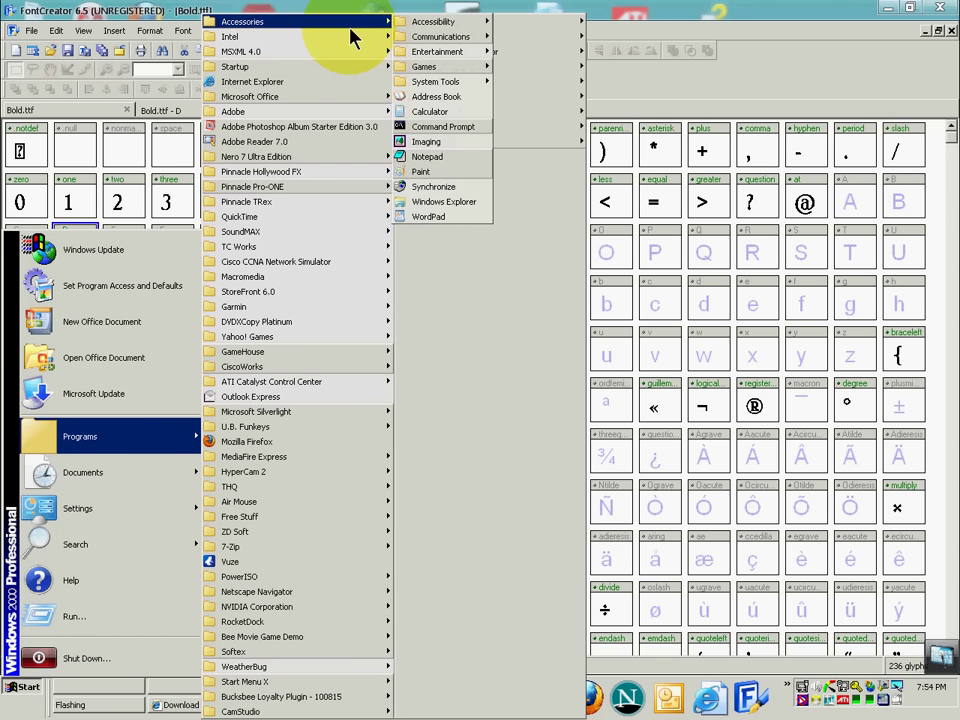
click(448, 171)
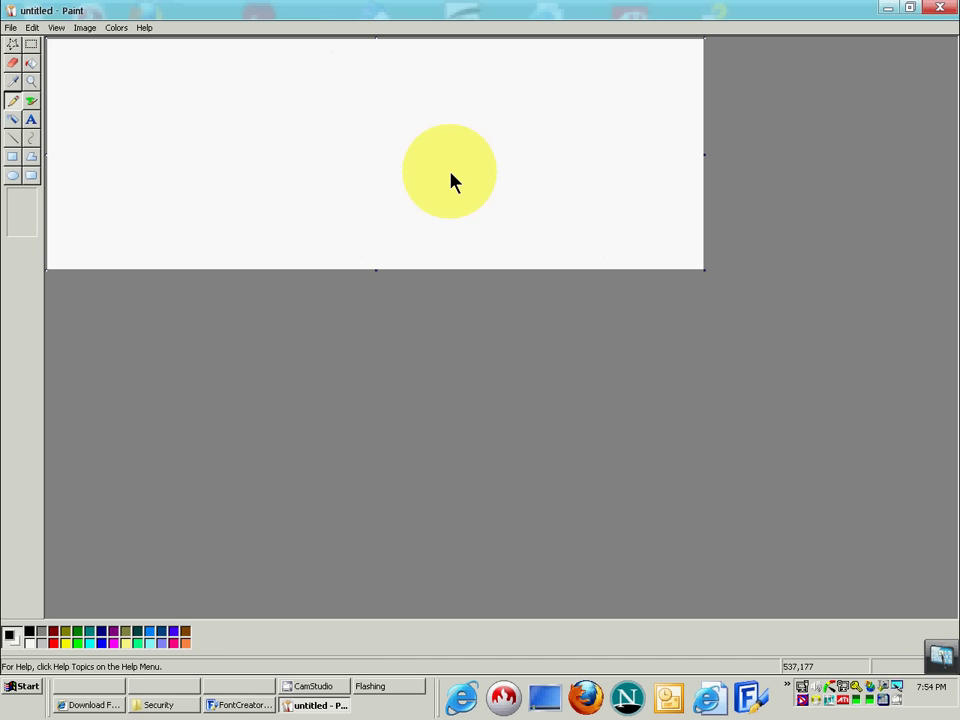
click(940, 10)
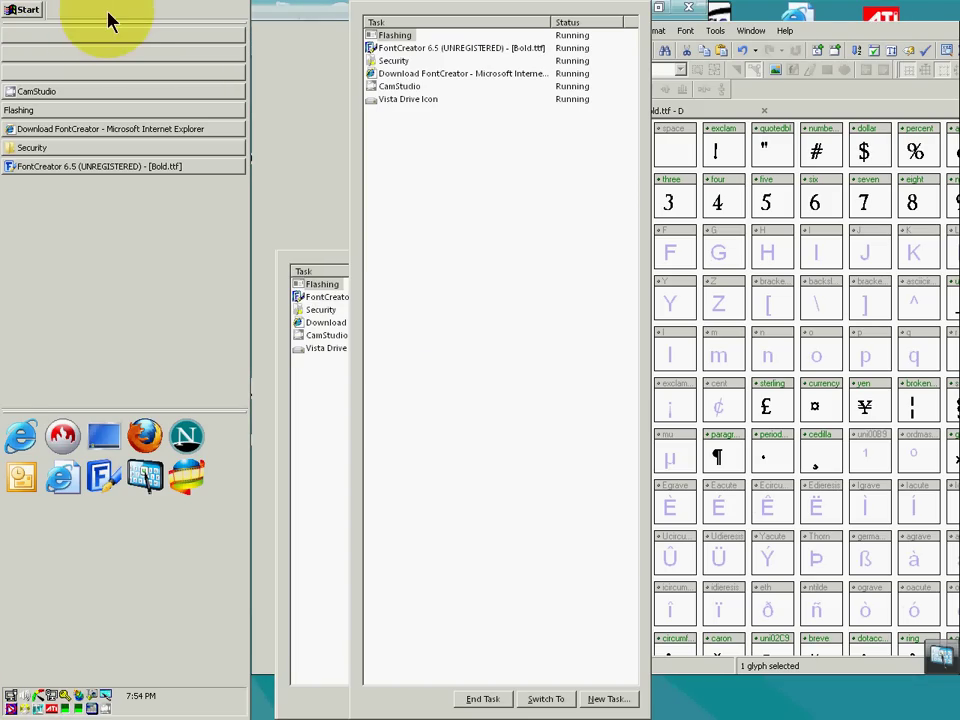
Move the two Task Manager windows down almost off the screen so they no longer cover FontCreator
click(22, 9)
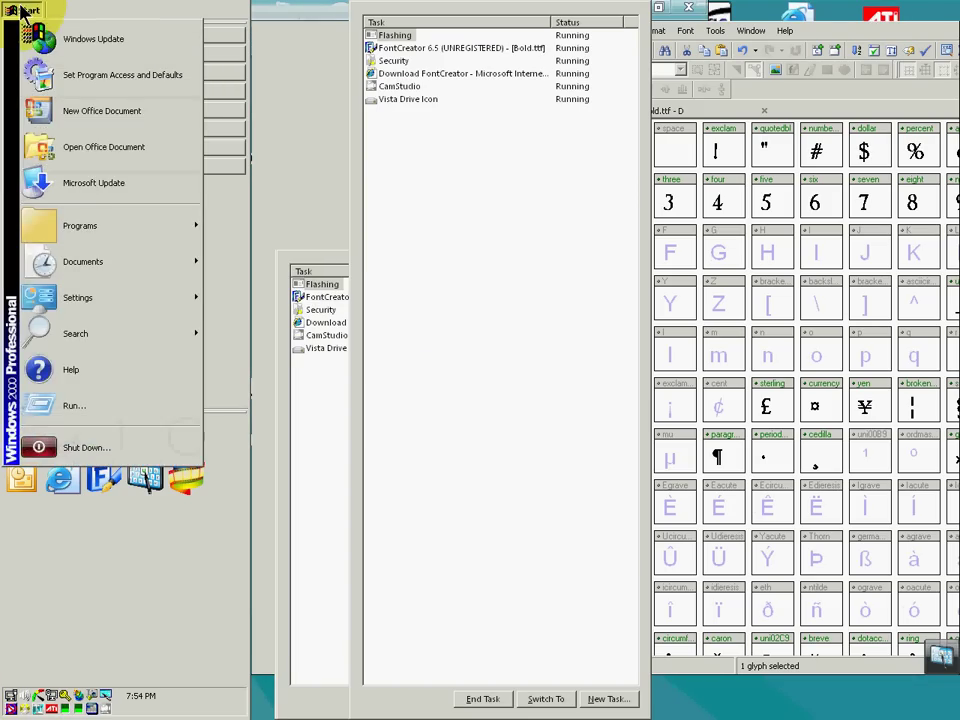
click(520, 10)
click(550, 698)
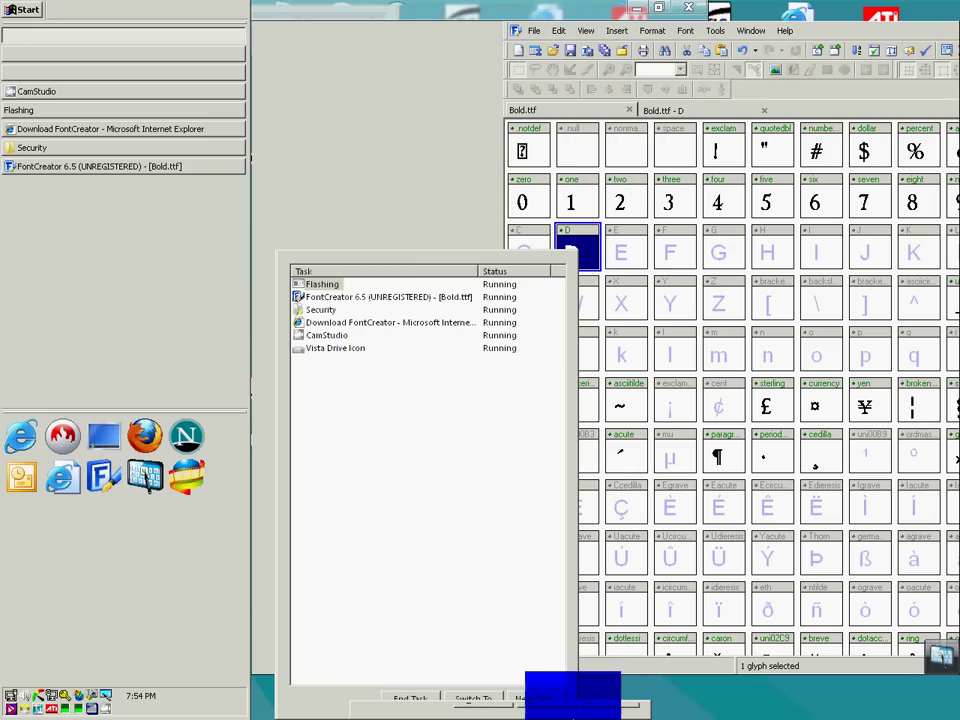
click(395, 260)
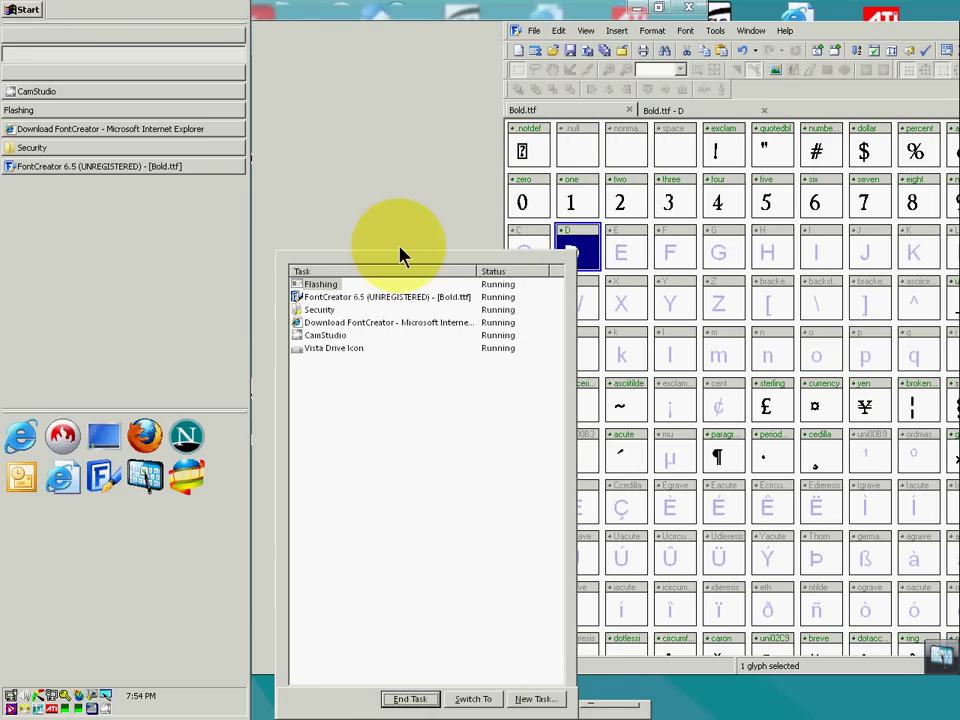
click(400, 262)
click(420, 698)
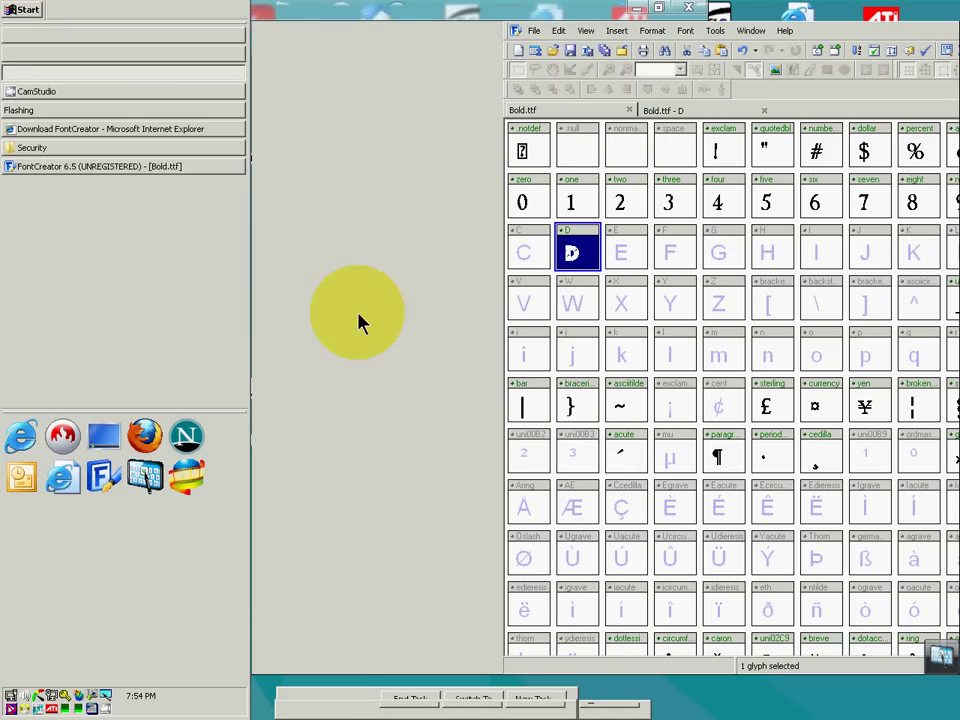
Bring the FontCreator window back fully into view and maximize it beside the taskbar
click(369, 17)
click(832, 18)
click(141, 22)
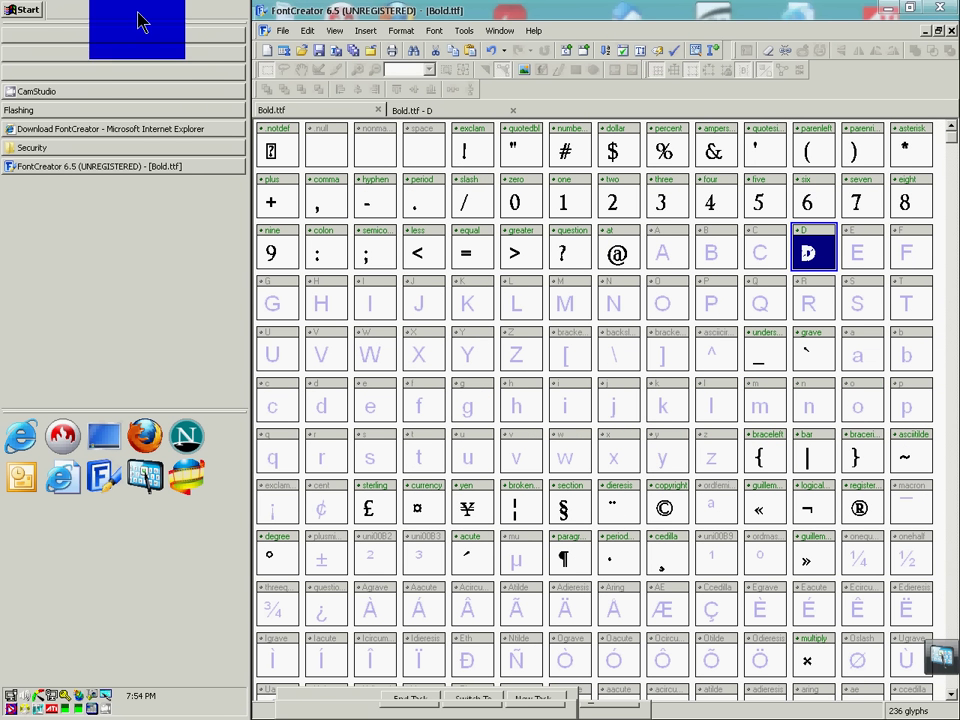
Tile the open windows horizontally, retile them vertically, and maximize the FontCreator window again
right_click(141, 16)
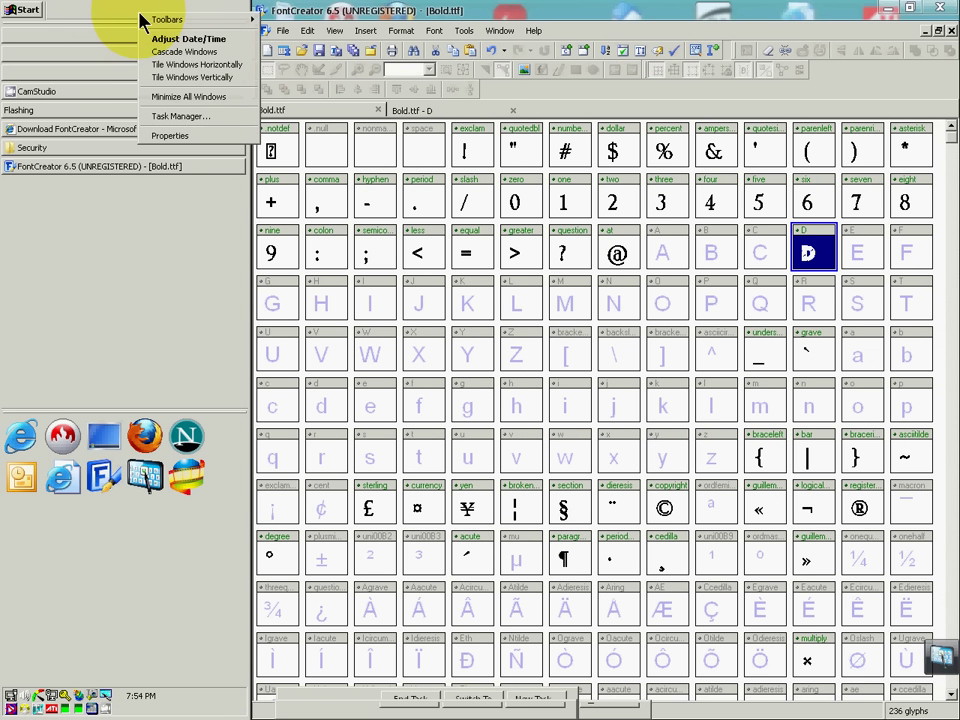
click(249, 65)
right_click(178, 10)
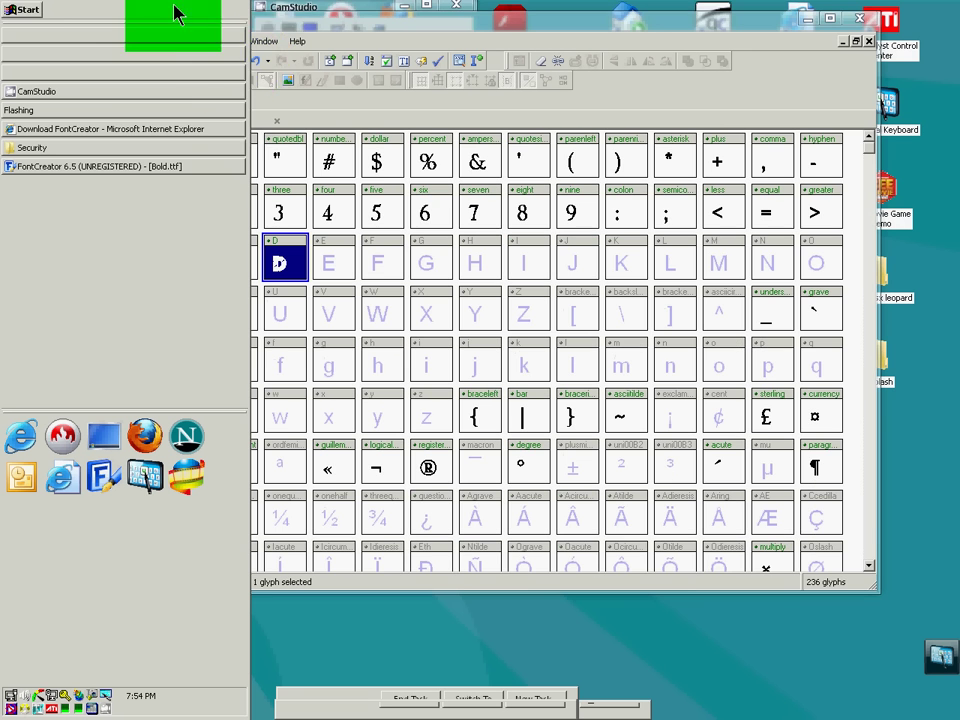
right_click(48, 8)
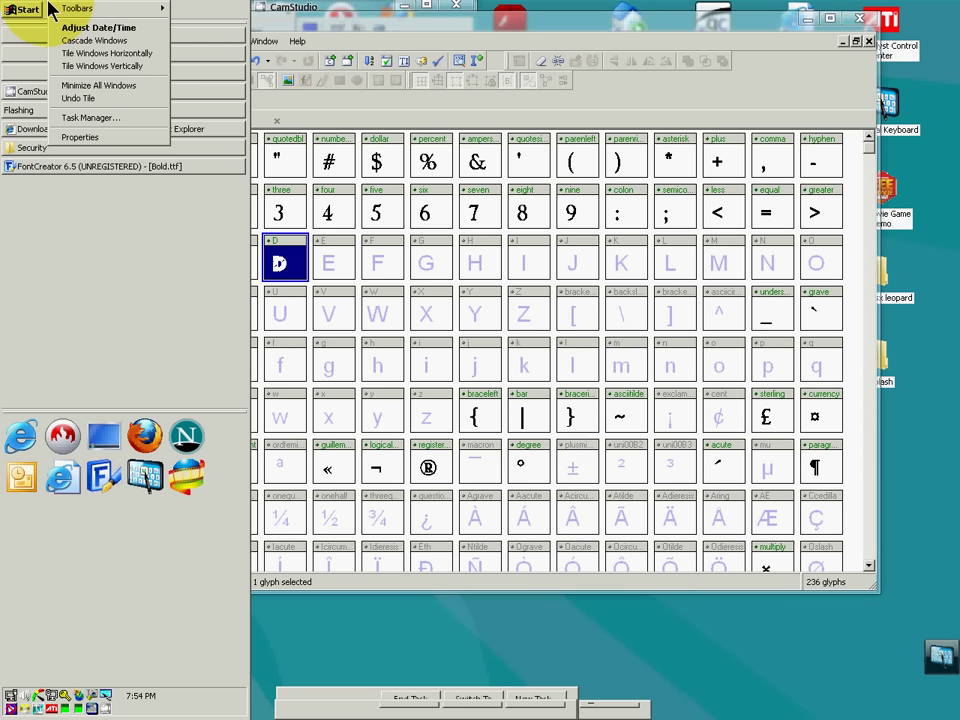
click(124, 66)
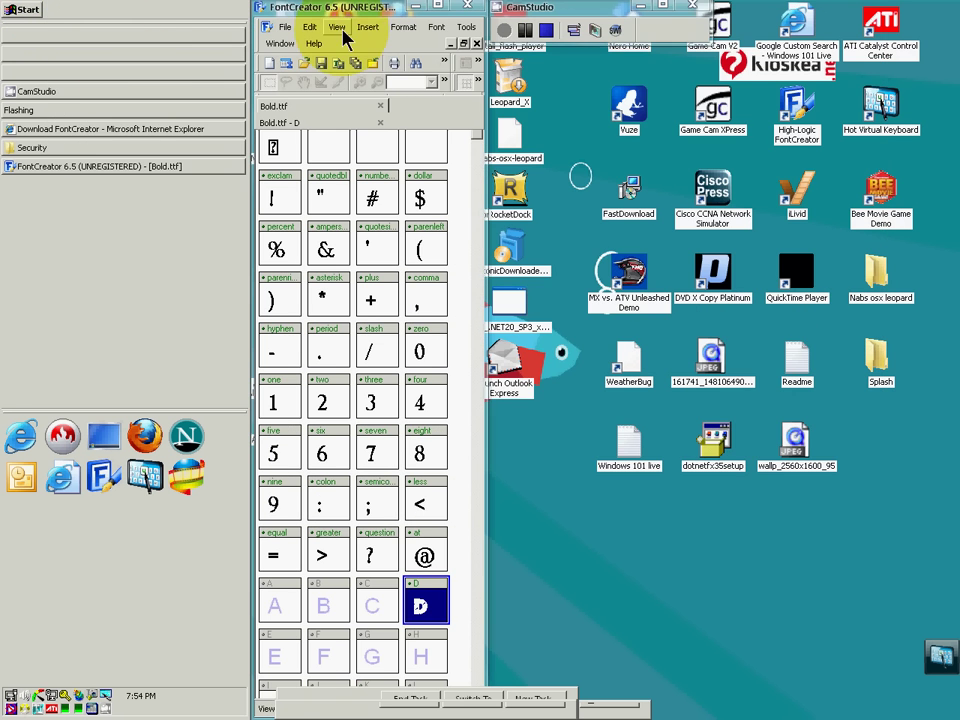
click(440, 8)
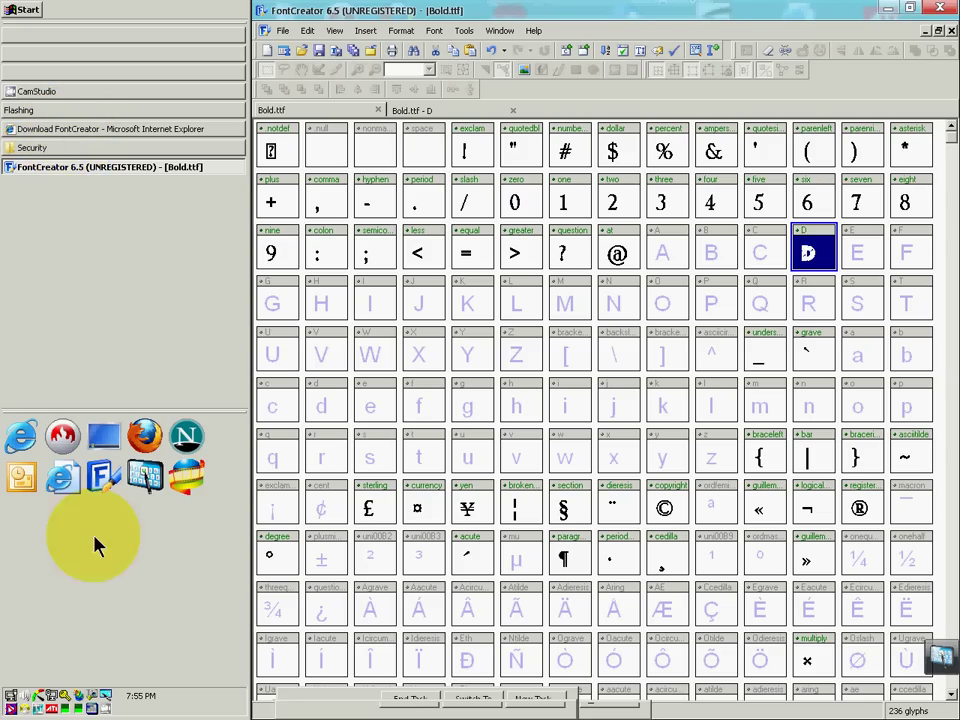
Delete the last shortcut, the striped multicoloured one, from the Quick Launch area and confirm its removal
right_click(187, 474)
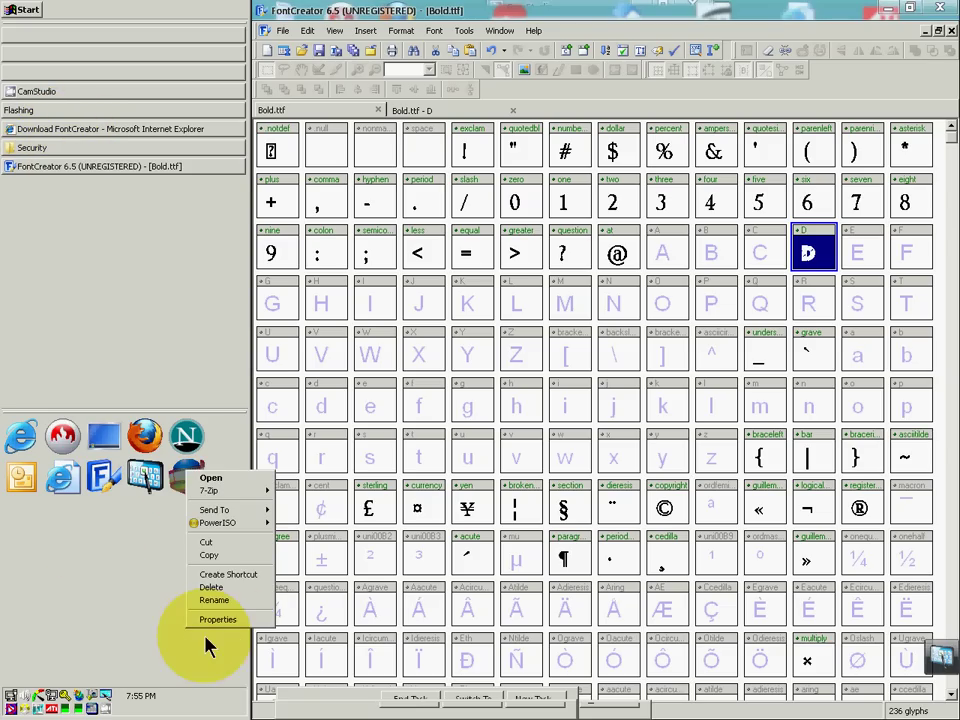
click(248, 588)
click(722, 366)
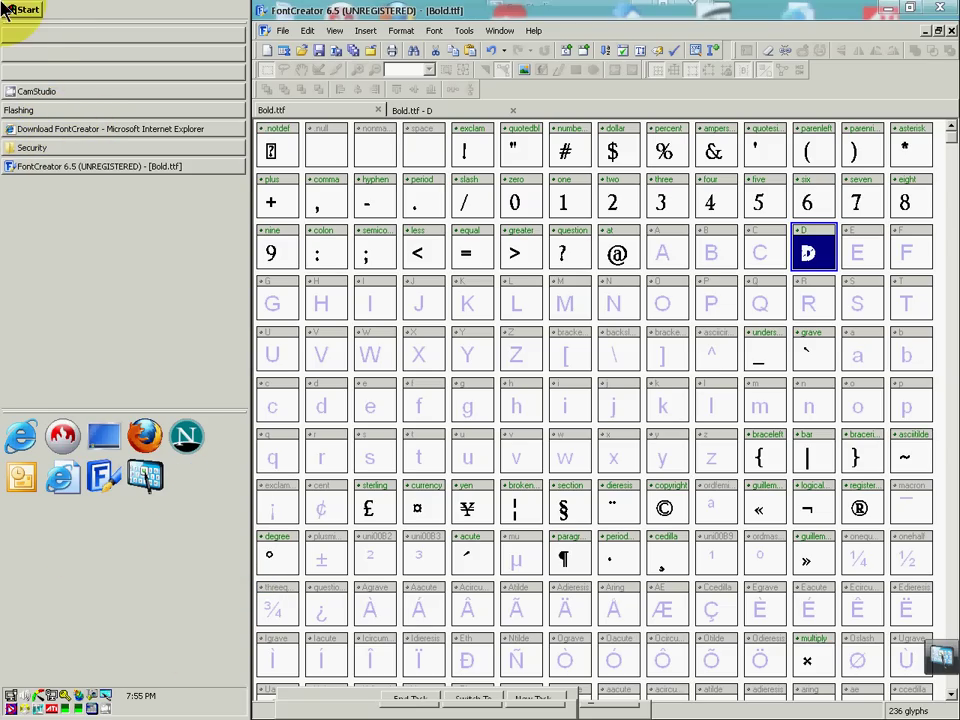
Start Notepad with a blank document and maximize its window
click(30, 12)
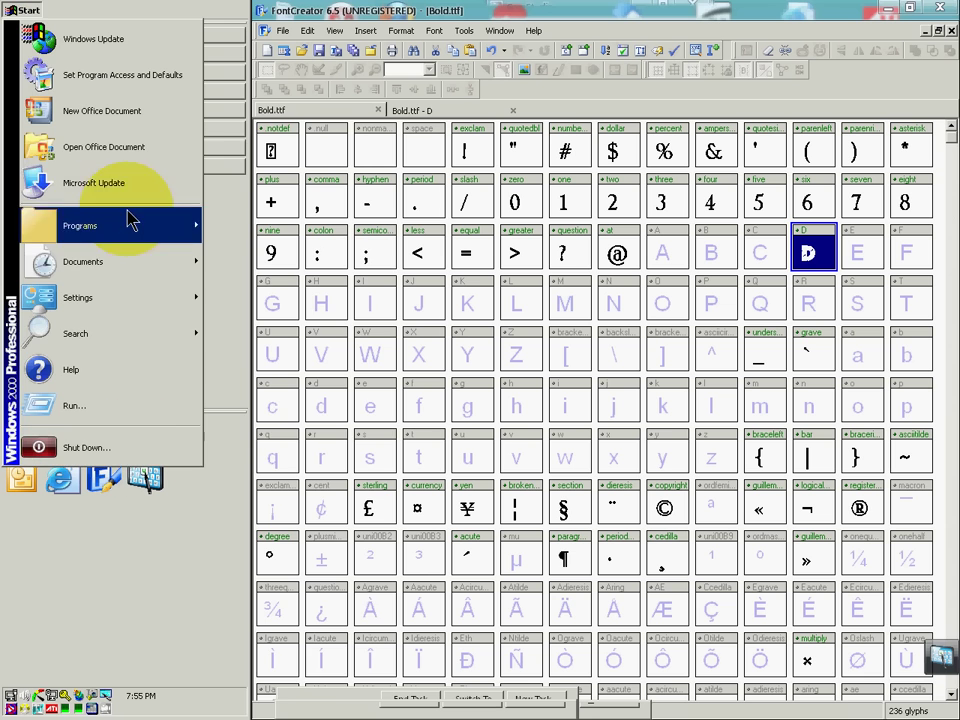
mouse_move(133, 221)
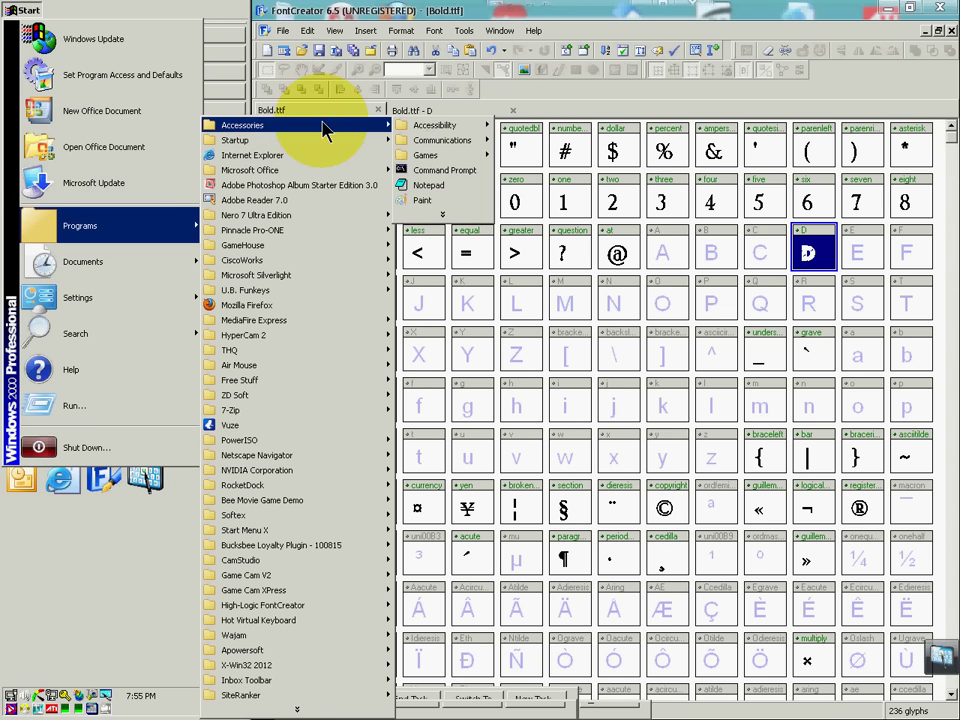
click(314, 708)
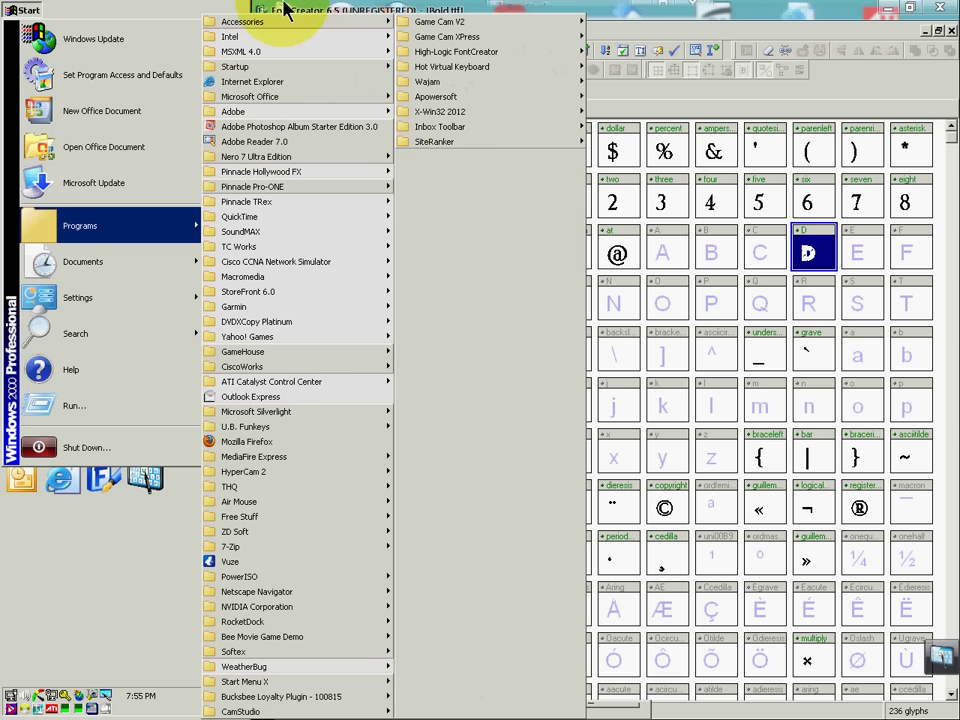
mouse_move(281, 28)
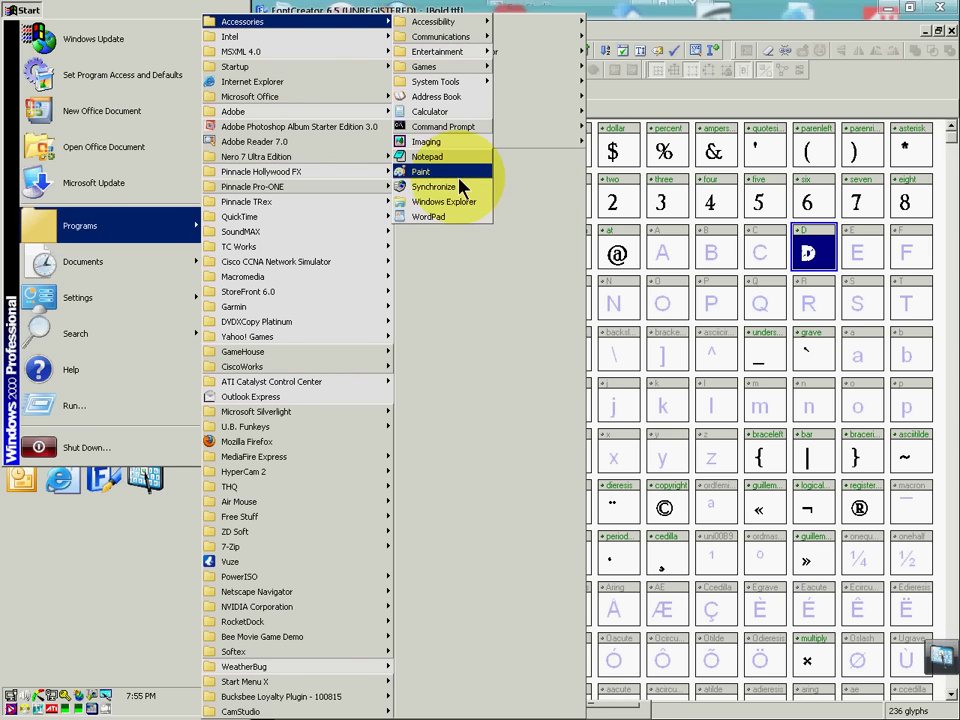
click(438, 156)
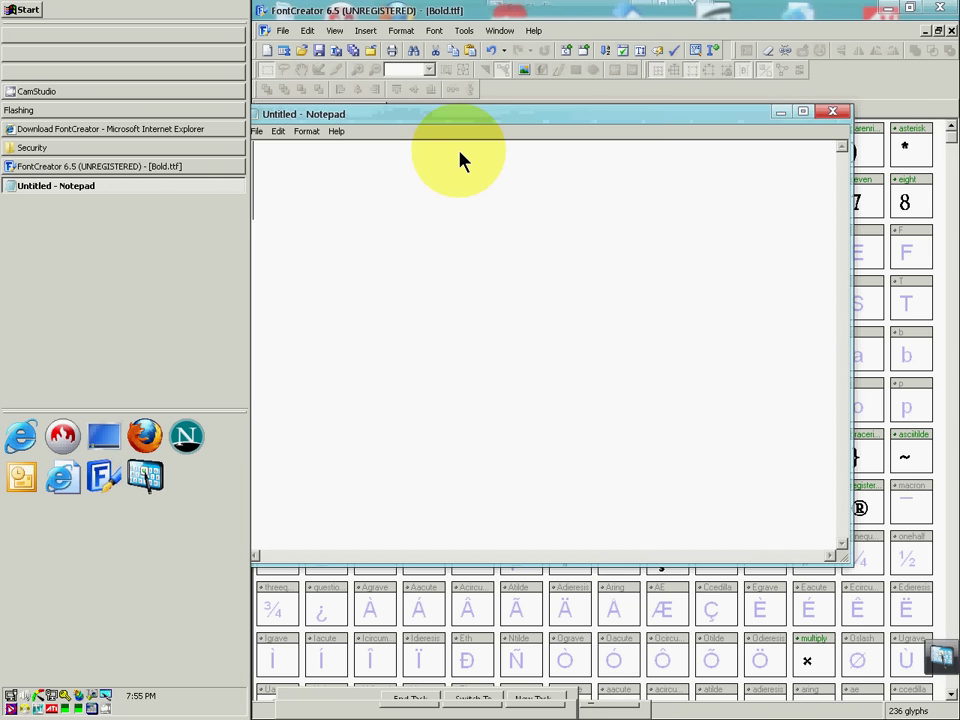
click(800, 112)
Try to paste the copied D glyph into the blank Notepad document and clear the page
right_click(375, 194)
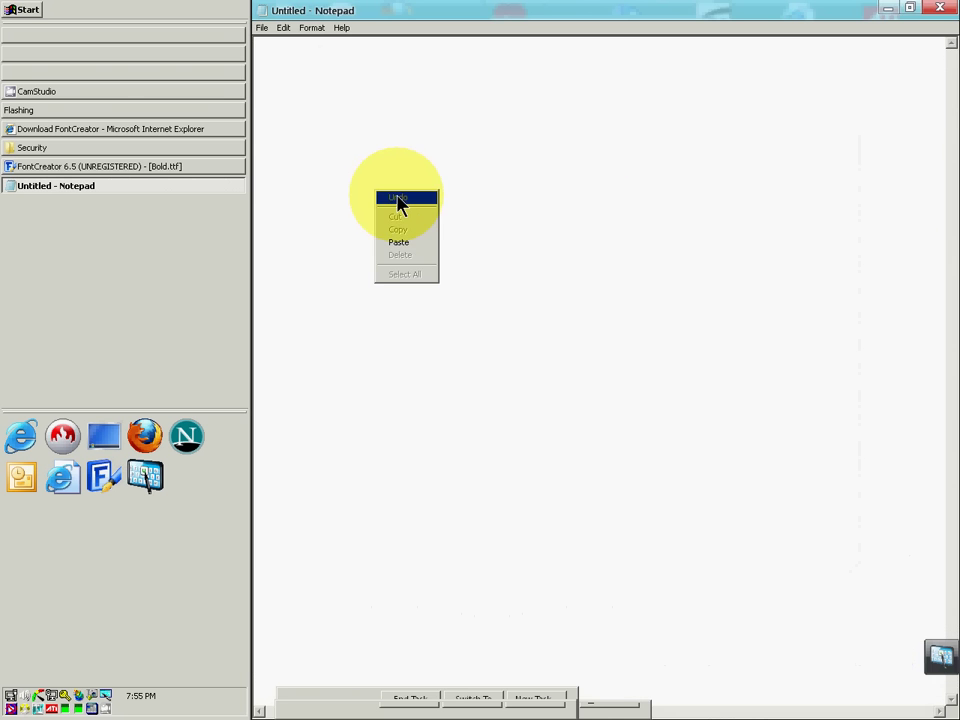
click(432, 242)
drag(670, 230, 227, 103)
key(Delete)
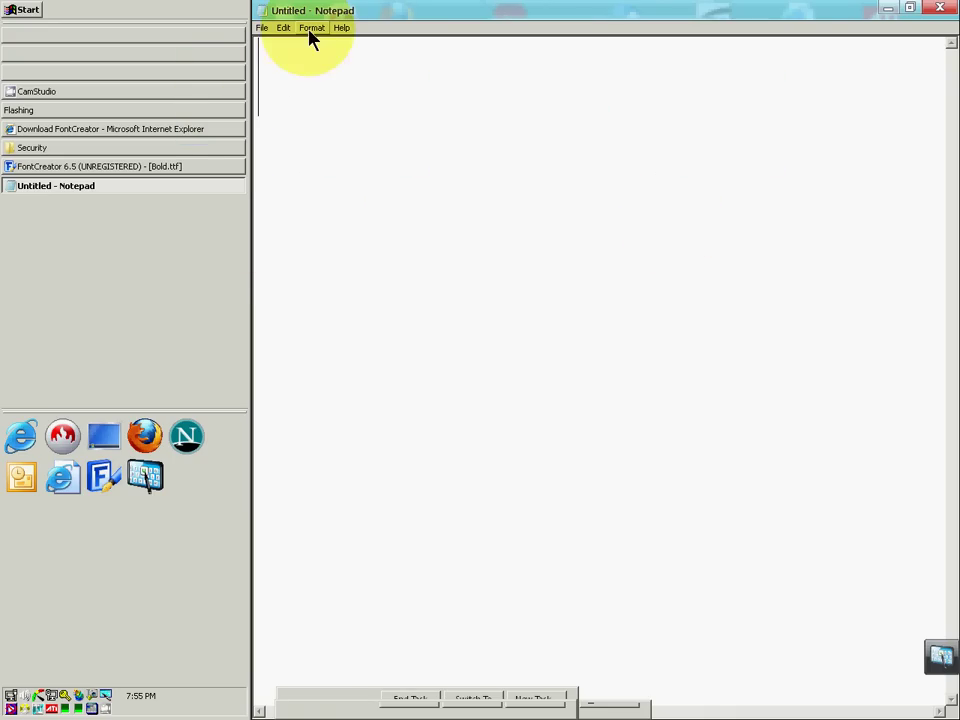
Switch back to FontCreator, open the D glyph for editing, and restore the FontCreator window from its maximized size
drag(808, 12, 918, 87)
double_click(814, 251)
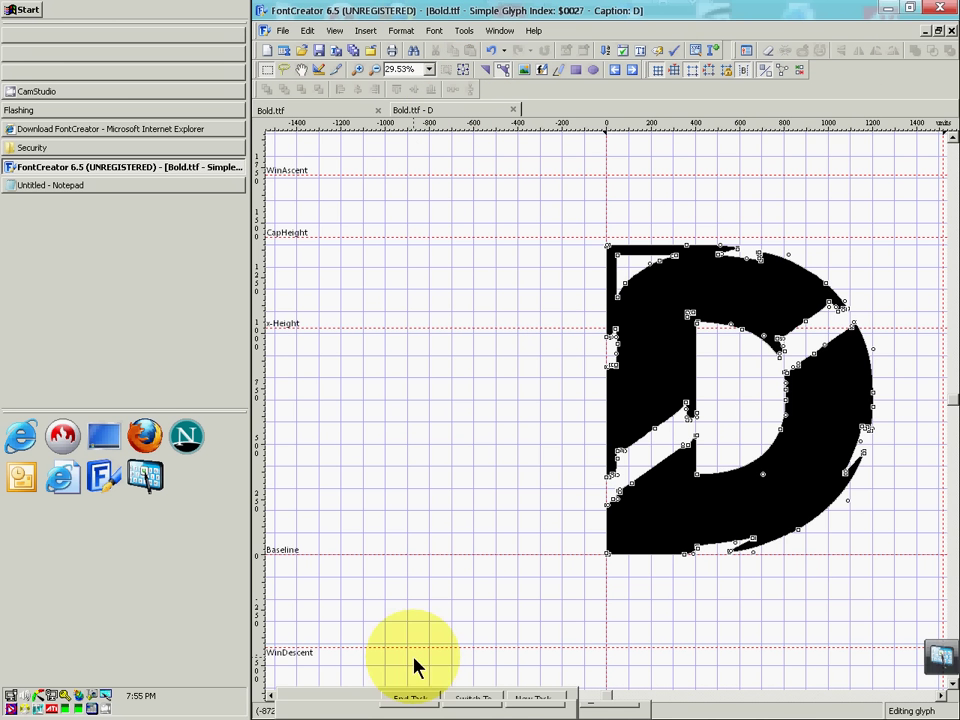
click(911, 10)
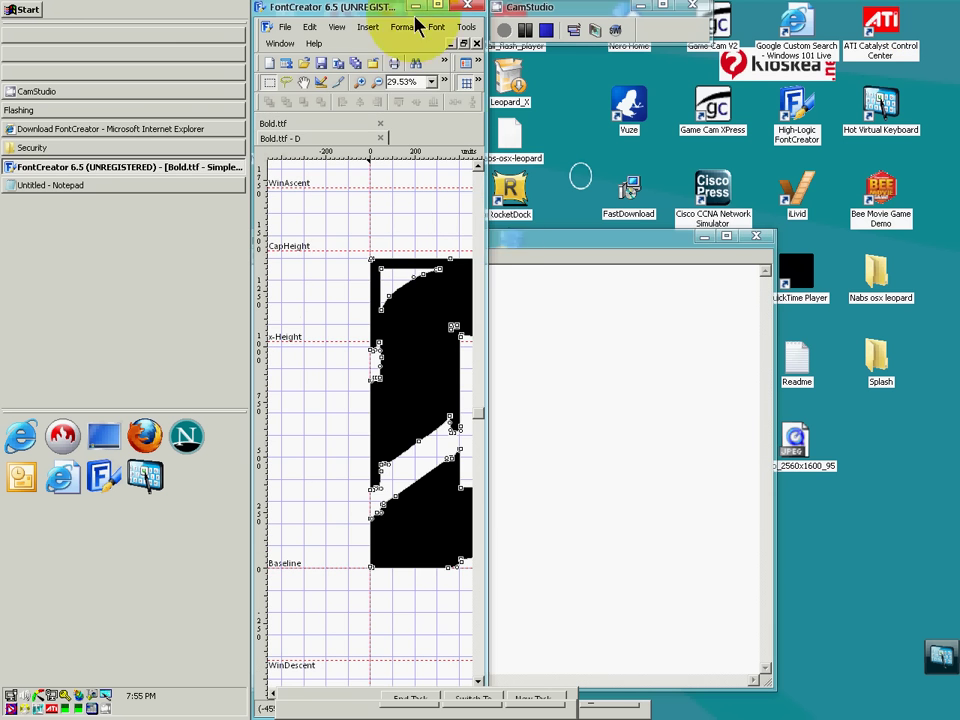
right_click(373, 12)
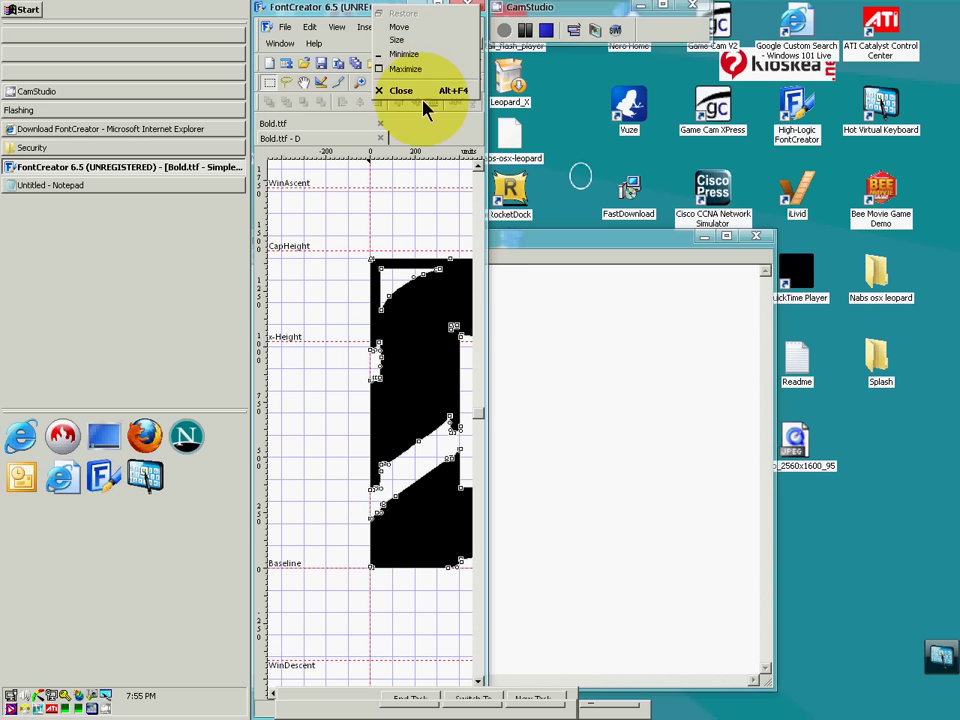
Tile the open windows horizontally and retile them vertically
right_click(96, 11)
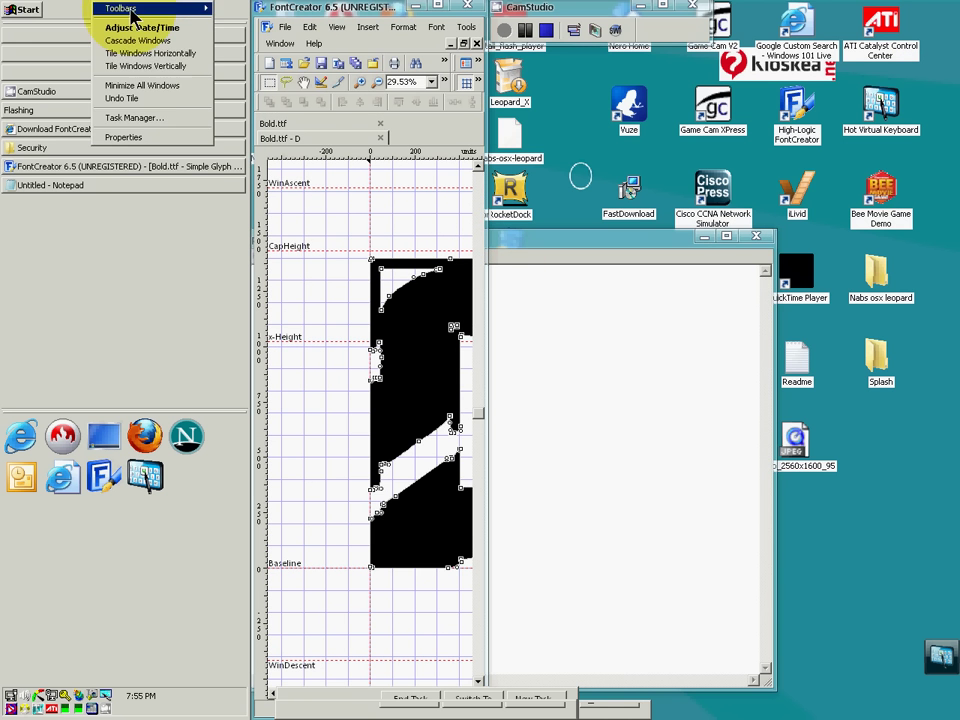
click(160, 54)
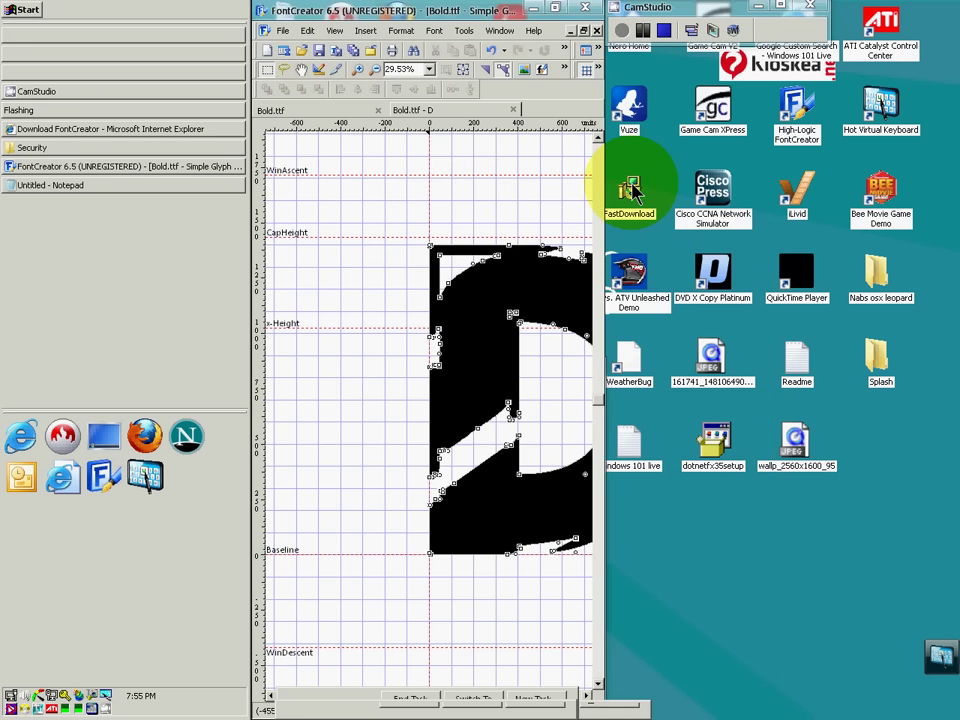
right_click(158, 6)
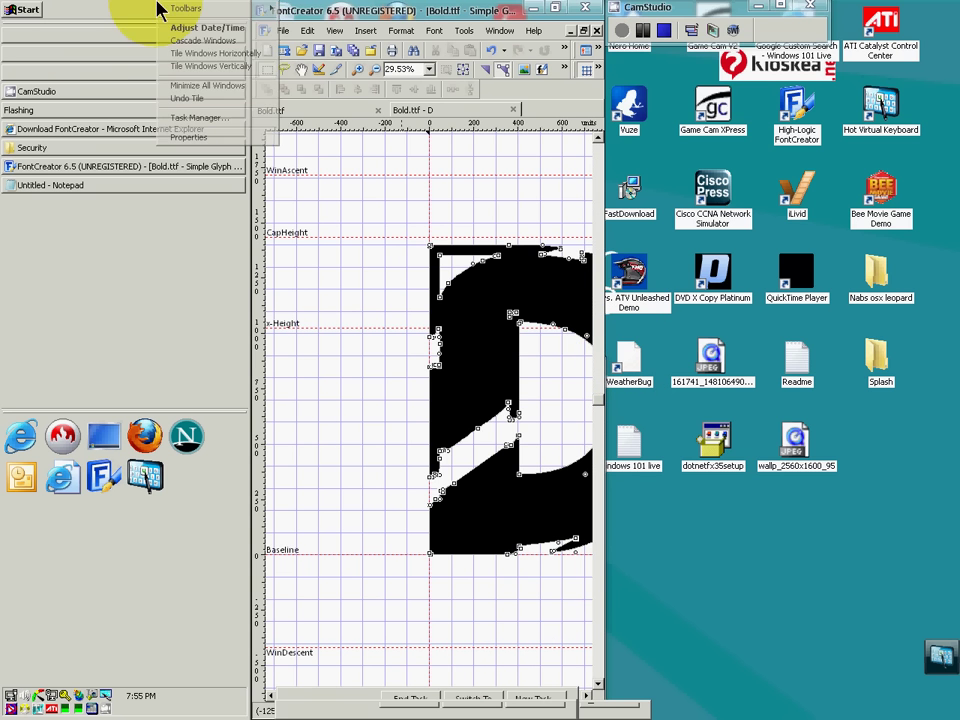
click(251, 69)
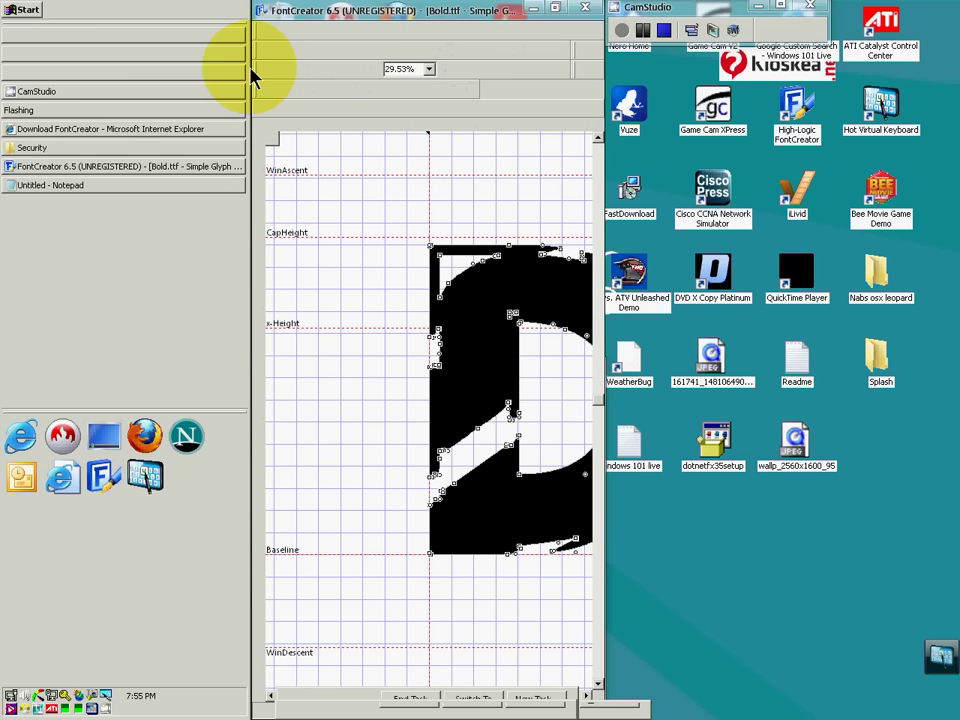
Arrange the reduced FontCreator and Notepad windows side by side on the desktop
drag(575, 8, 489, 197)
double_click(446, 11)
click(912, 9)
click(437, 6)
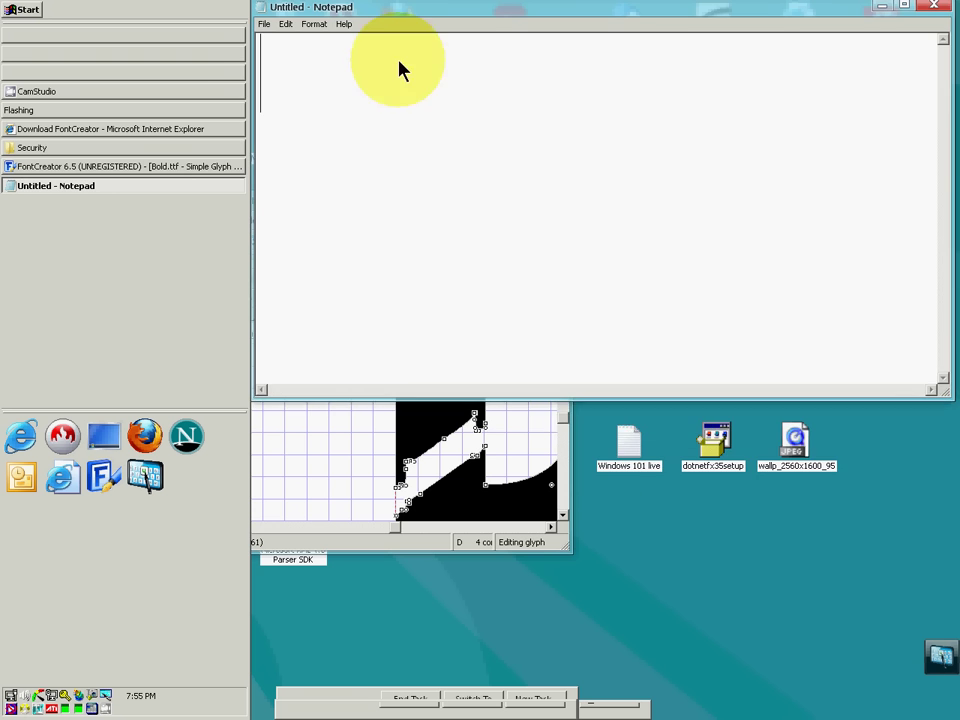
drag(377, 9, 709, 111)
drag(426, 199, 436, 88)
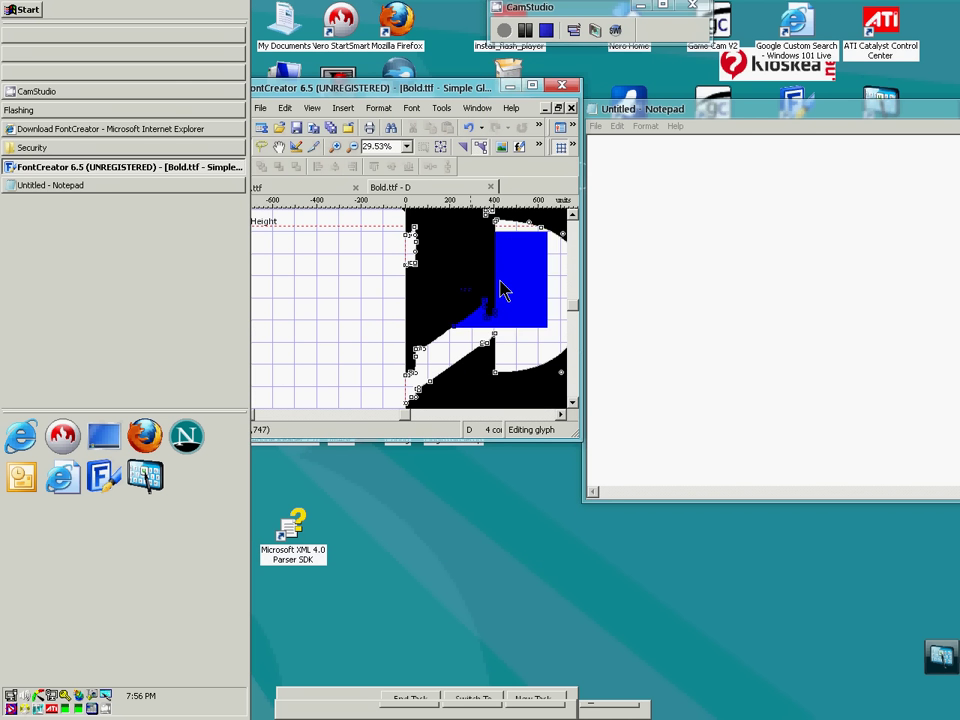
Show the Bold.ttf glyph overview next to Notepad and try to bring the selected D glyph over to Notepad
click(292, 187)
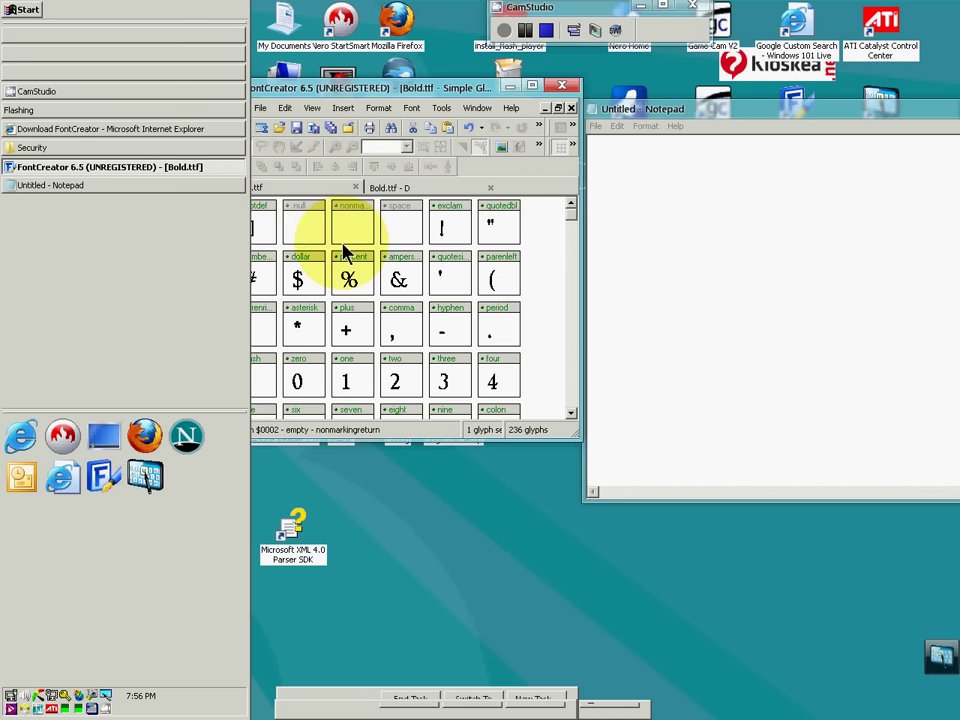
drag(458, 70, 565, 36)
drag(688, 180, 688, 200)
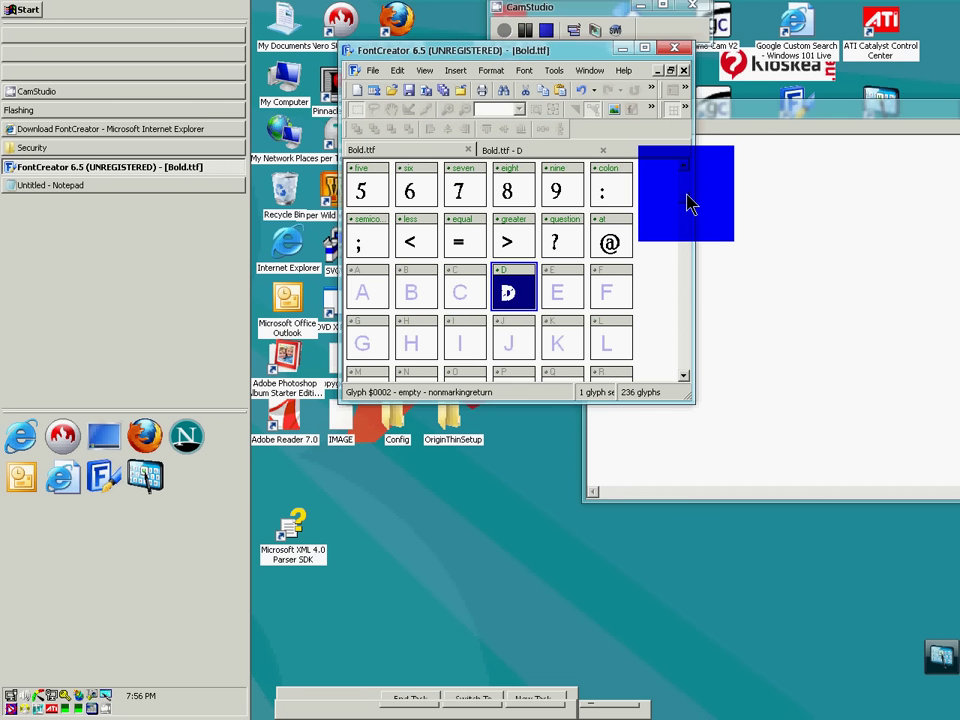
mouse_move(515, 301)
mouse_down()
mouse_move(690, 293)
mouse_move(771, 257)
mouse_move(505, 297)
mouse_up()
right_click(507, 299)
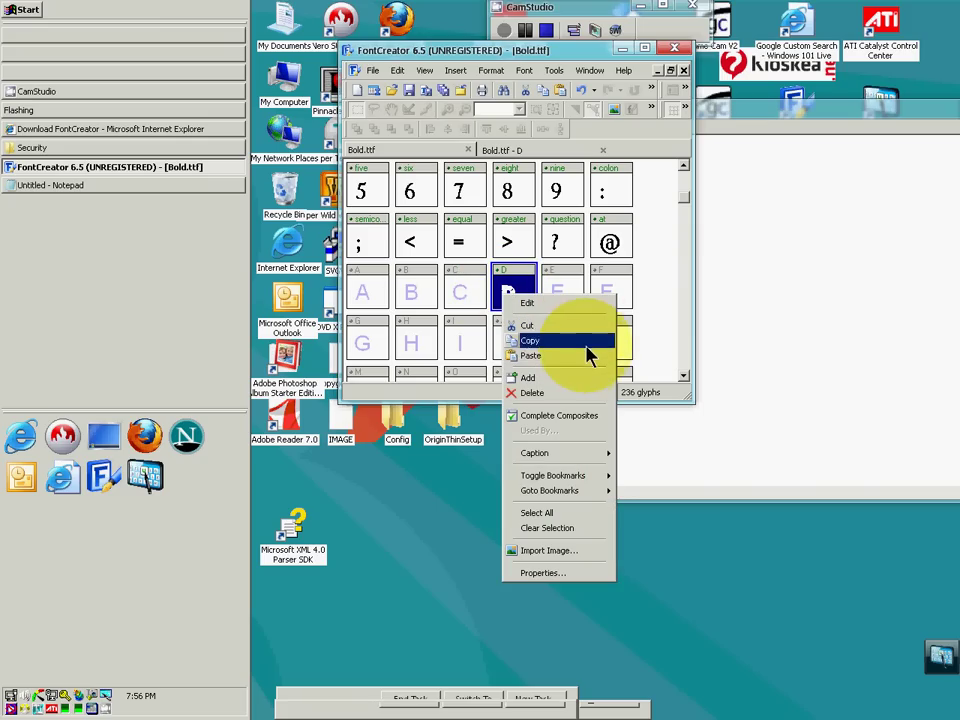
click(793, 354)
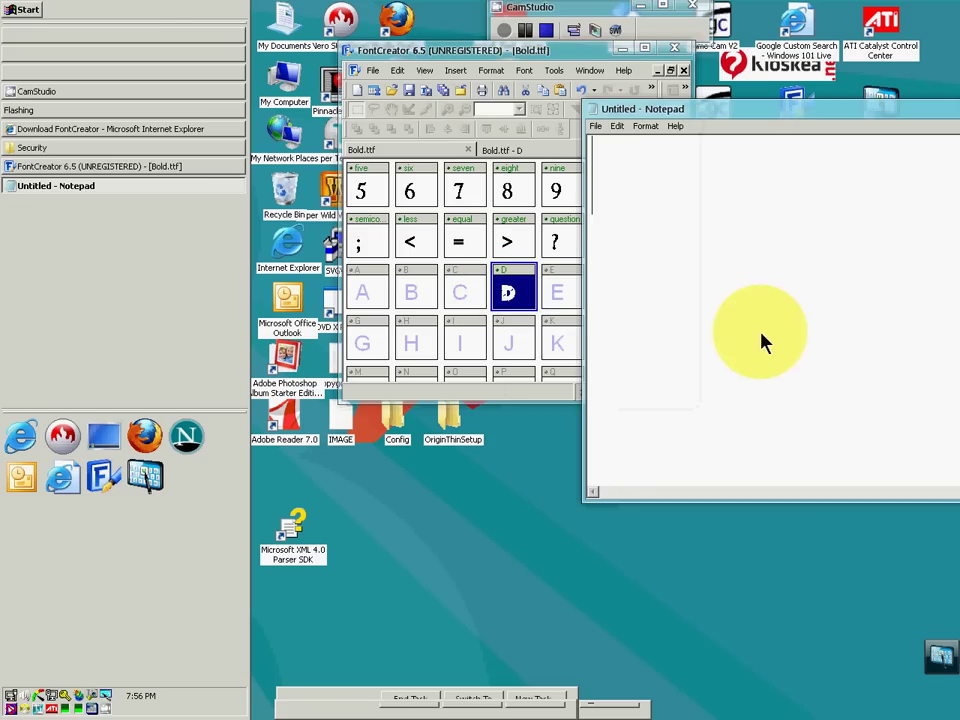
Add an empty glyph directly after D in the overview and cut it from the font again
right_click(540, 300)
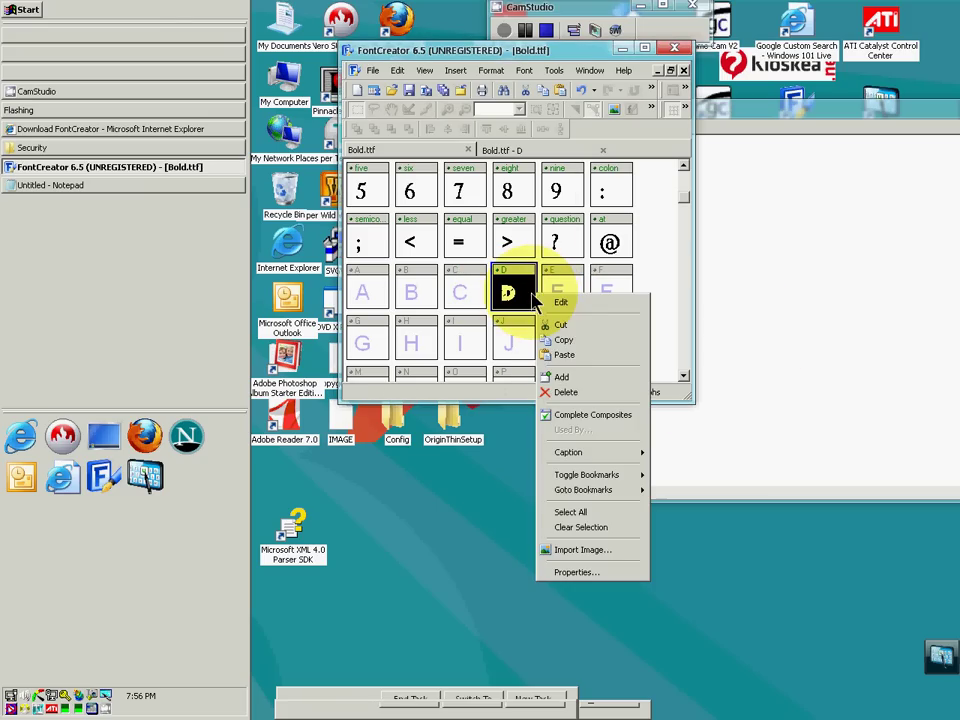
click(597, 379)
click(508, 295)
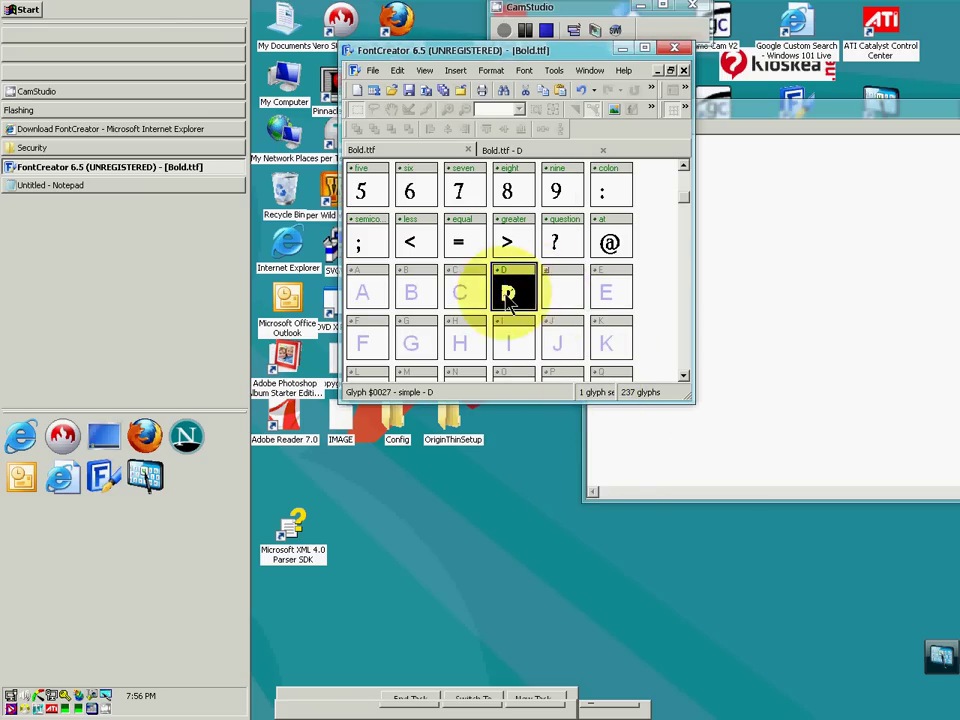
click(563, 312)
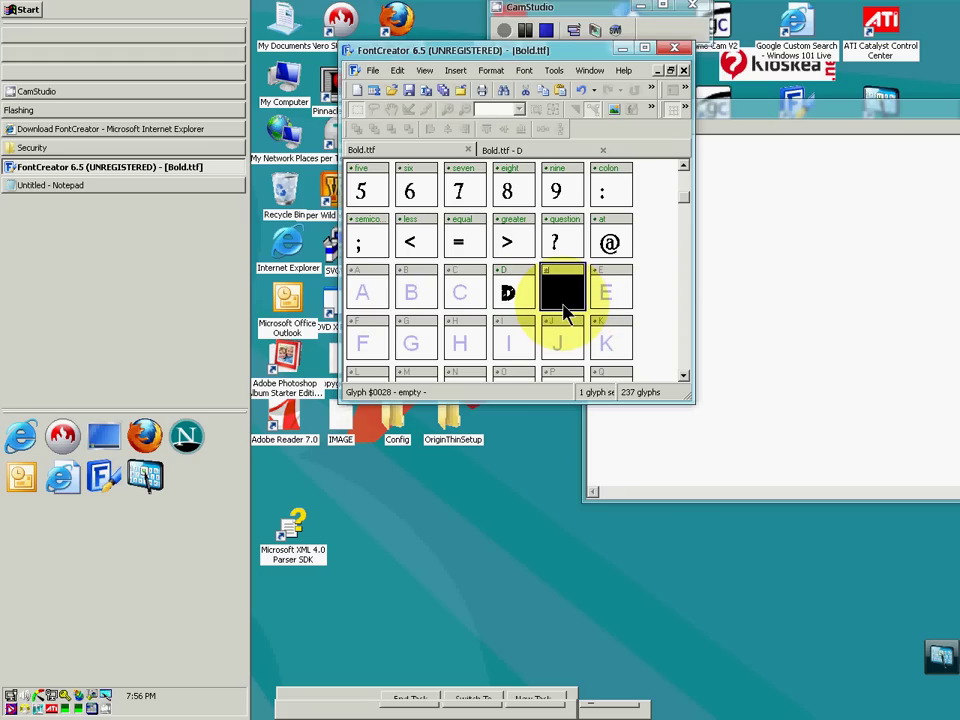
right_click(565, 305)
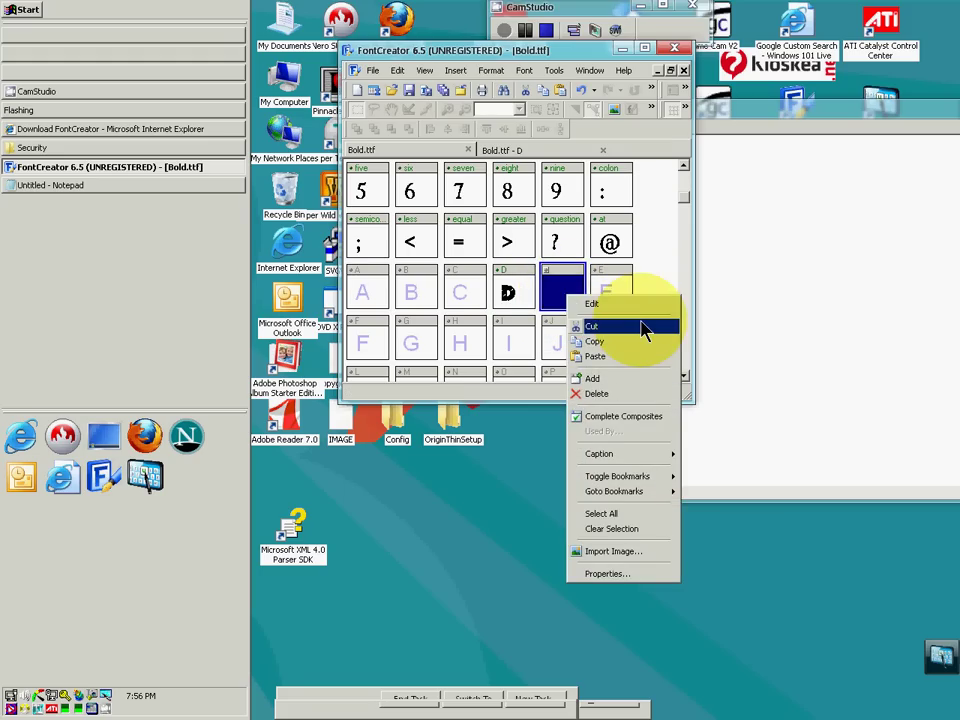
click(643, 328)
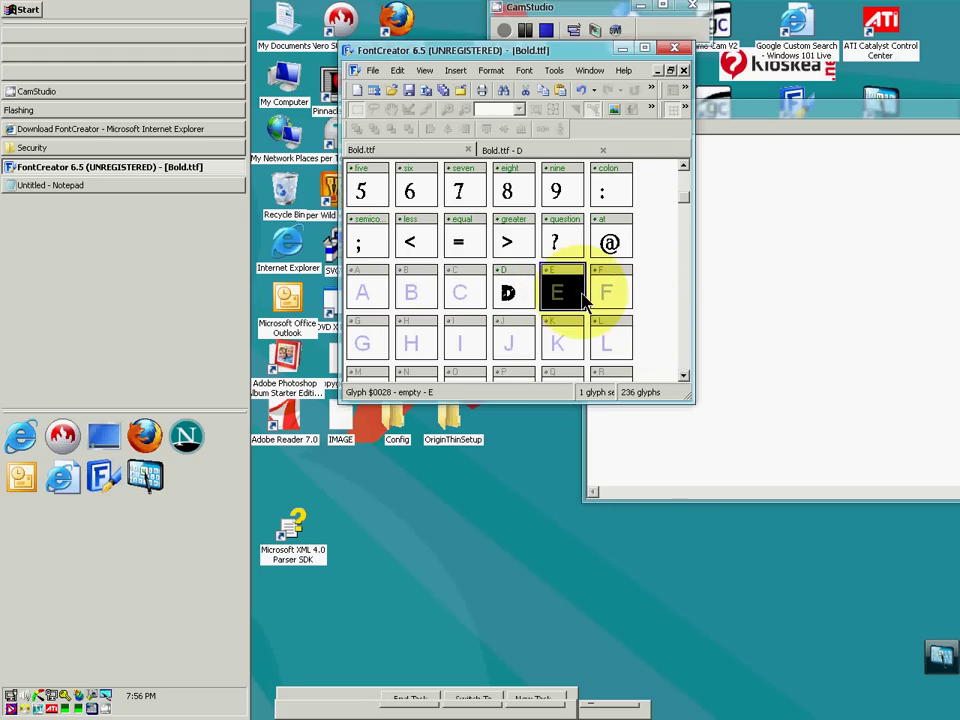
Find the empty U glyph in the Bold.ttf overview and open it for editing
key(Down)
key(Down)
key(Down)
key(Down)
key(Down)
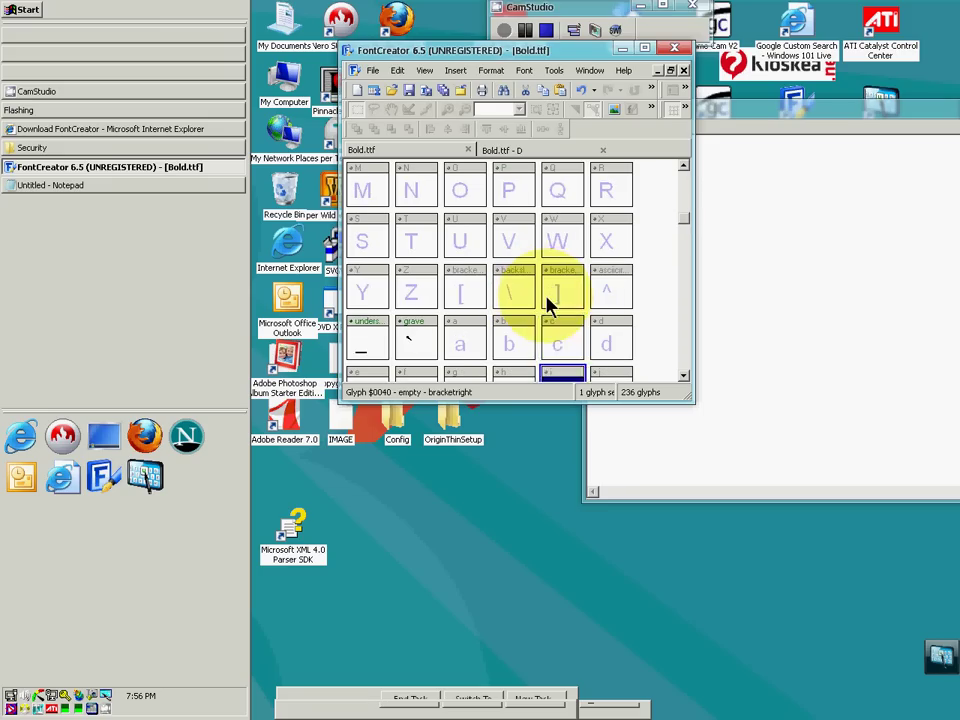
key(Up)
key(Up)
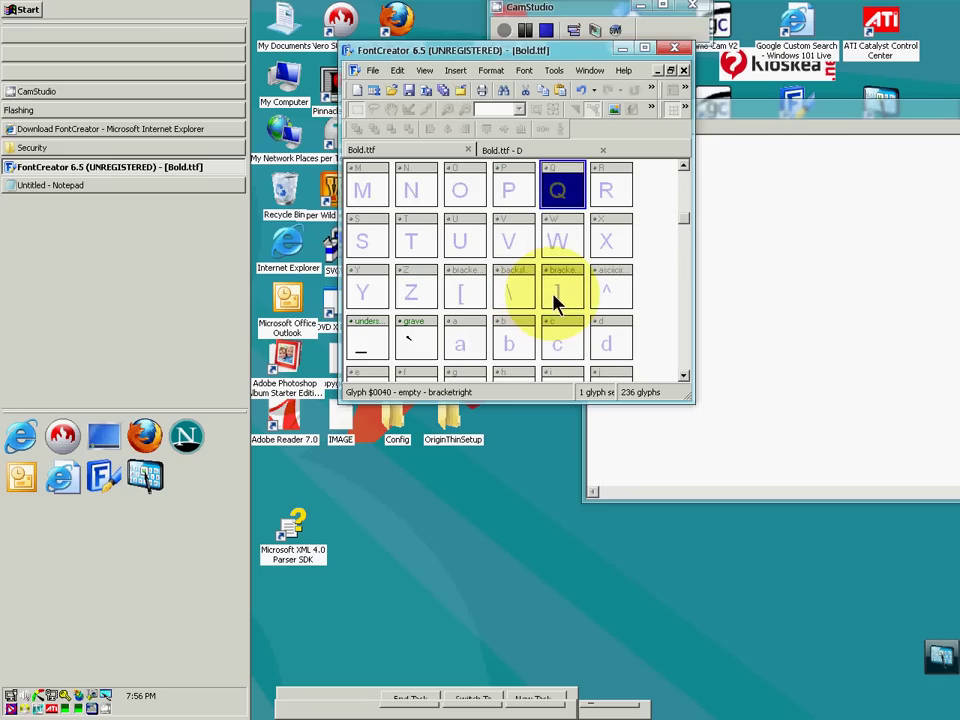
double_click(461, 238)
click(518, 264)
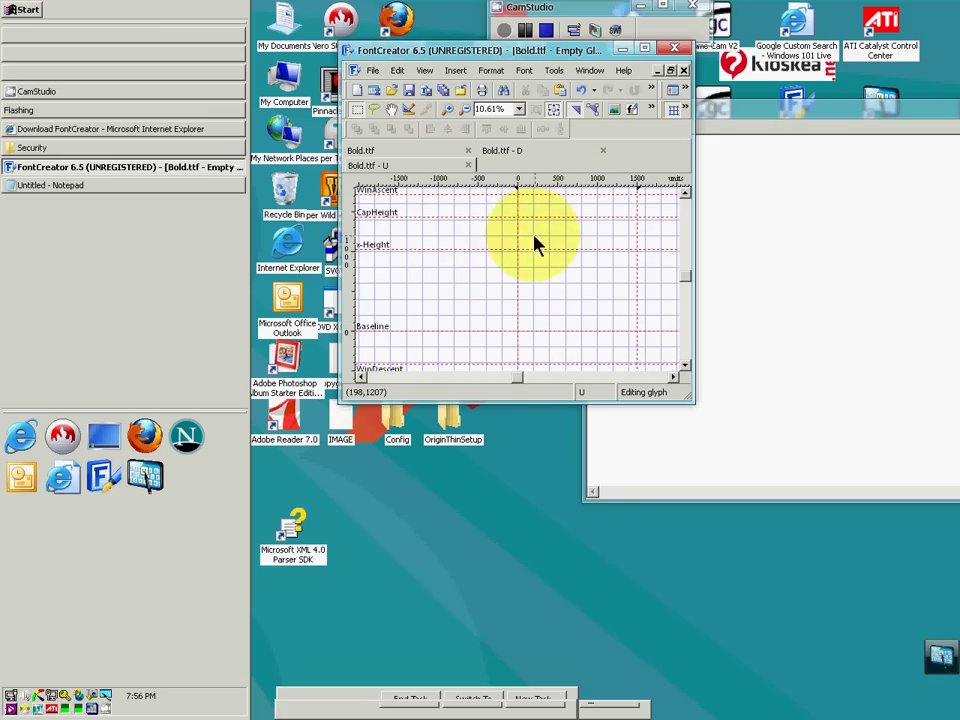
Measure a diagonal distance on the empty U glyph canvas from the x-Height line down towards the baseline
click(391, 109)
drag(455, 279, 613, 291)
click(402, 111)
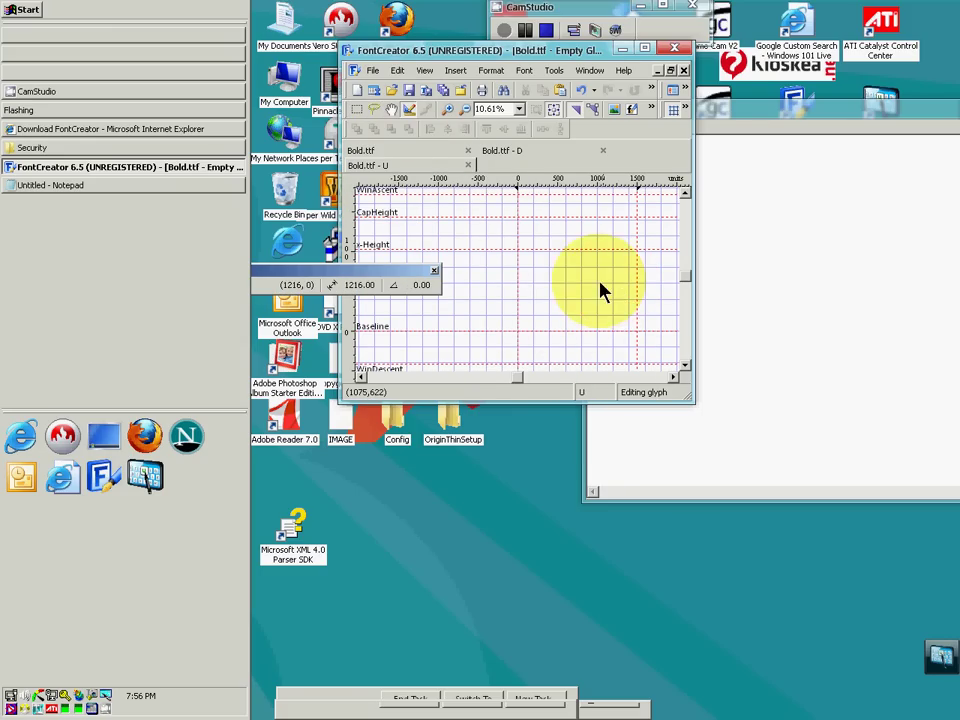
drag(512, 248, 560, 330)
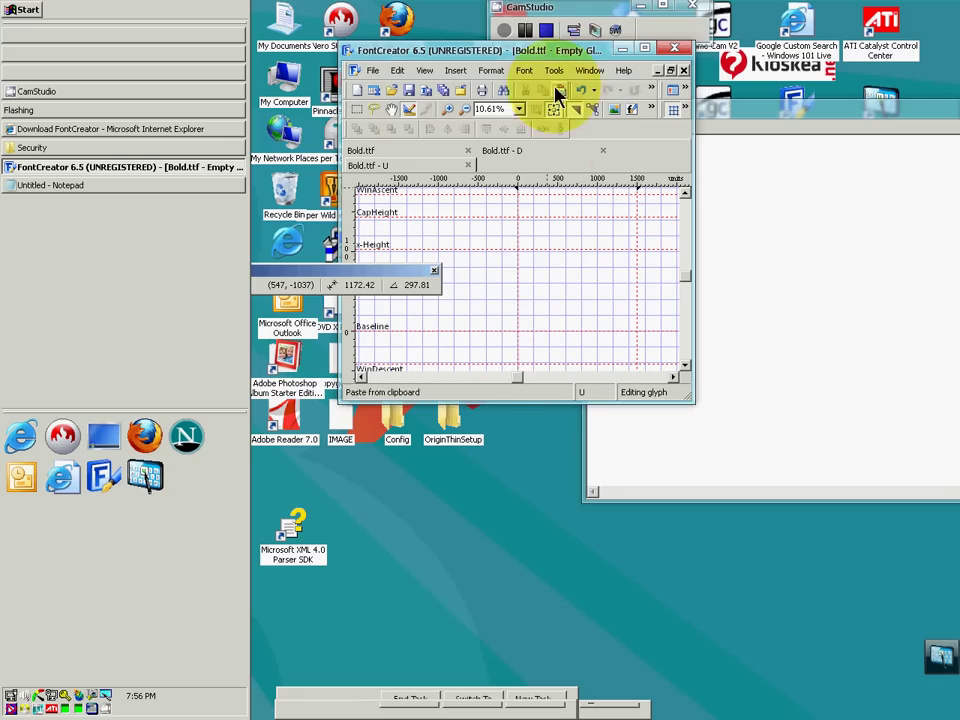
Draw a closed freehand U-shaped outline about 1800 units wide in the U glyph, hanging from the WinAscent line
click(633, 110)
mouse_move(513, 258)
mouse_down()
mouse_move(538, 293)
mouse_move(574, 299)
mouse_move(621, 267)
mouse_move(635, 204)
mouse_move(603, 202)
mouse_move(571, 255)
mouse_move(561, 250)
mouse_move(551, 196)
mouse_move(500, 194)
mouse_move(525, 262)
mouse_up()
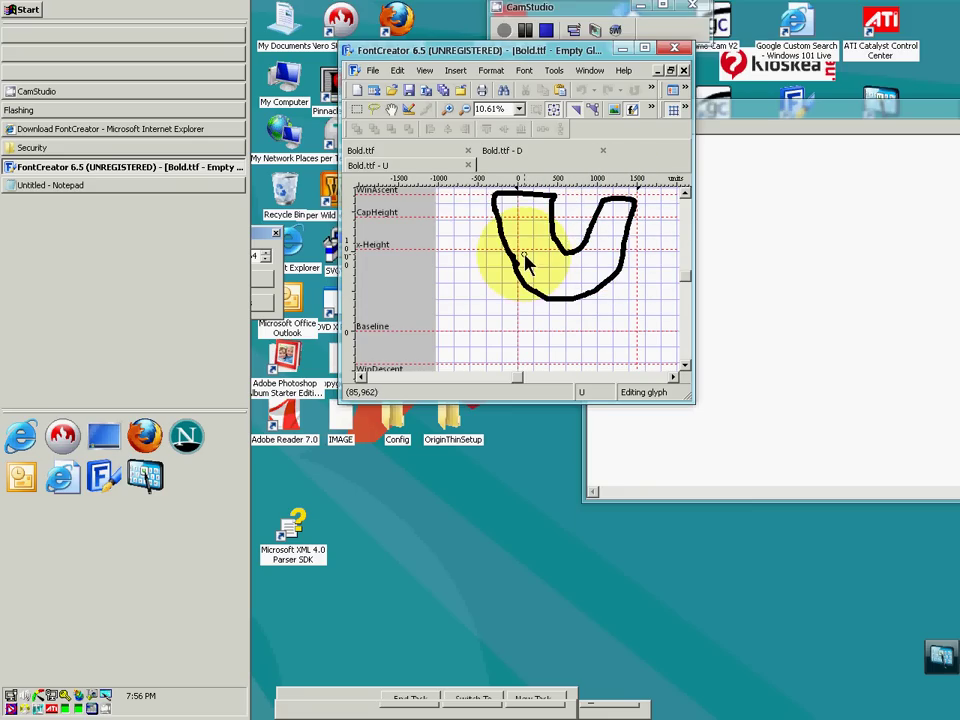
click(391, 109)
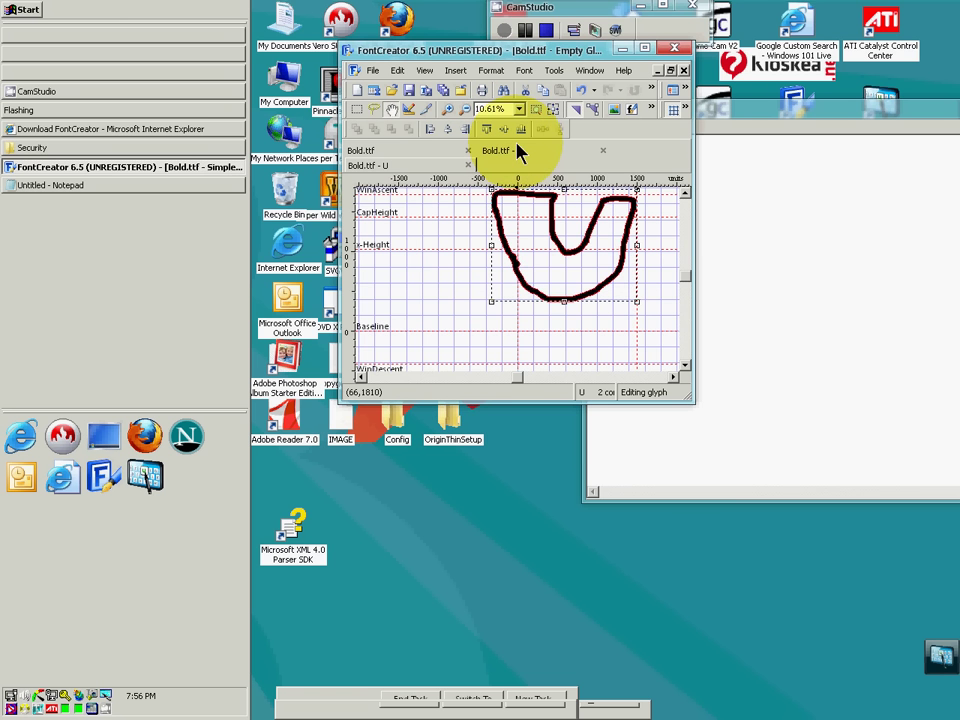
drag(561, 257, 497, 268)
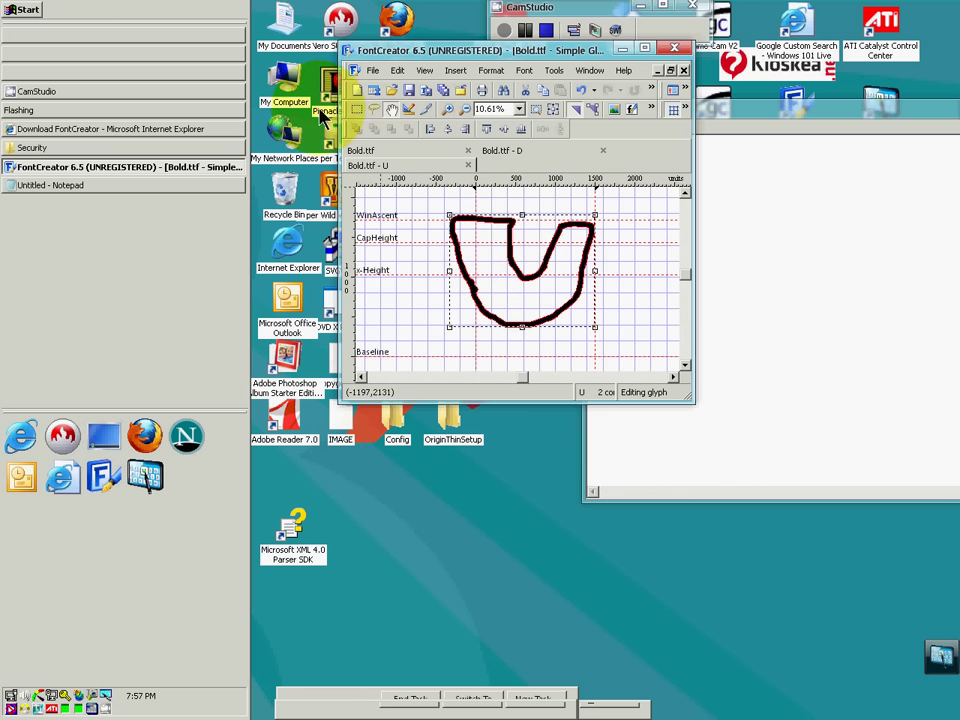
Return to the Bold.ttf glyph overview and check the hand-drawn U together with the D glyph
click(380, 151)
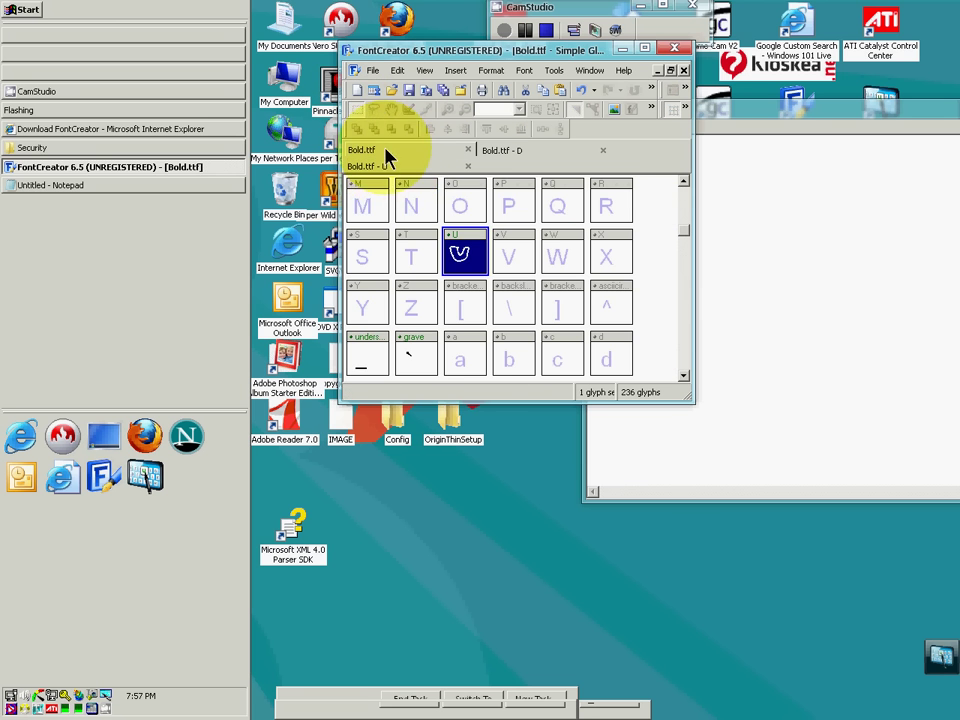
click(452, 246)
key(Up)
key(Up)
key(Up)
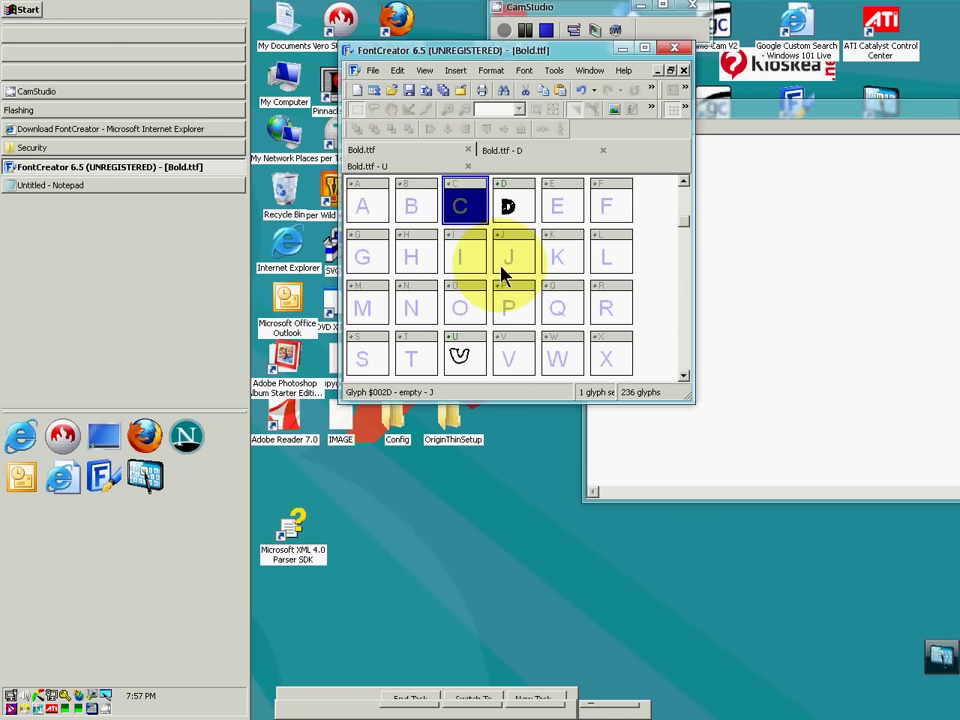
Copy the hand-drawn U glyph and paste it into the empty E glyph in the Bold.ttf overview
drag(456, 354, 561, 208)
click(463, 357)
right_click(463, 357)
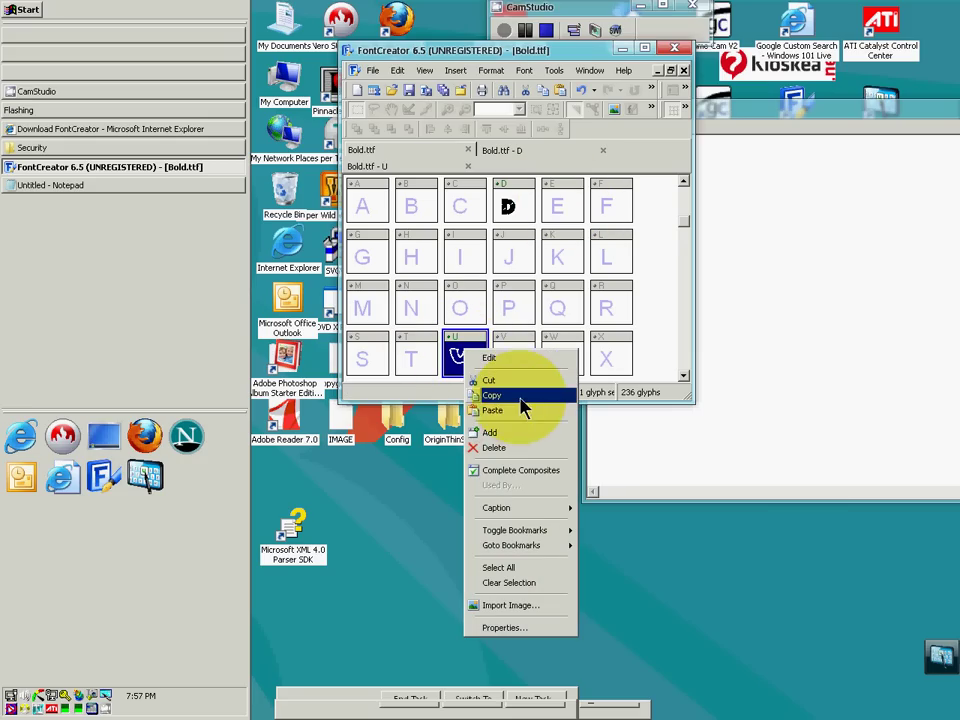
click(519, 403)
right_click(561, 204)
click(587, 267)
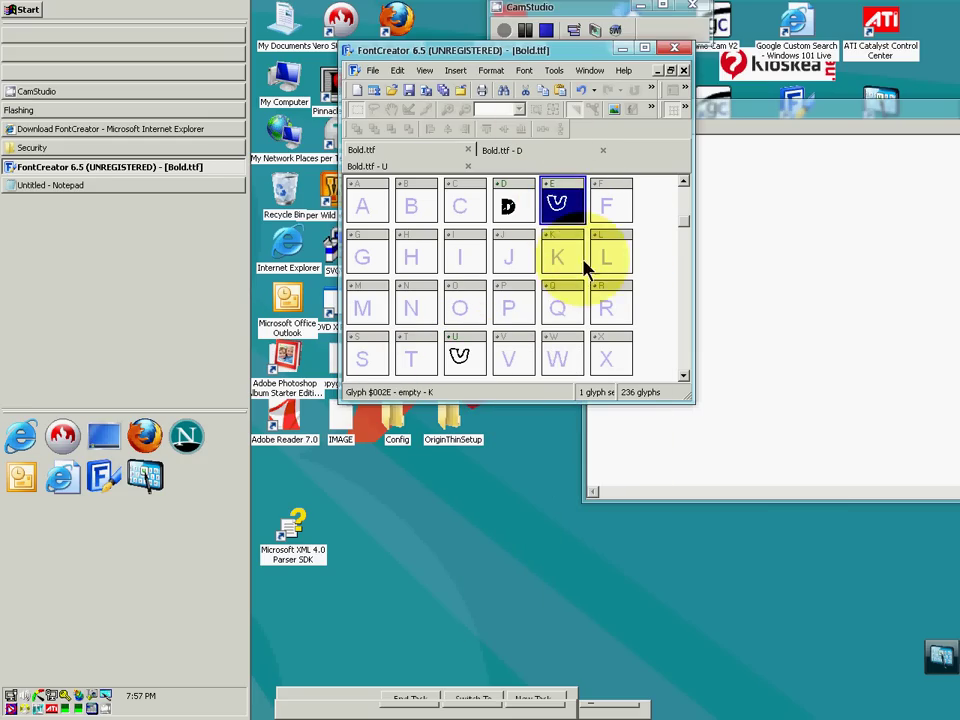
Open the empty C glyph, draw a closed freehand C outline about 1250 units wide, and return to the glyph overview
click(612, 215)
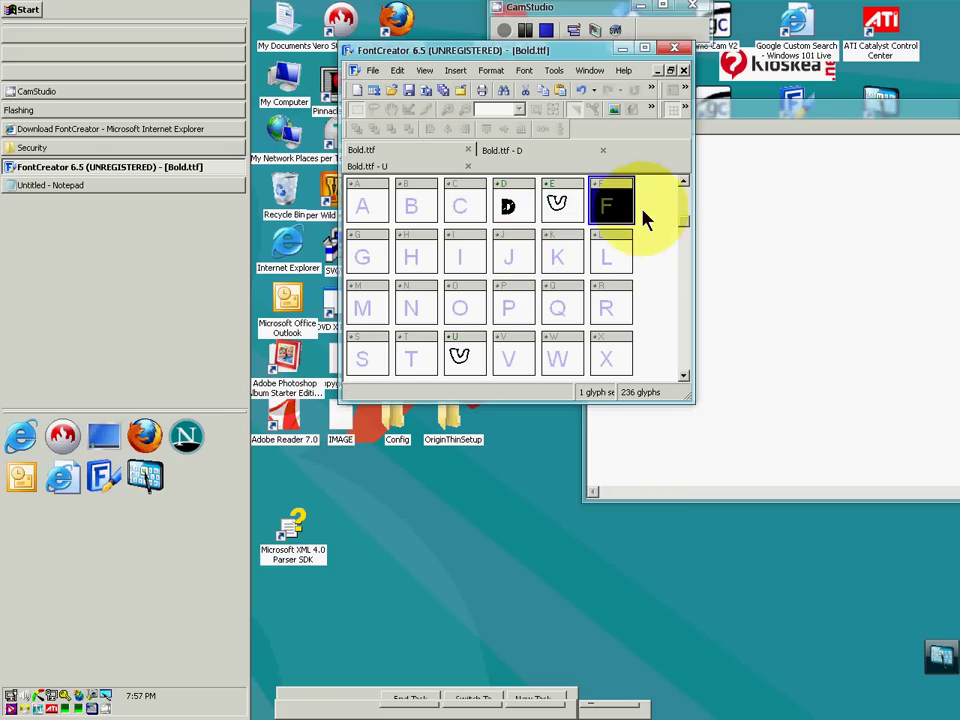
click(462, 222)
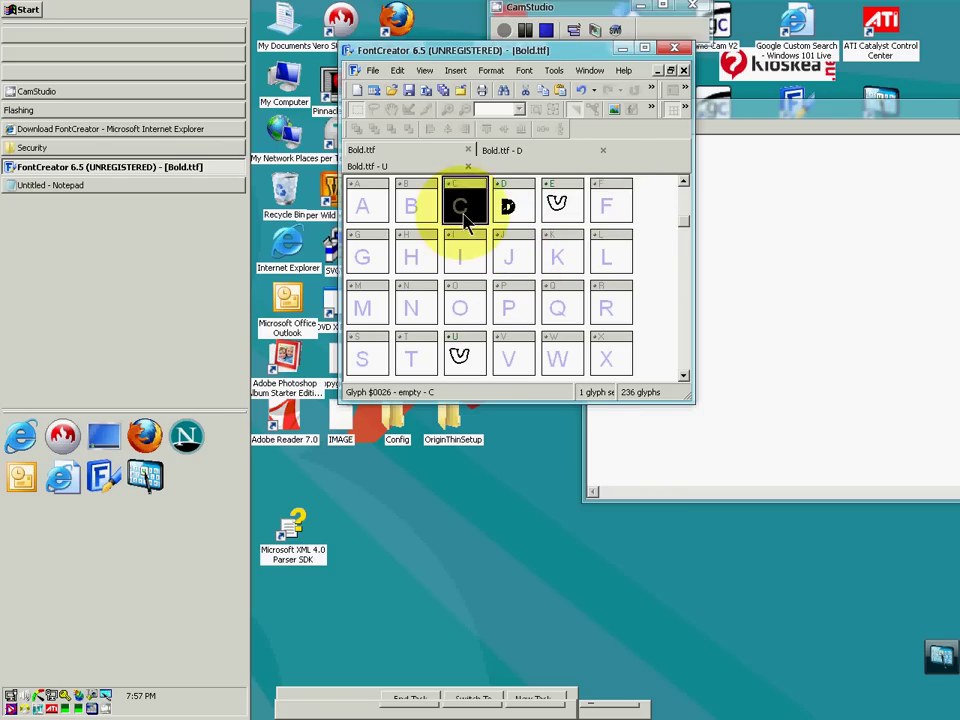
double_click(462, 222)
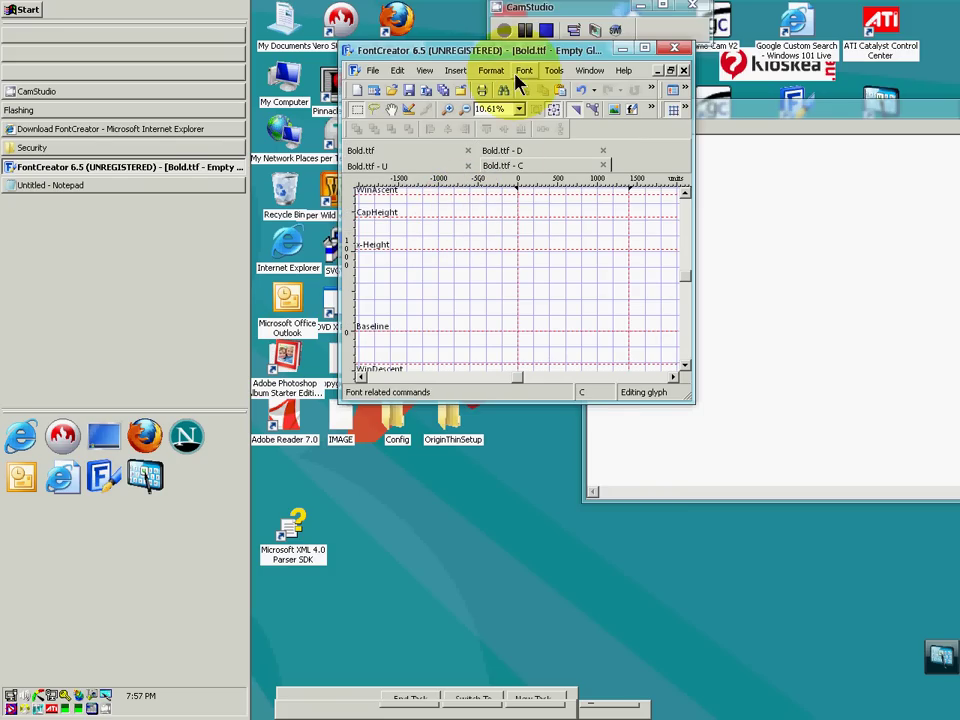
click(553, 107)
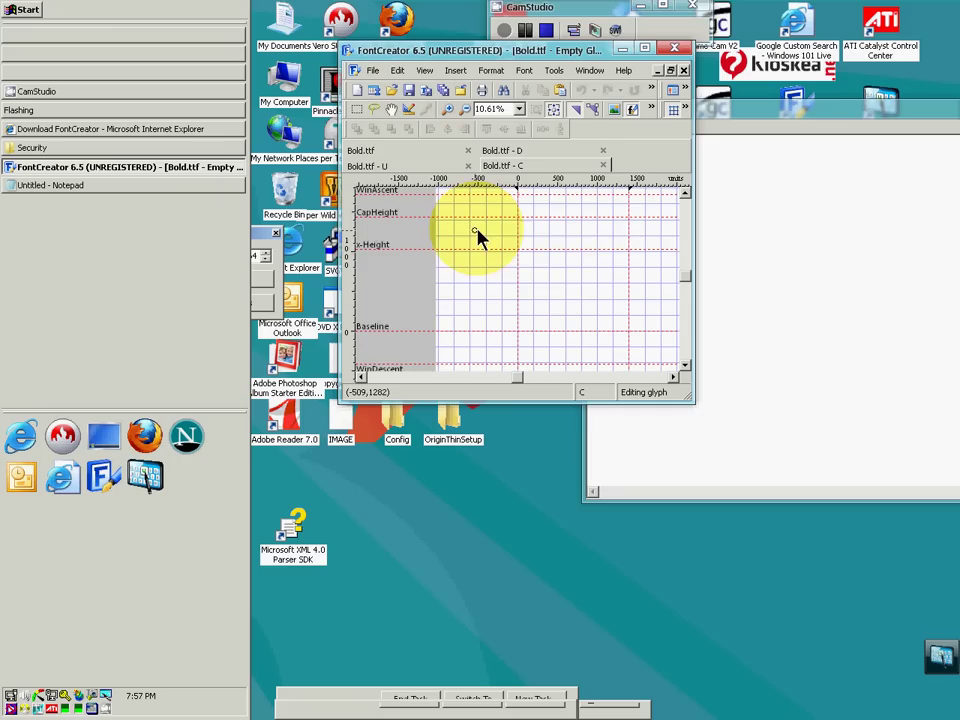
mouse_move(566, 236)
mouse_down()
mouse_move(537, 203)
mouse_move(512, 216)
mouse_move(490, 250)
mouse_move(488, 314)
mouse_move(557, 346)
mouse_move(580, 305)
mouse_move(540, 322)
mouse_move(526, 309)
mouse_move(519, 250)
mouse_move(544, 220)
mouse_move(540, 258)
mouse_move(560, 260)
mouse_move(567, 230)
mouse_up()
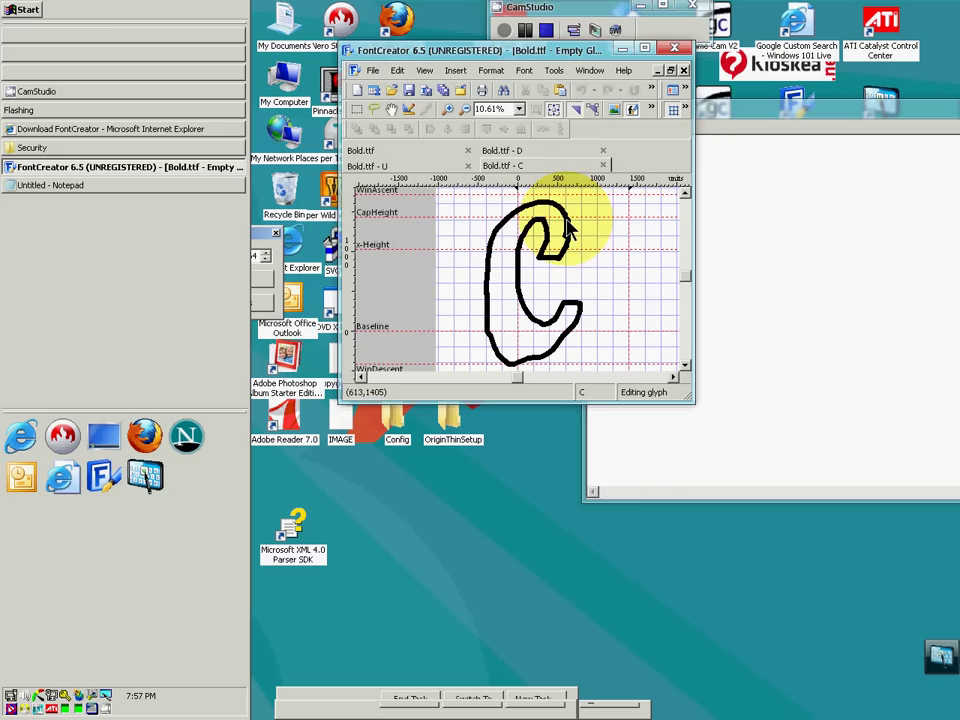
click(392, 111)
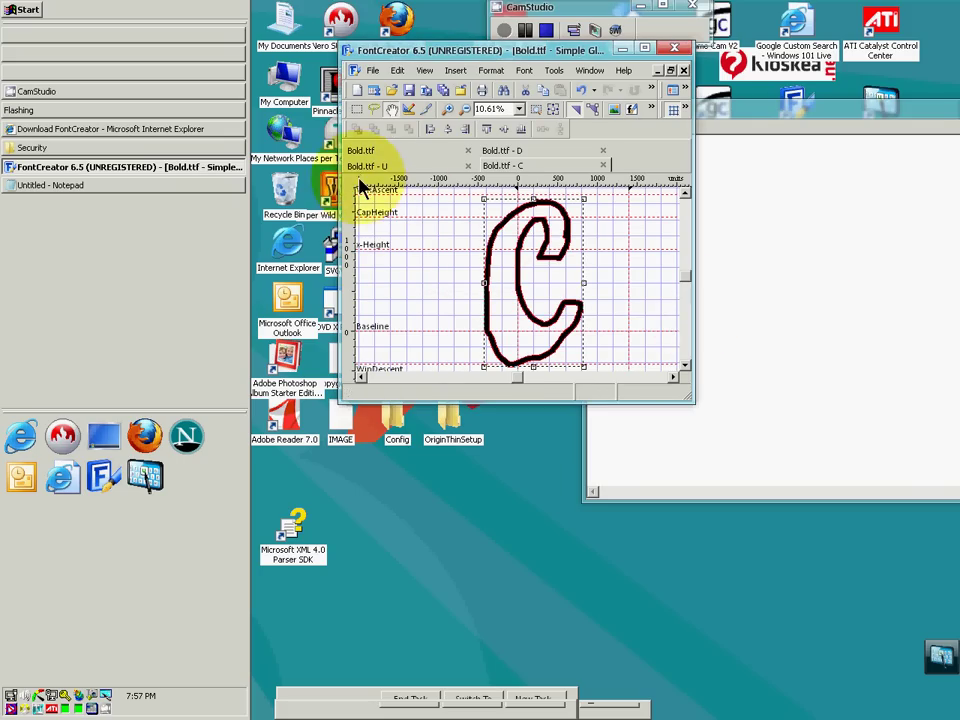
click(387, 150)
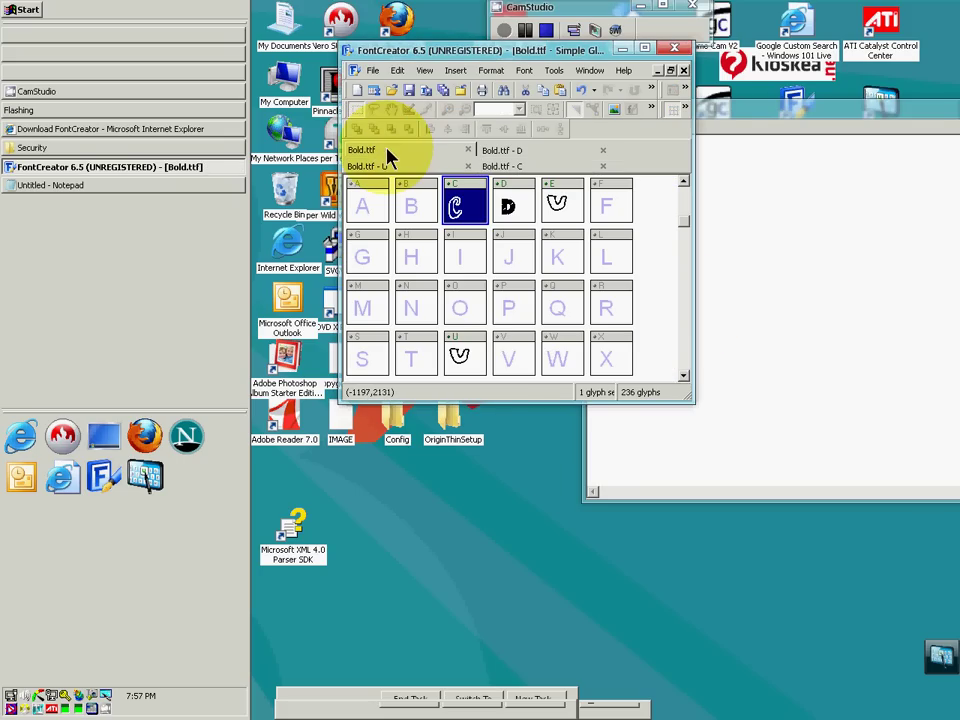
Copy the hand-drawn C glyph and paste it into the empty F glyph
drag(472, 250, 613, 214)
drag(497, 192, 458, 205)
right_click(470, 200)
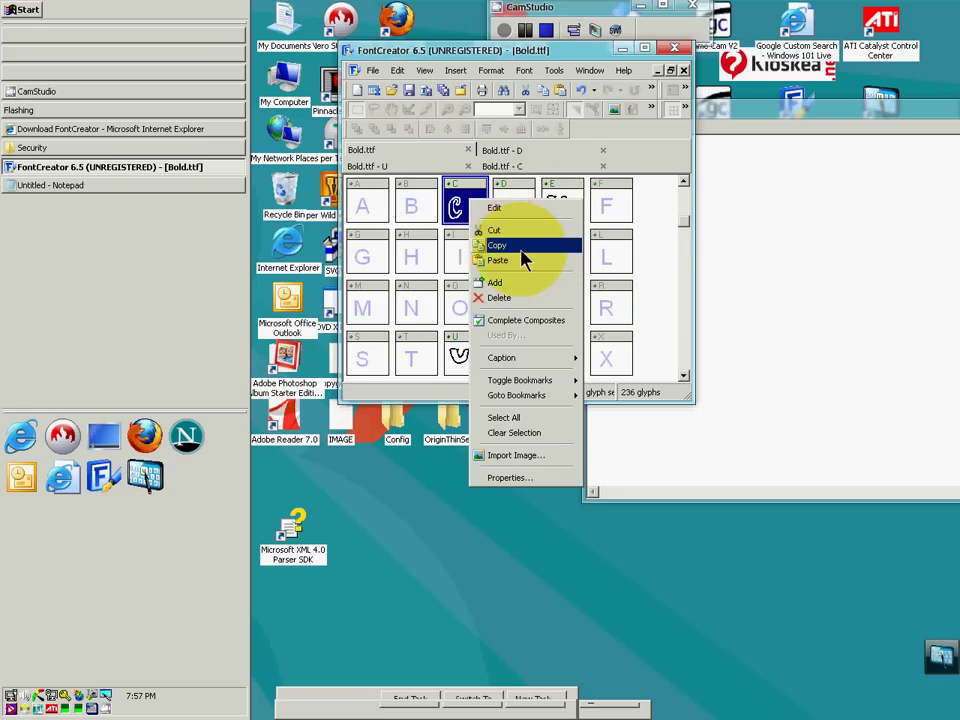
click(521, 248)
right_click(609, 214)
click(683, 273)
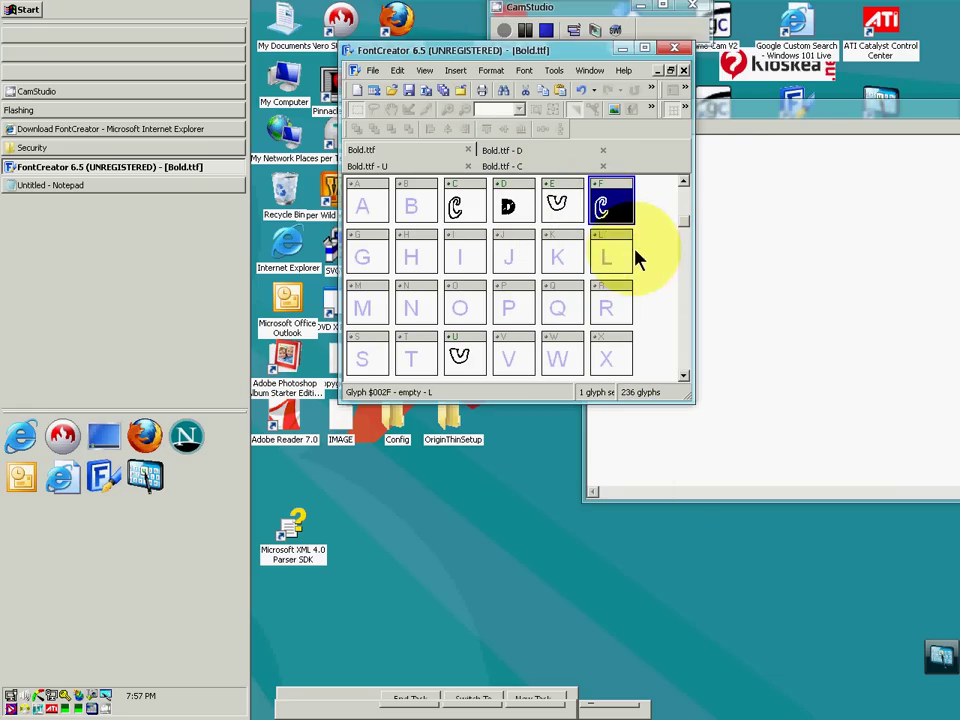
Open the empty K glyph and draw a closed freehand K outline about 1550 units wide, from CapHeight to the baseline
double_click(558, 257)
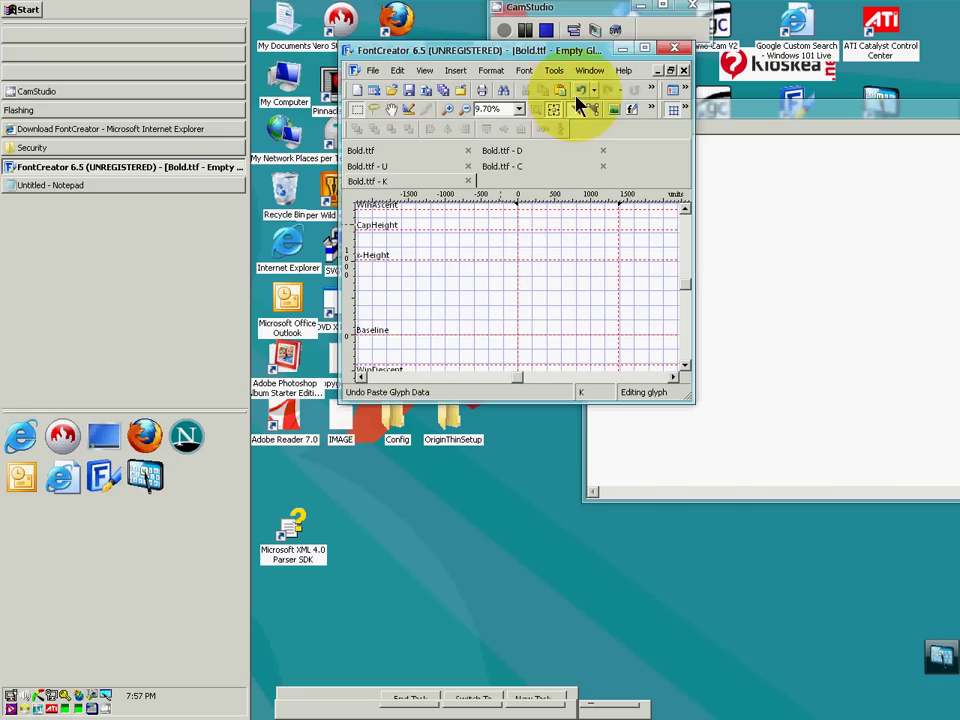
click(630, 115)
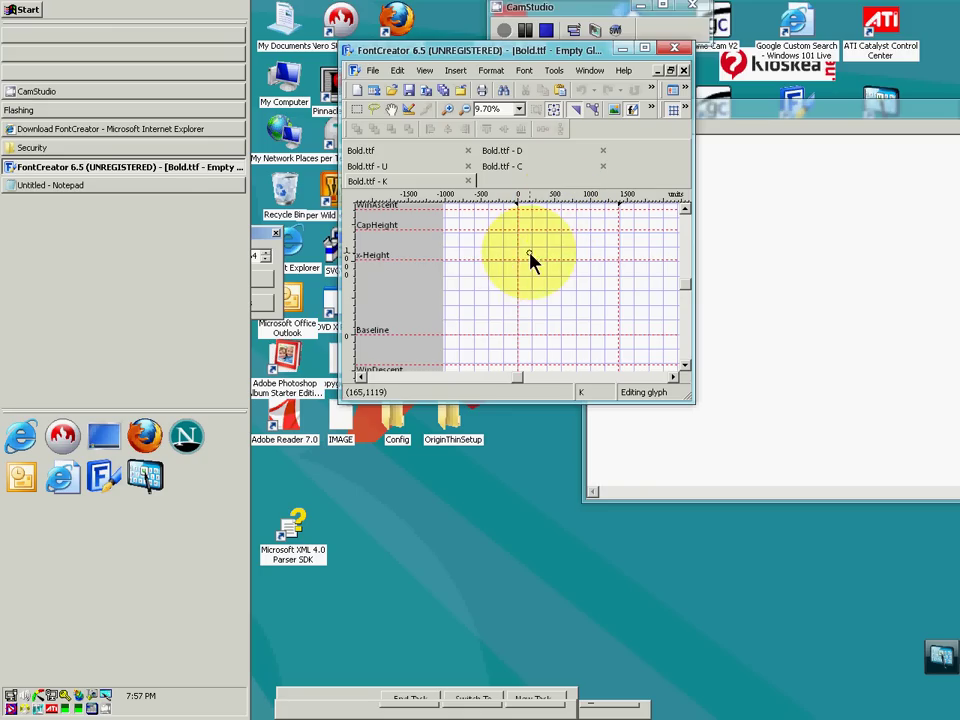
mouse_move(524, 247)
mouse_down()
mouse_move(525, 340)
mouse_move(554, 343)
mouse_move(562, 297)
mouse_move(579, 338)
mouse_move(600, 344)
mouse_move(588, 279)
mouse_move(619, 238)
mouse_move(595, 223)
mouse_move(562, 251)
mouse_move(568, 227)
mouse_move(559, 223)
mouse_move(515, 229)
mouse_move(527, 272)
mouse_up()
click(391, 109)
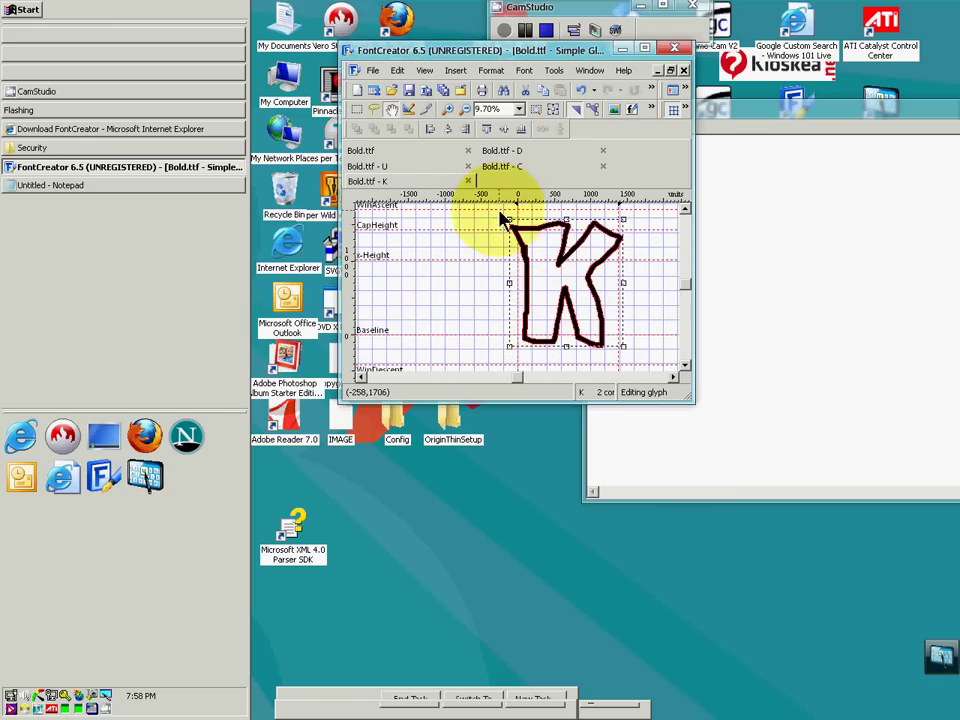
Copy the K glyph's contours and paste them into the untitled Notepad document
right_click(521, 291)
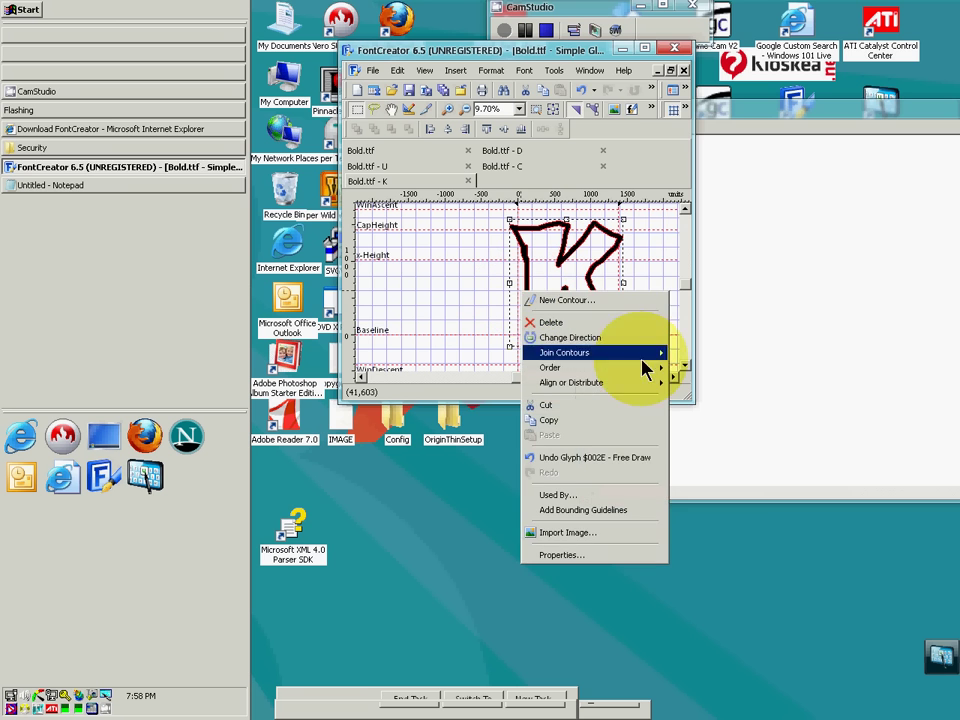
click(626, 421)
right_click(768, 330)
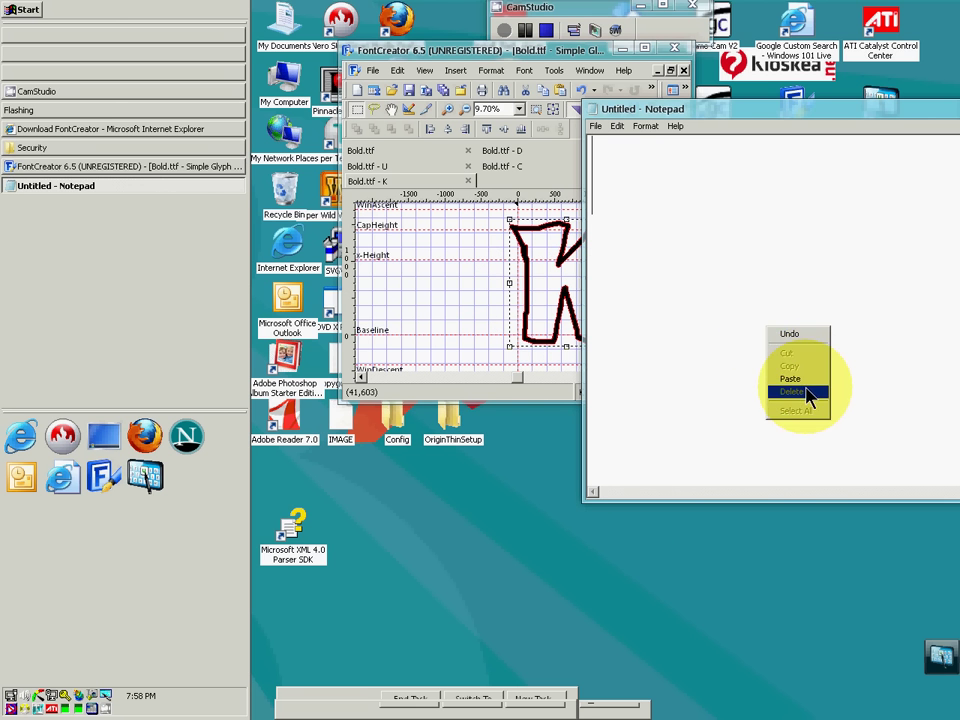
click(813, 392)
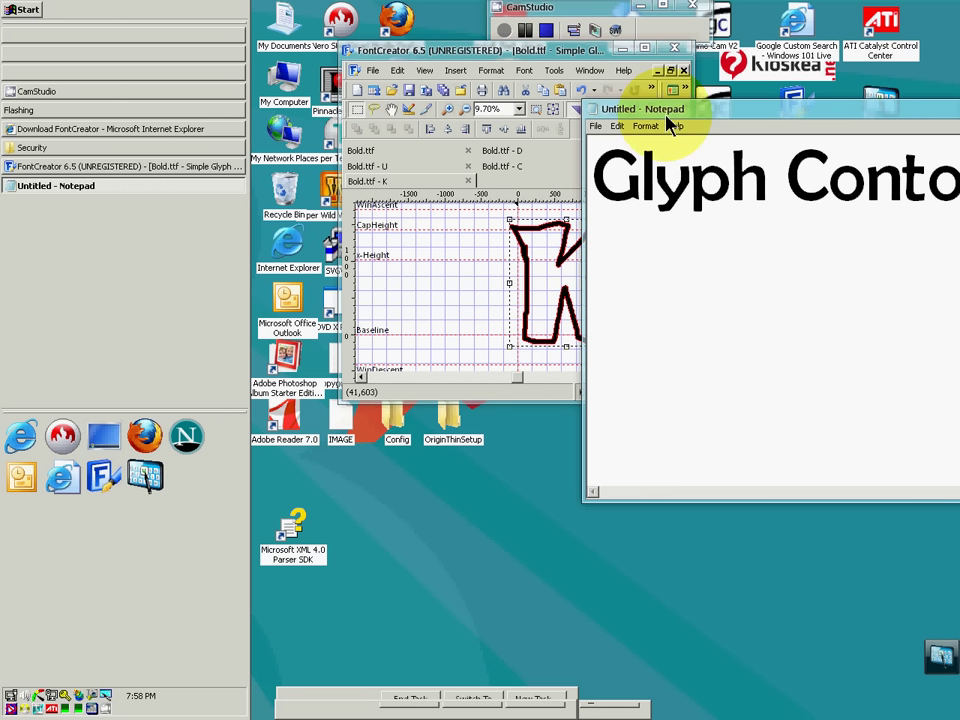
Clear the pasted text from Notepad and move its window below the FontCreator window
drag(690, 122, 556, 194)
drag(936, 242, 308, 278)
key(Delete)
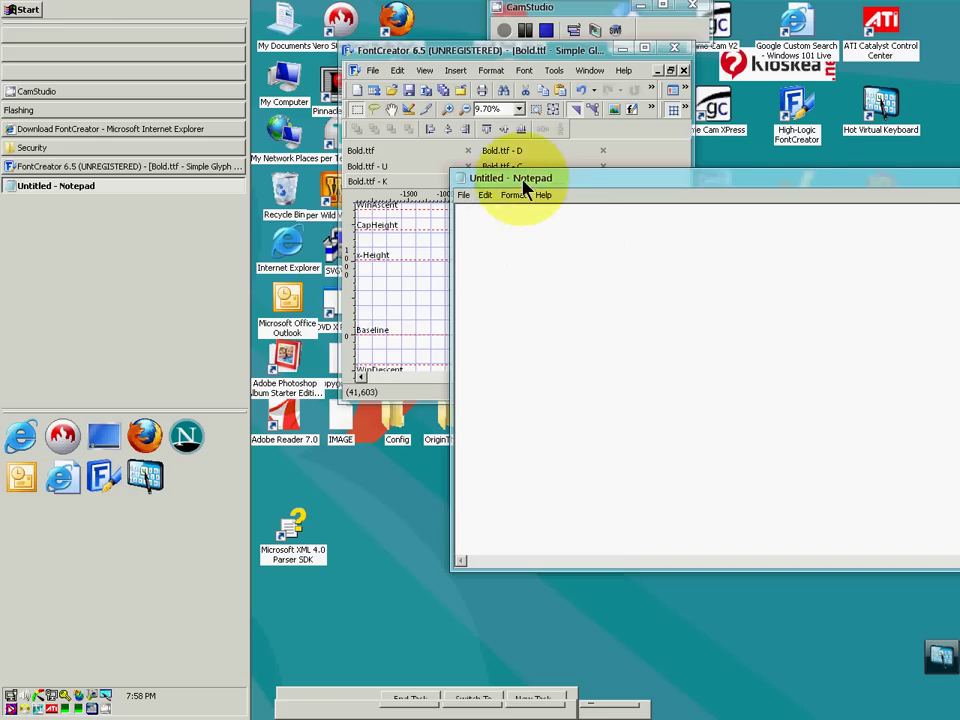
mouse_move(525, 180)
mouse_down()
mouse_move(463, 590)
mouse_move(463, 570)
mouse_up()
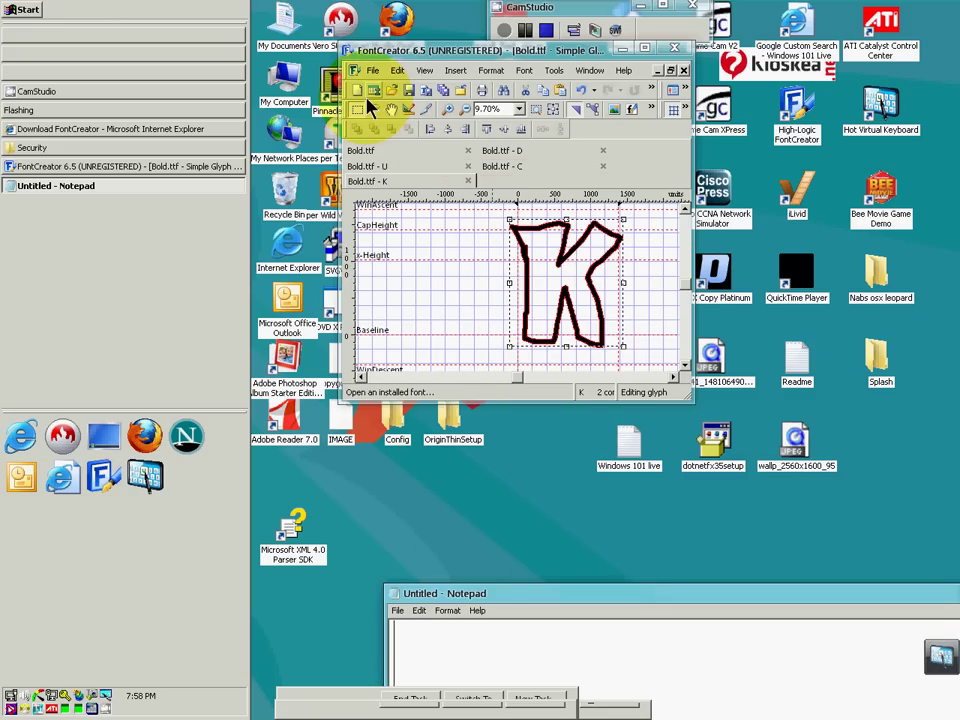
Return to the Bold.ttf glyph overview and copy the K glyph into the empty G glyph
click(390, 157)
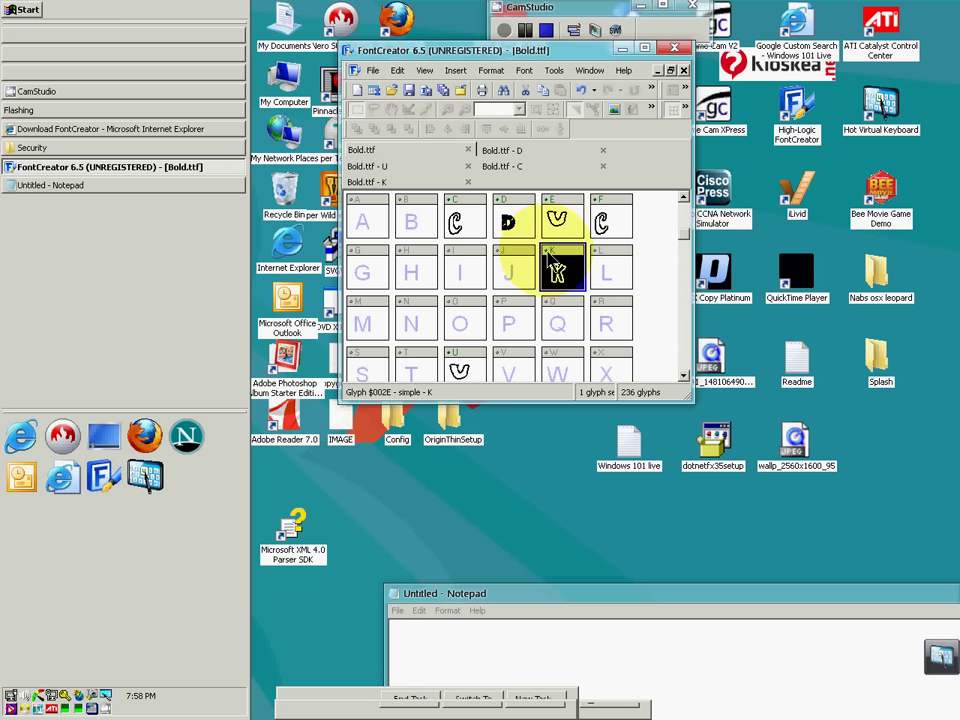
click(566, 290)
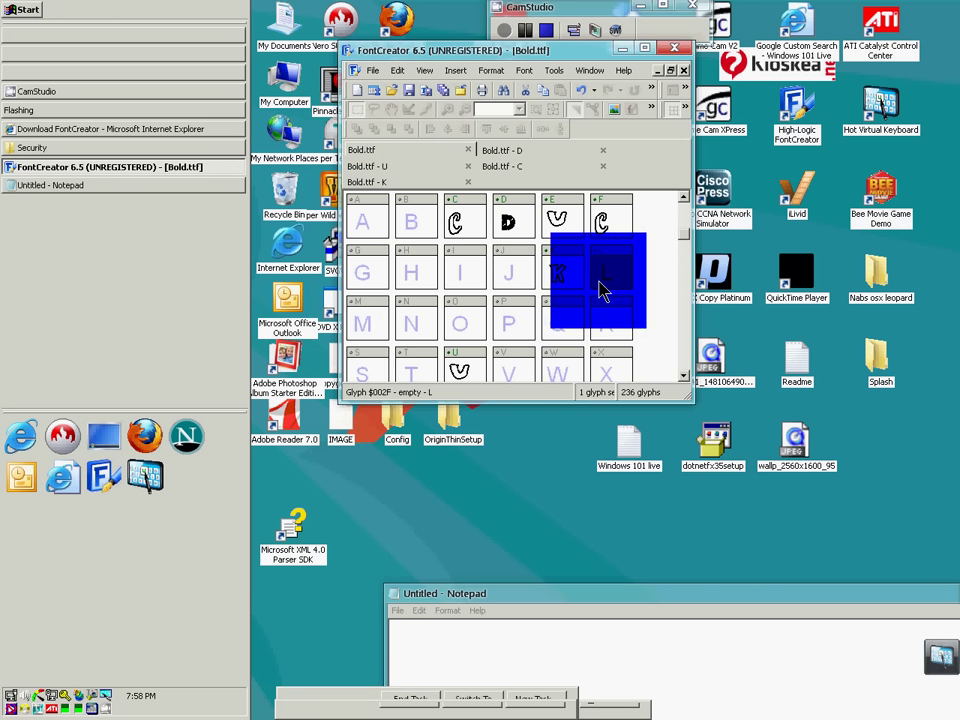
right_click(569, 285)
click(590, 330)
right_click(367, 260)
click(418, 322)
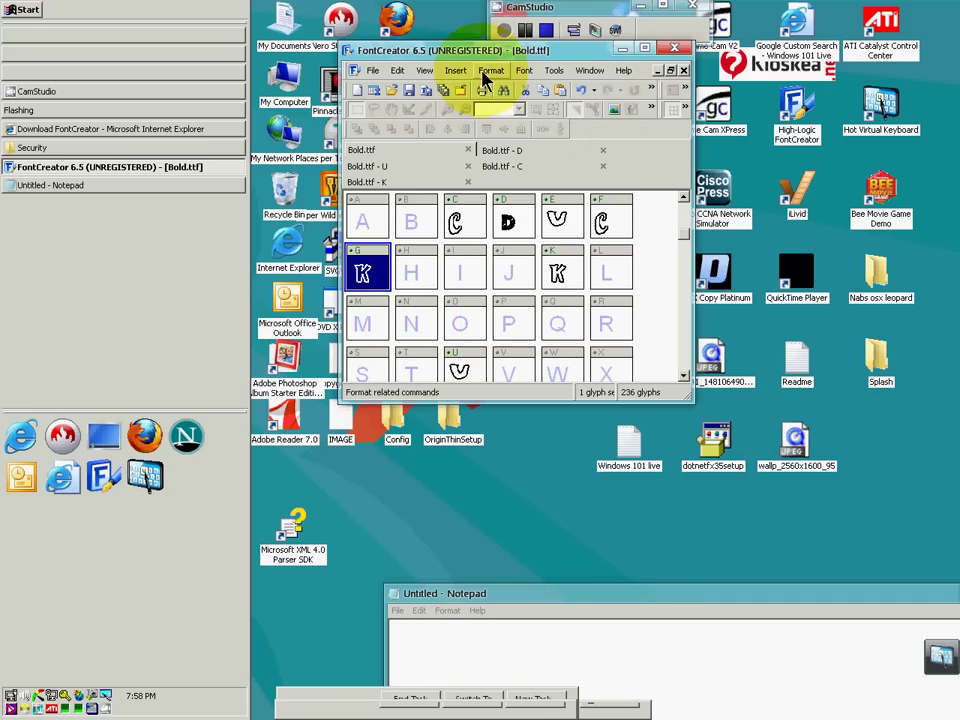
Try to save the Bold.ttf font, first with Save and again with Save All
click(372, 70)
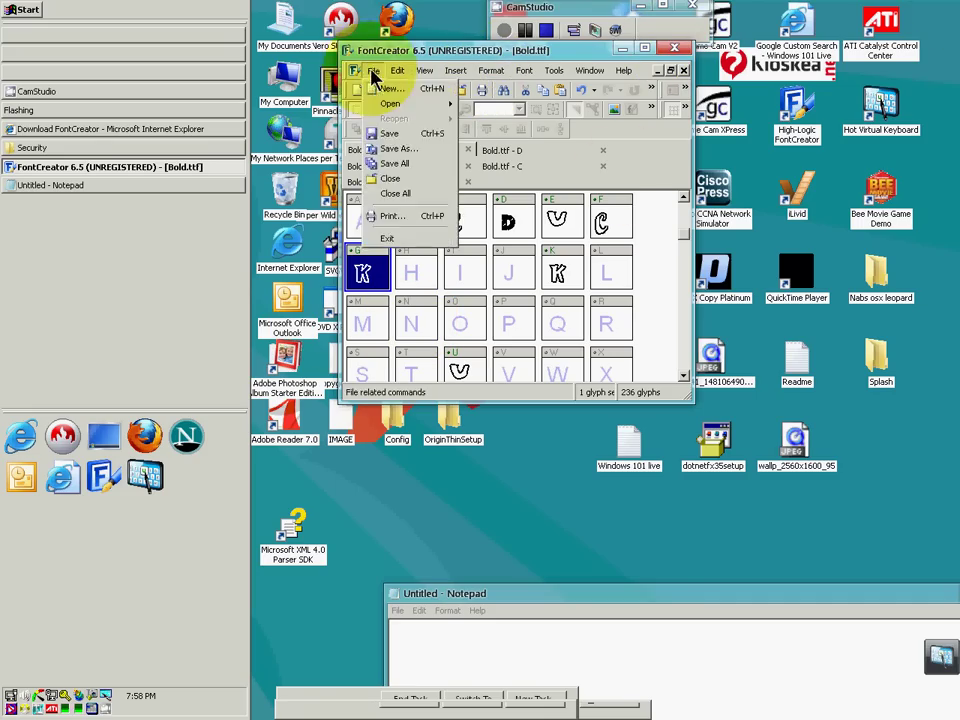
click(424, 135)
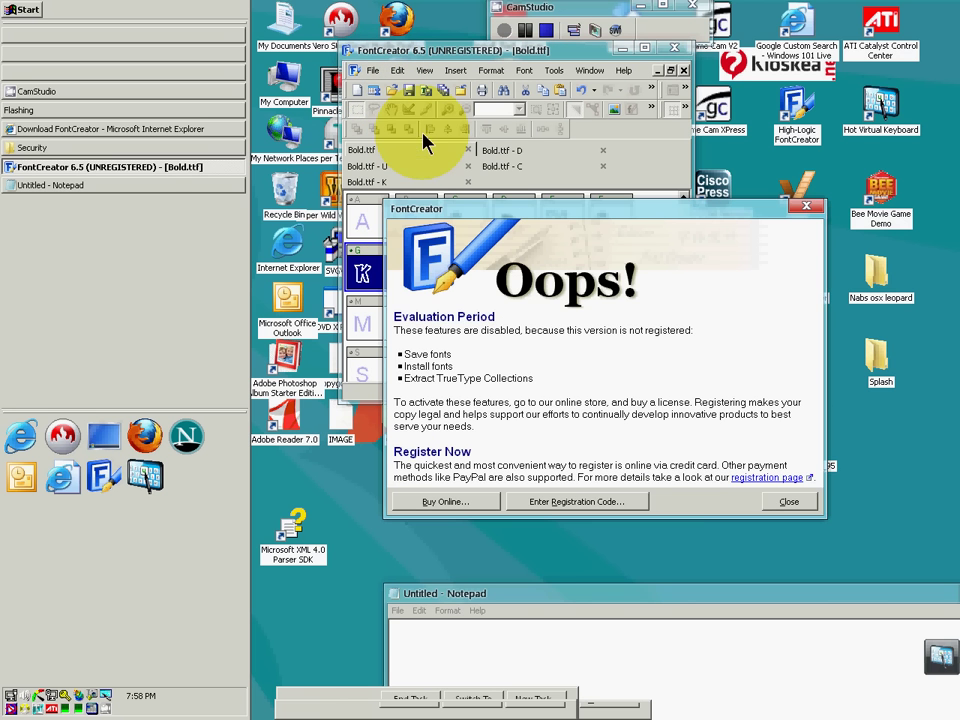
click(789, 502)
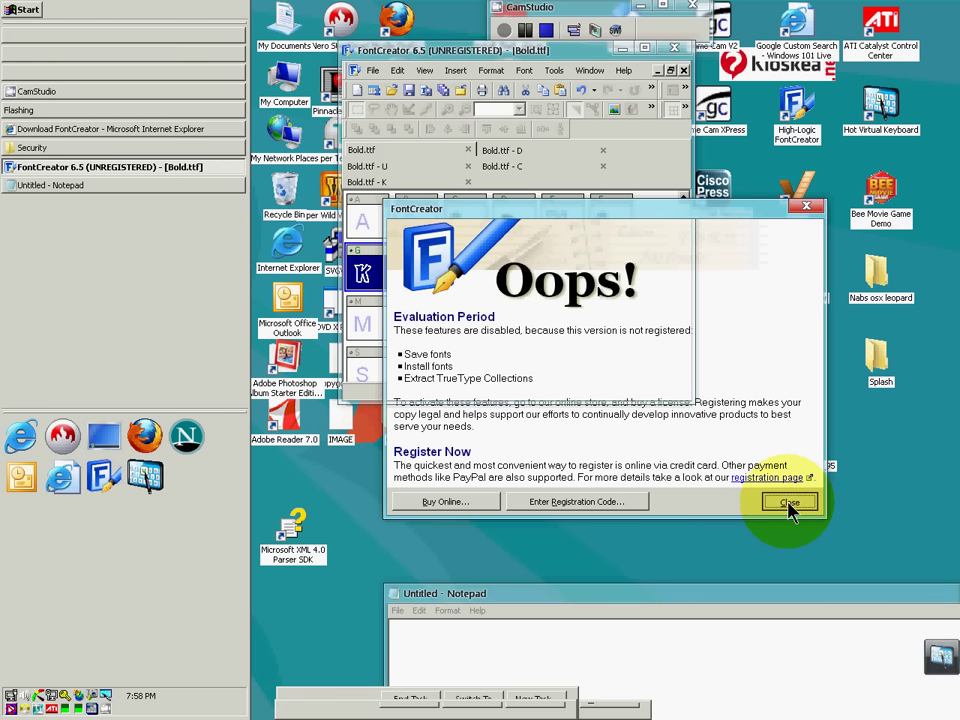
click(373, 71)
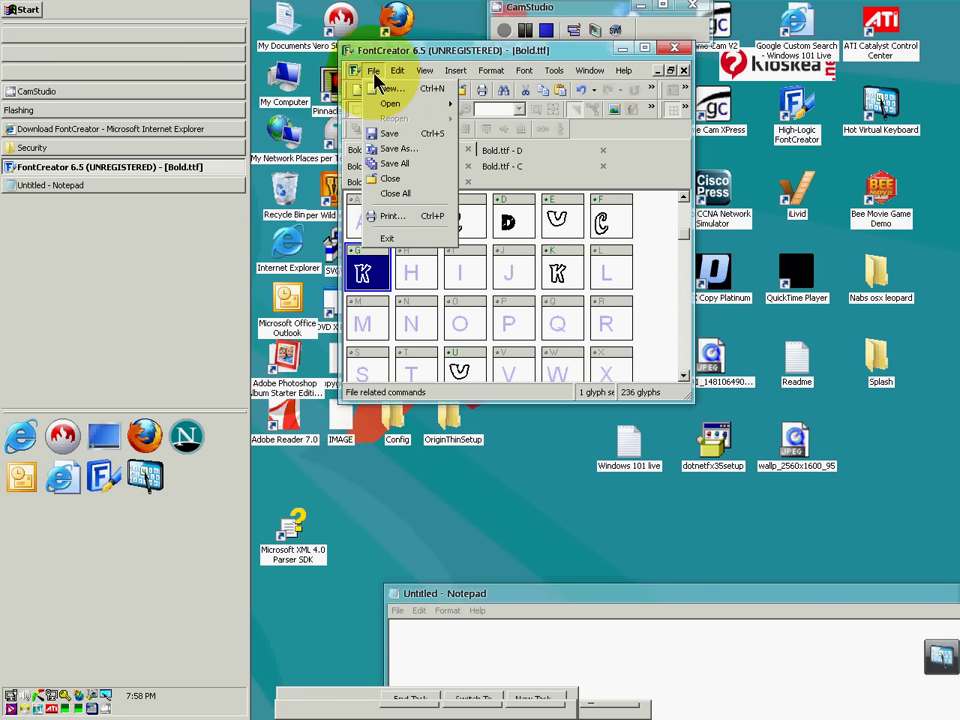
click(420, 166)
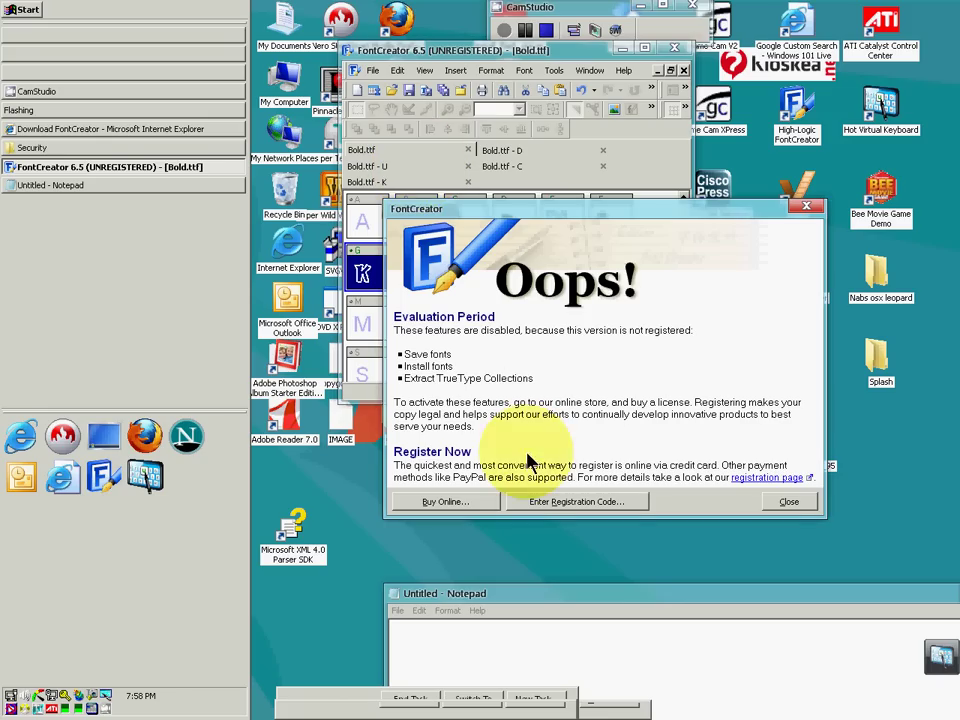
click(789, 502)
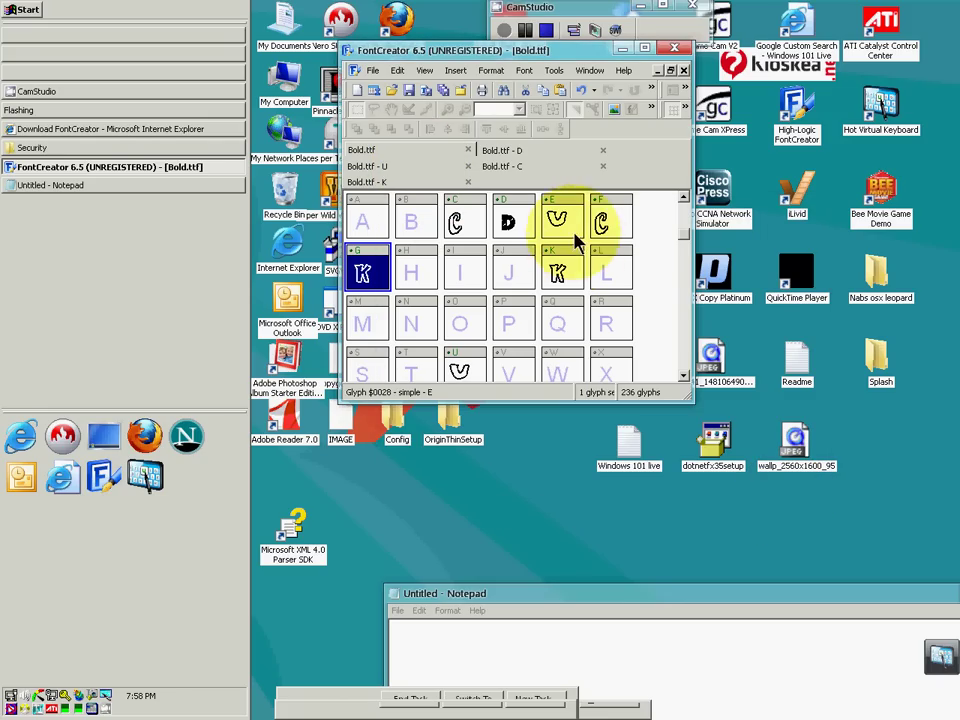
click(515, 225)
click(624, 238)
click(500, 218)
drag(630, 225, 591, 253)
scroll(567, 288, down, 2)
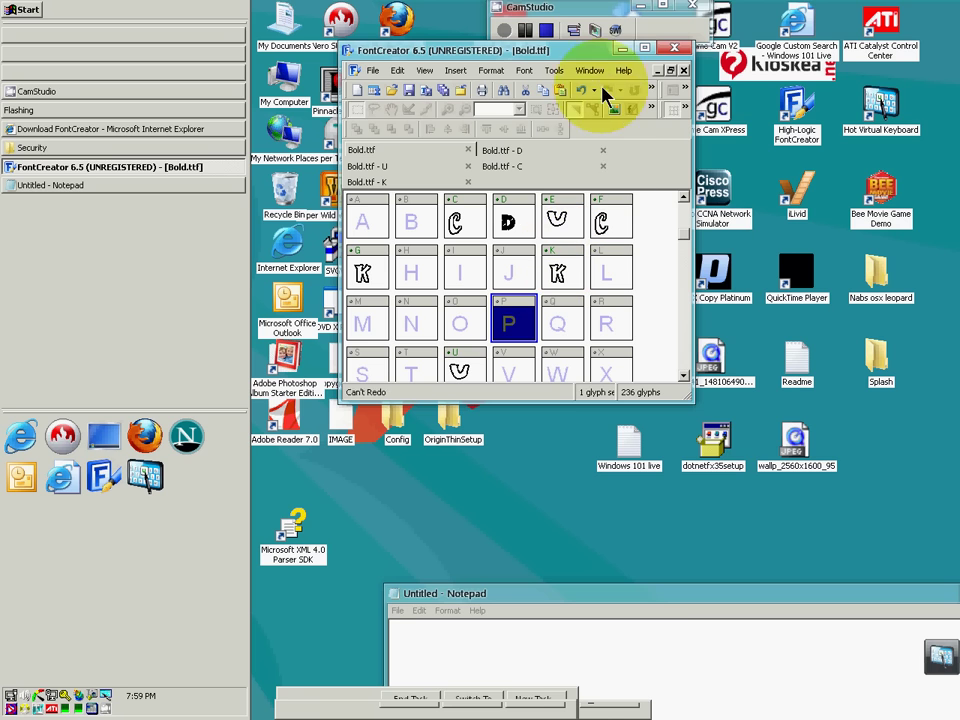
Maximize the FontCreator window and look through the whole Bold.ttf glyph overview, going back to its first row
click(646, 48)
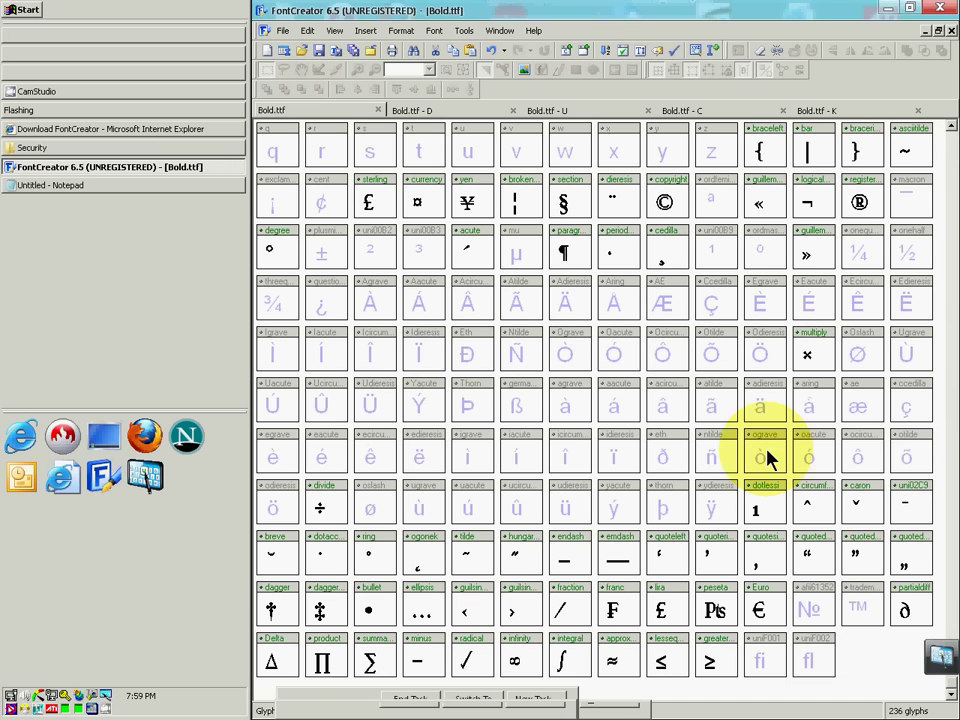
key(Up)
key(Up)
key(Up)
key(Up)
key(Up)
key(Up)
key(Up)
key(Up)
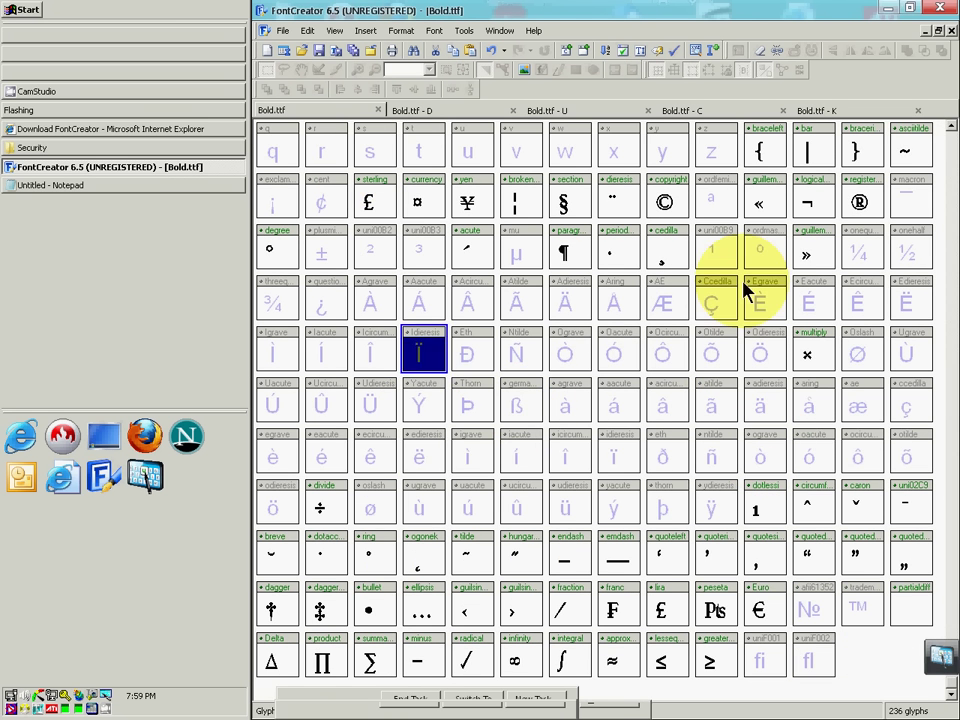
key(Up)
key(Up)
key(Up)
key(Up)
key(Up)
key(Up)
key(Up)
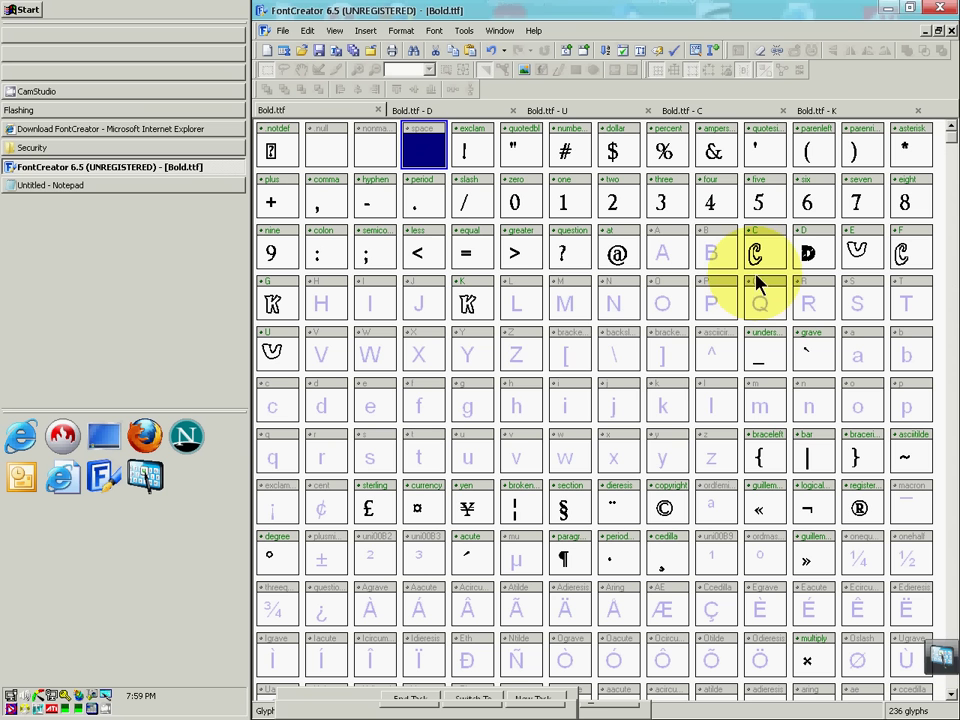
Try to close FontCreator while saving the changes made to Bold.ttf
click(938, 8)
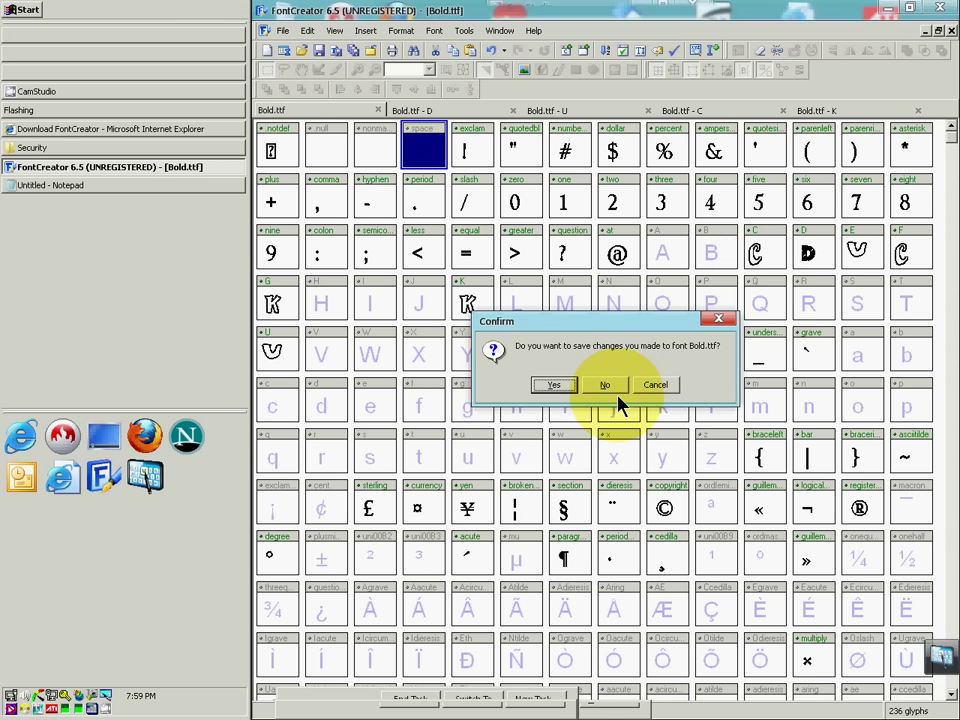
click(560, 385)
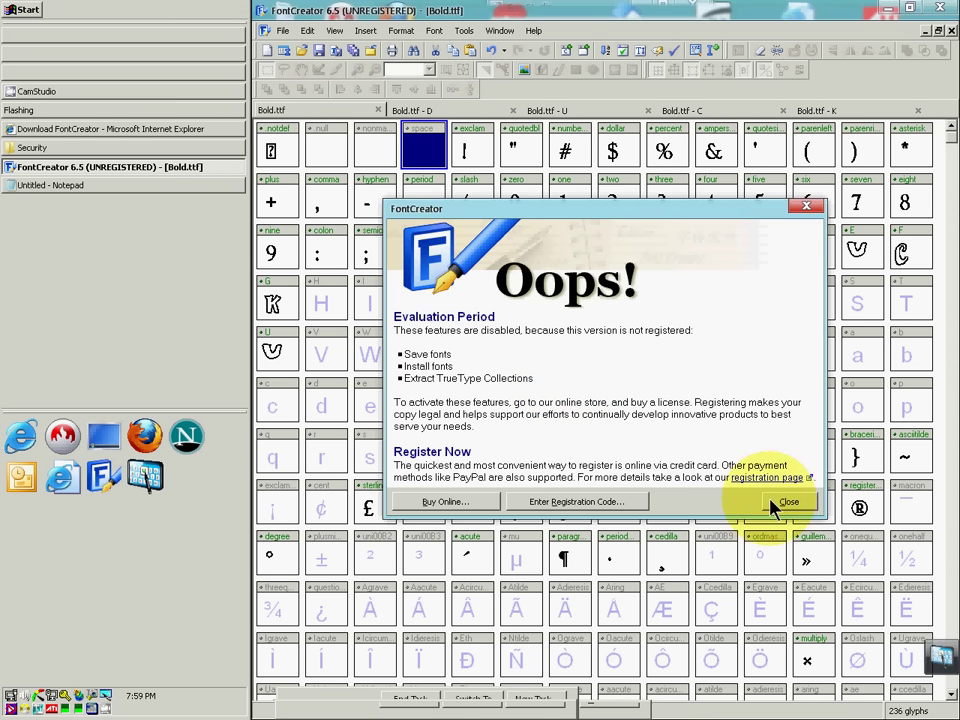
click(789, 503)
Run Complete Composites on the D glyph in the Bold.ttf overview
mouse_move(803, 258)
mouse_down()
mouse_move(874, 257)
mouse_move(883, 266)
mouse_move(813, 268)
mouse_up()
right_click(813, 268)
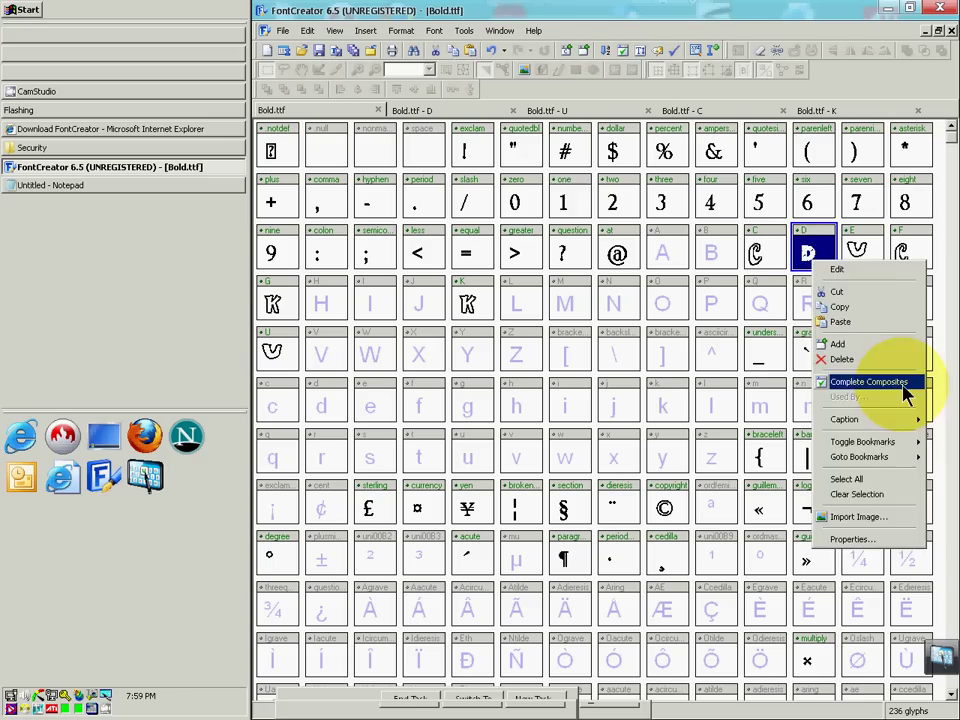
click(870, 382)
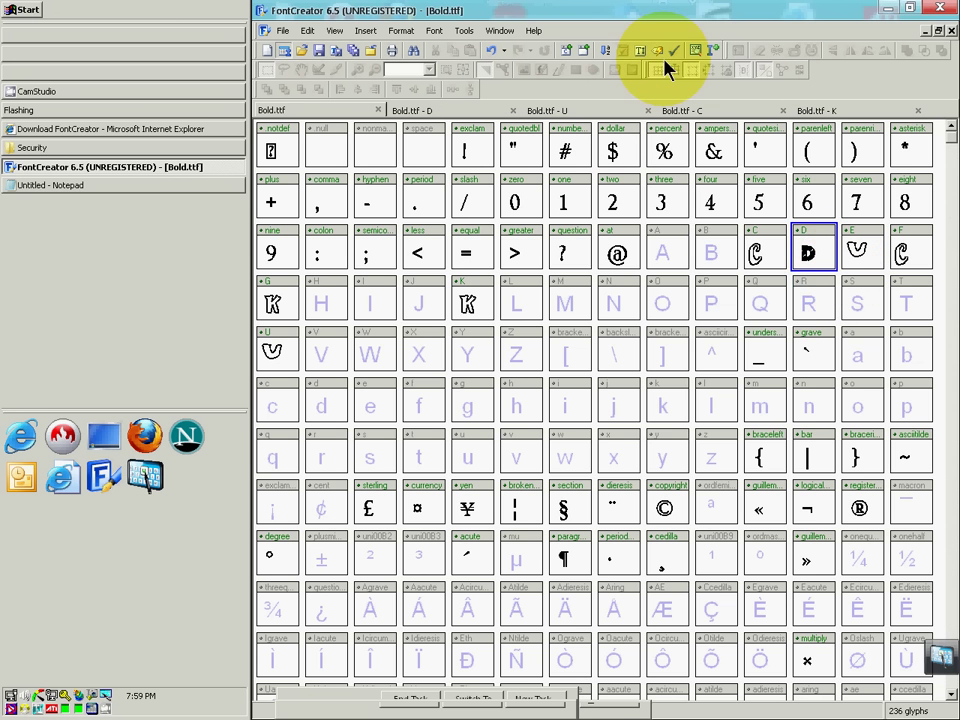
click(695, 52)
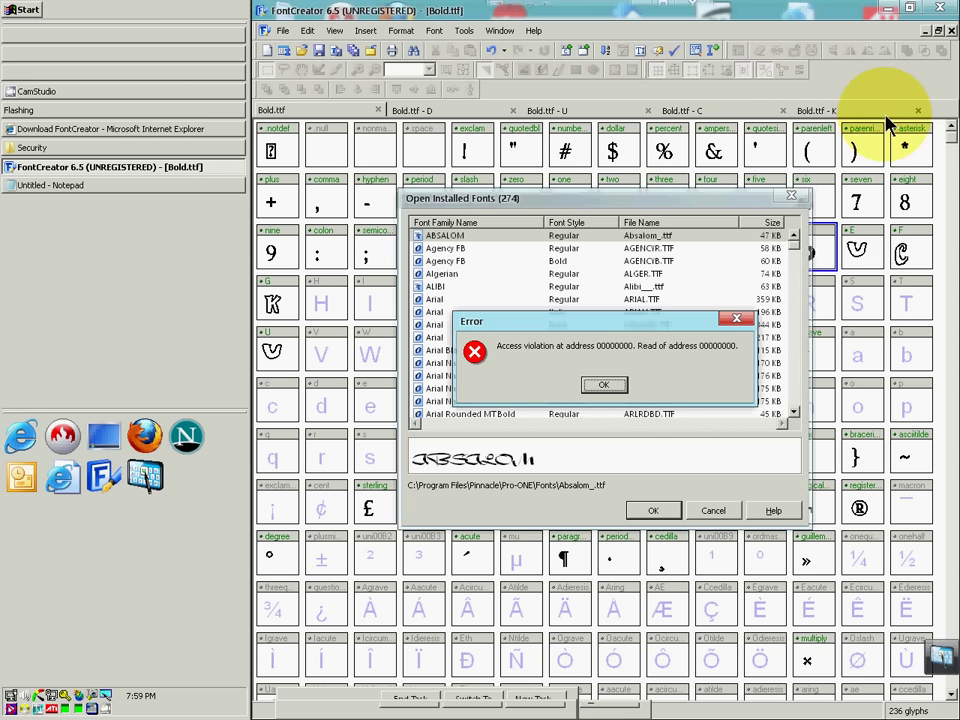
click(605, 385)
key(Escape)
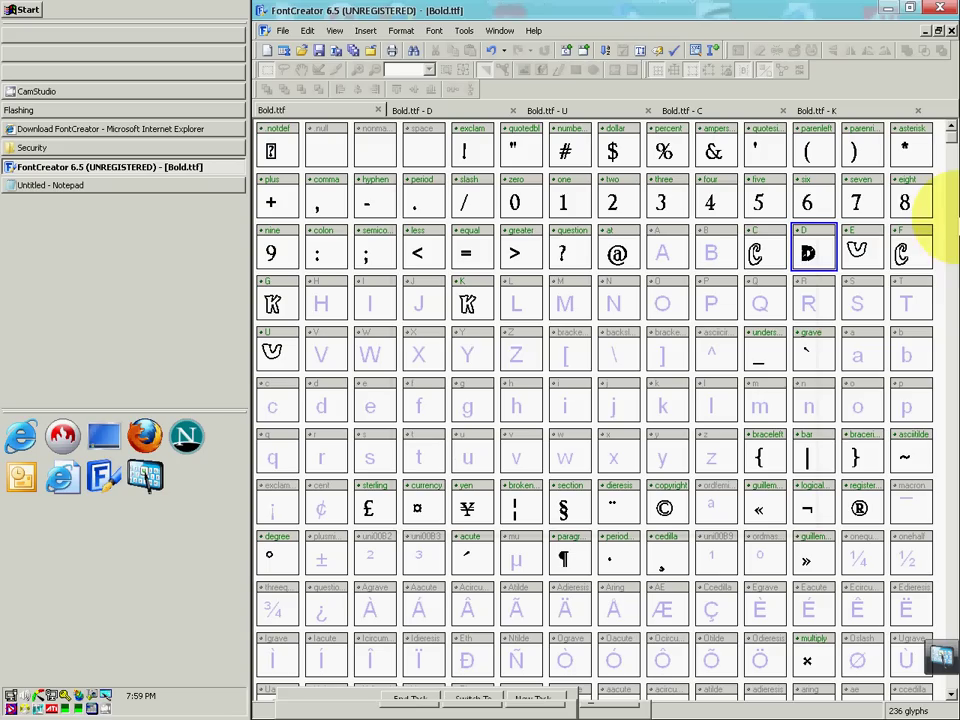
Cut the D glyph out of the Bold.ttf glyph overview
drag(857, 250, 819, 268)
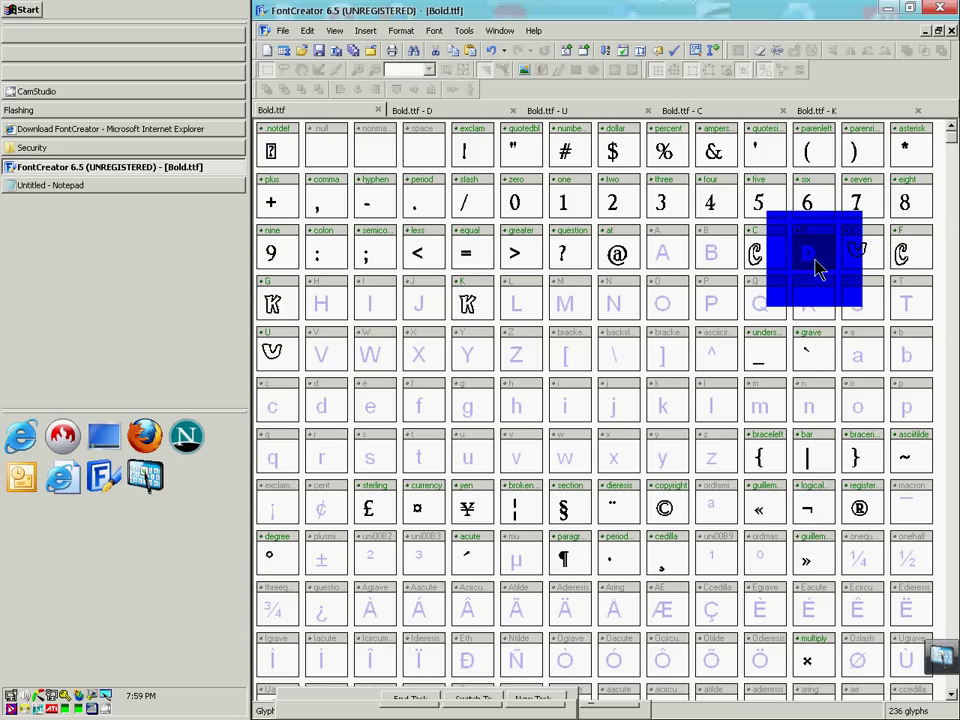
right_click(814, 258)
click(876, 292)
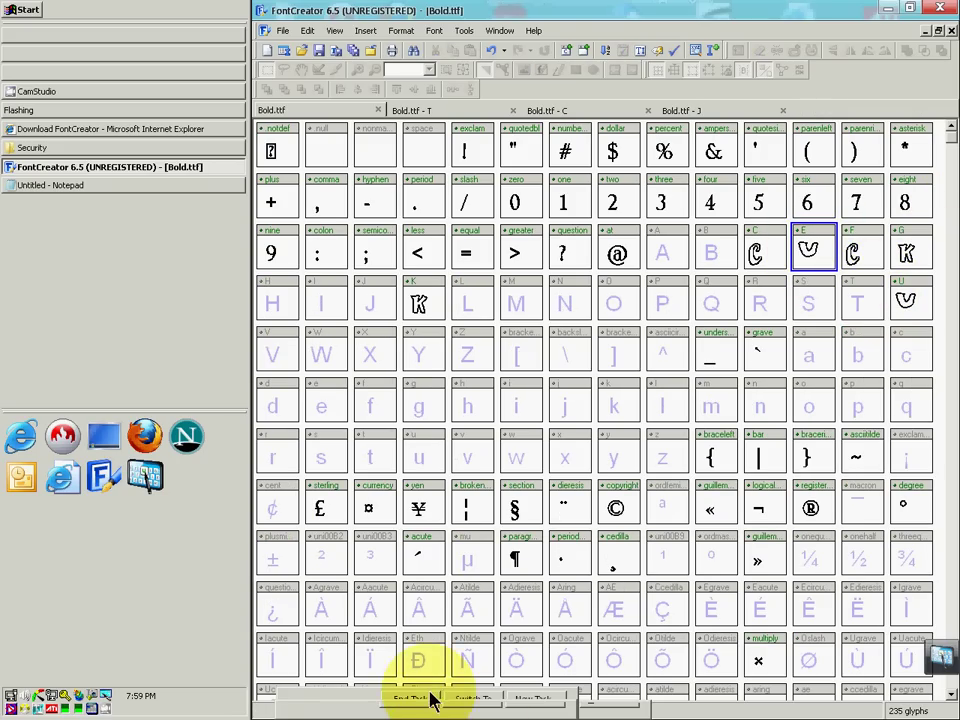
Look through the lower rows of the glyph overview and check the open U and K glyph drawings
key(Down)
key(Down)
key(Down)
key(Down)
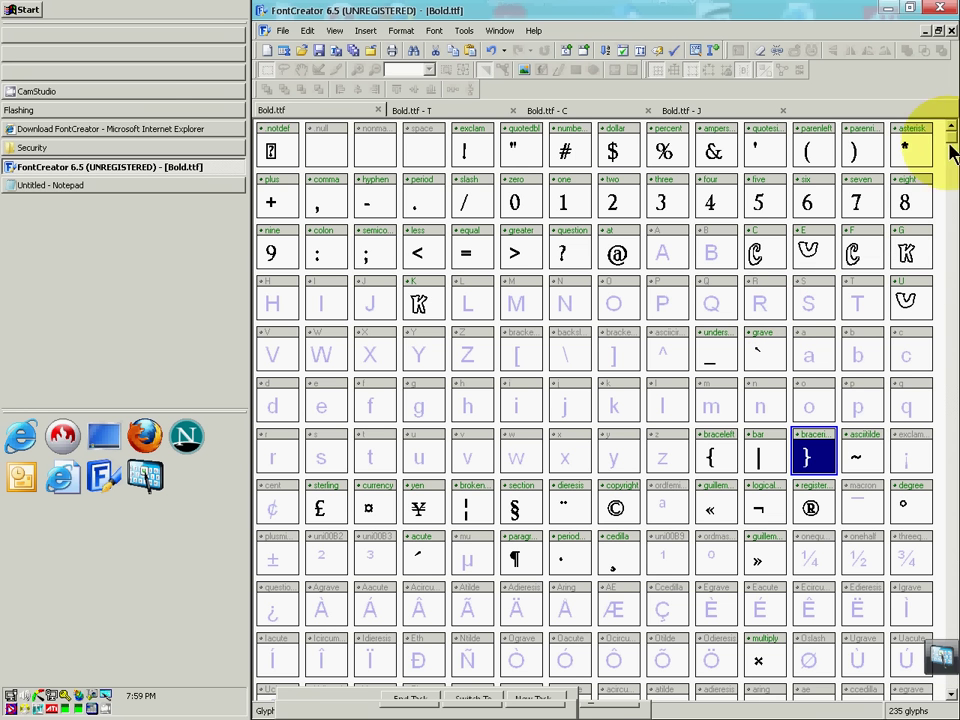
click(450, 114)
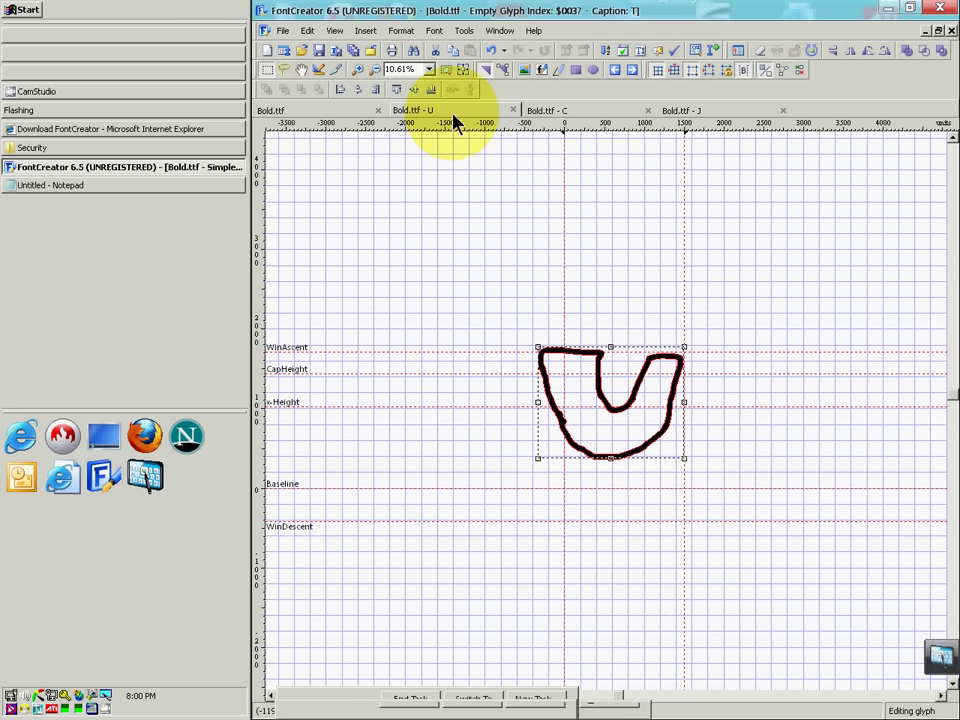
click(325, 112)
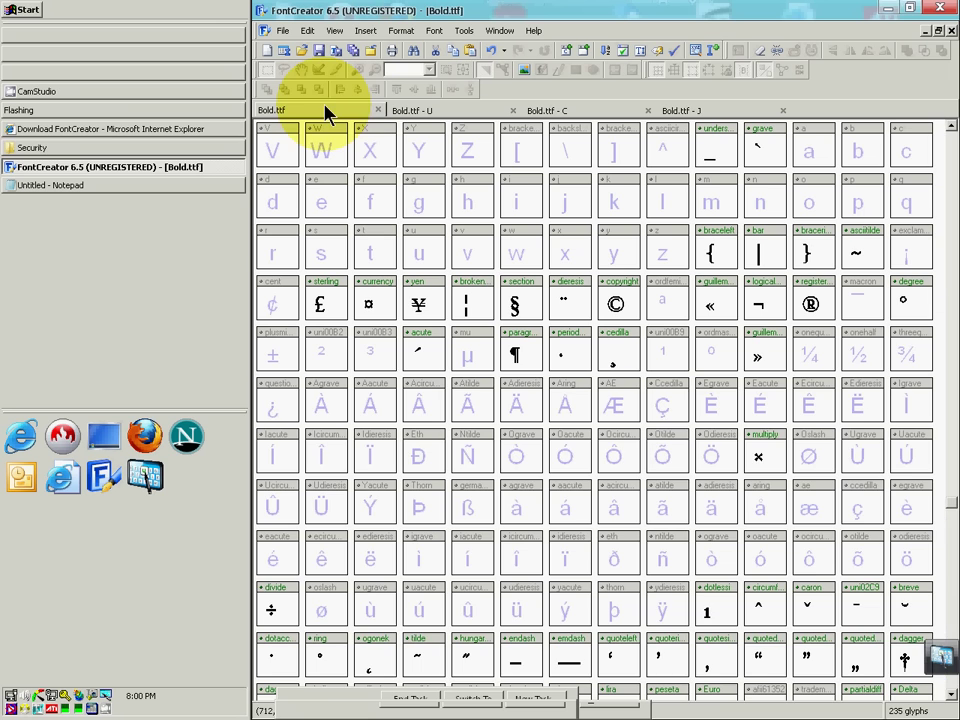
key(Up)
key(Up)
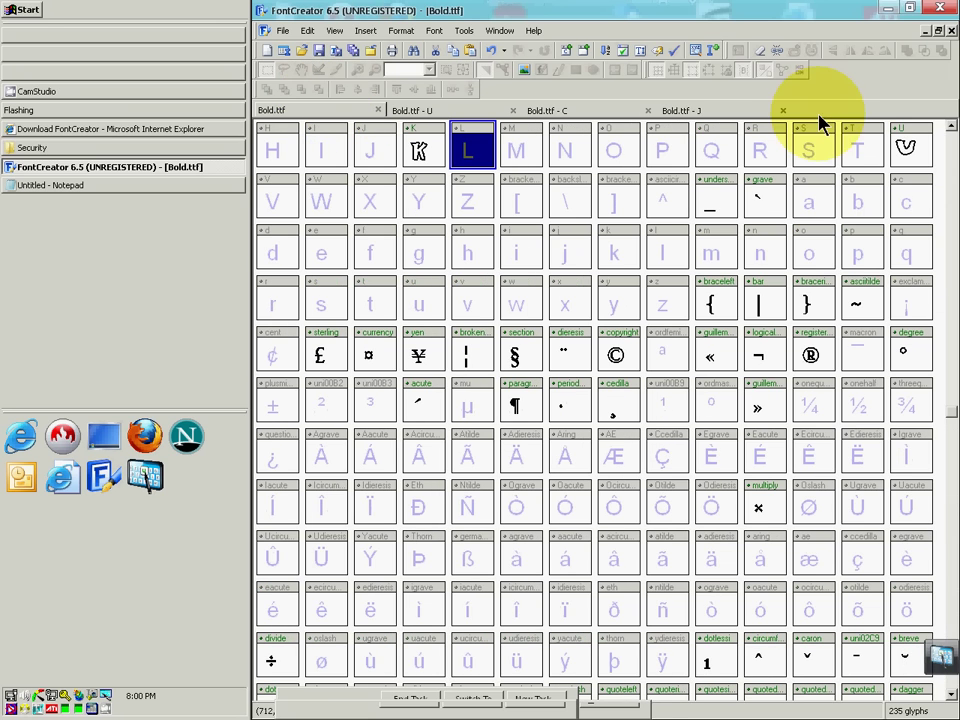
click(678, 113)
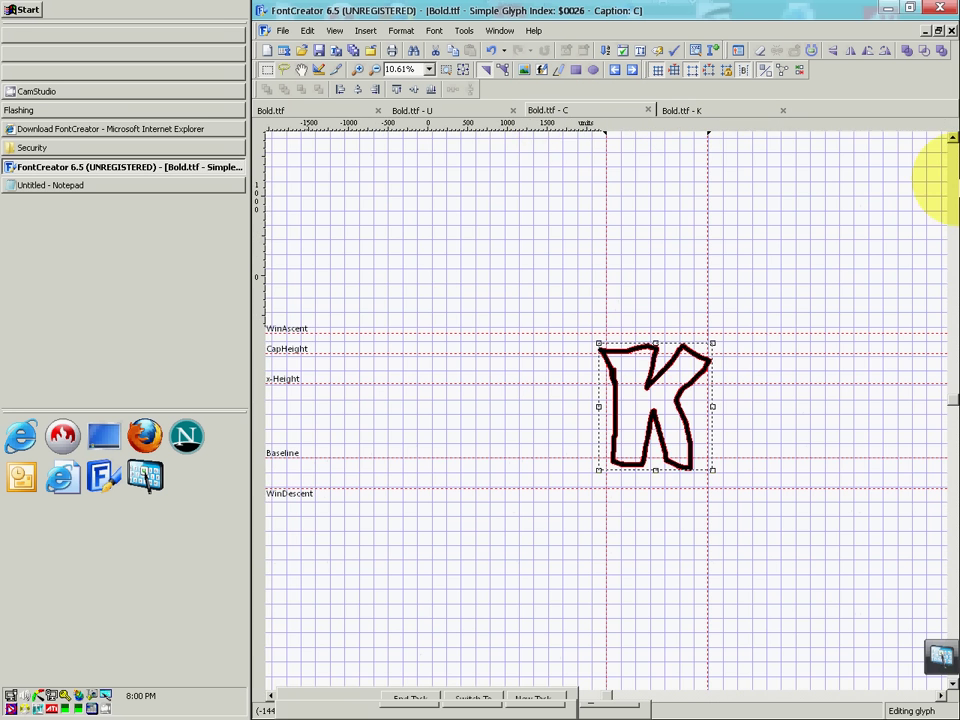
drag(953, 414, 830, 688)
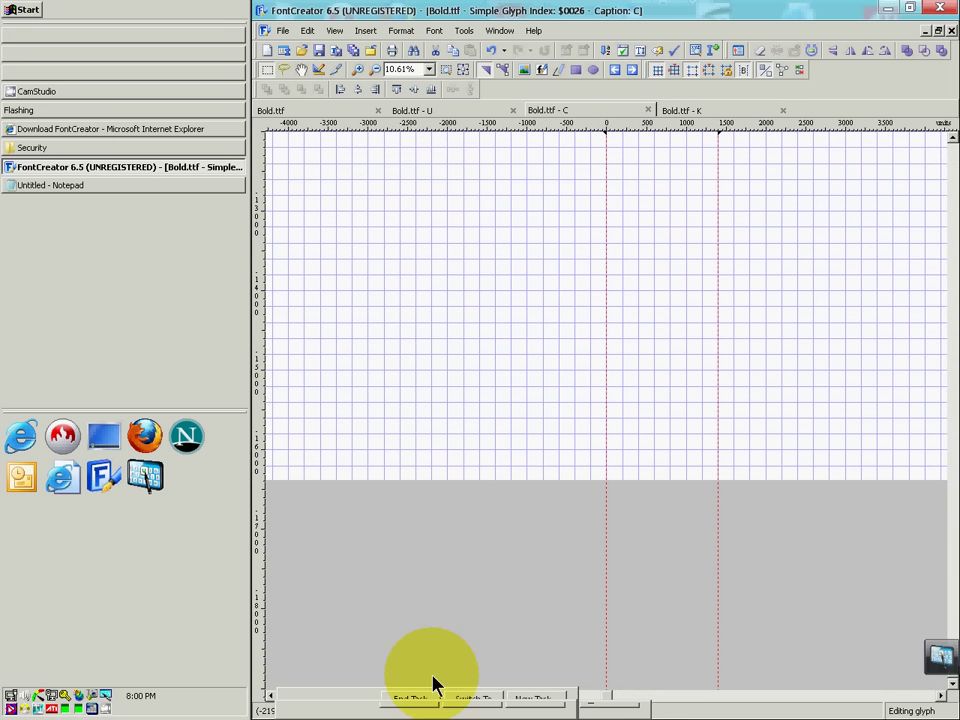
Switch to Notepad, try to paste the clipboard contents into the untitled document, and clear its text
mouse_move(313, 700)
mouse_down()
mouse_move(251, 407)
mouse_move(3, 393)
mouse_move(20, 700)
mouse_up()
click(90, 185)
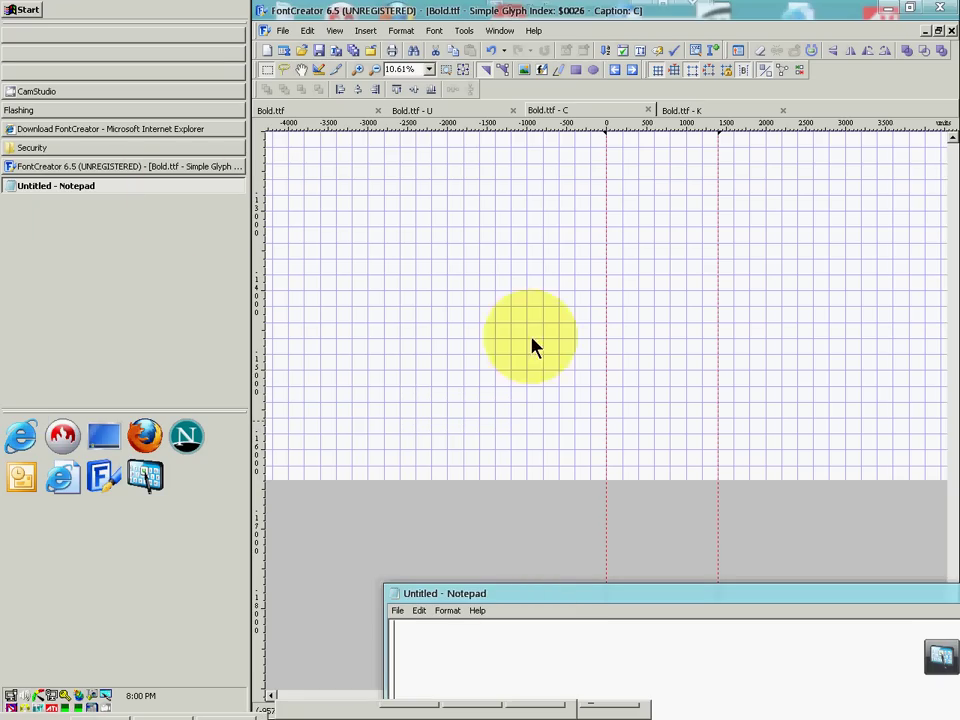
right_click(531, 636)
click(563, 600)
drag(845, 662, 405, 641)
key(Delete)
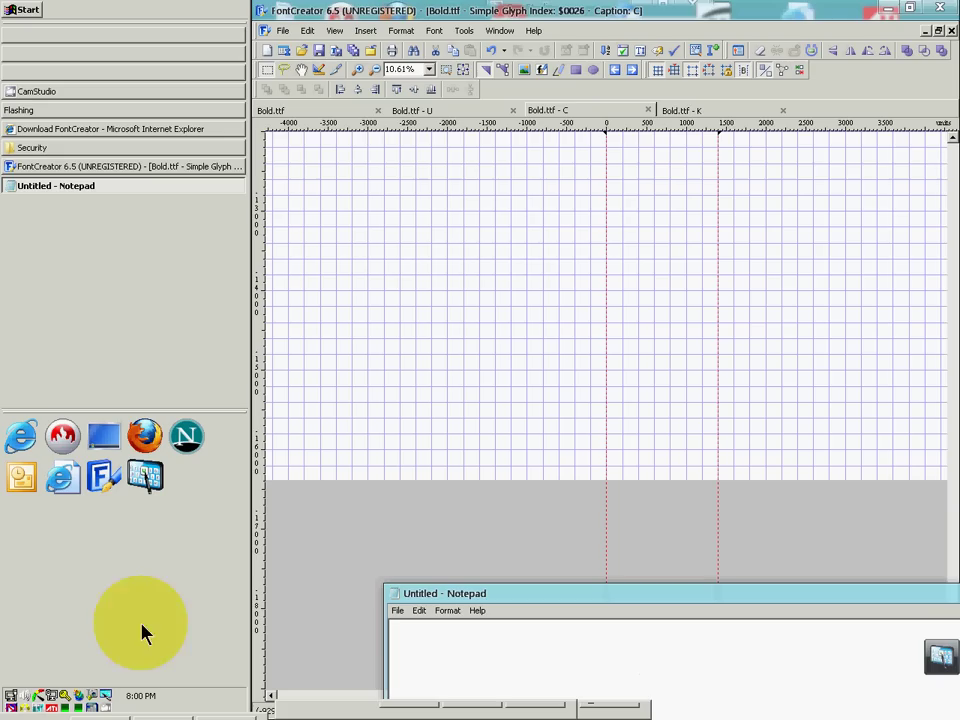
Return to FontCreator's Bold.ttf overview and look through all glyph rows down to the last one and back to the first
click(287, 76)
mouse_move(318, 166)
mouse_down()
mouse_move(343, 231)
mouse_move(587, 276)
mouse_move(578, 150)
mouse_move(356, 309)
mouse_move(437, 427)
mouse_move(541, 253)
mouse_move(666, 270)
mouse_up()
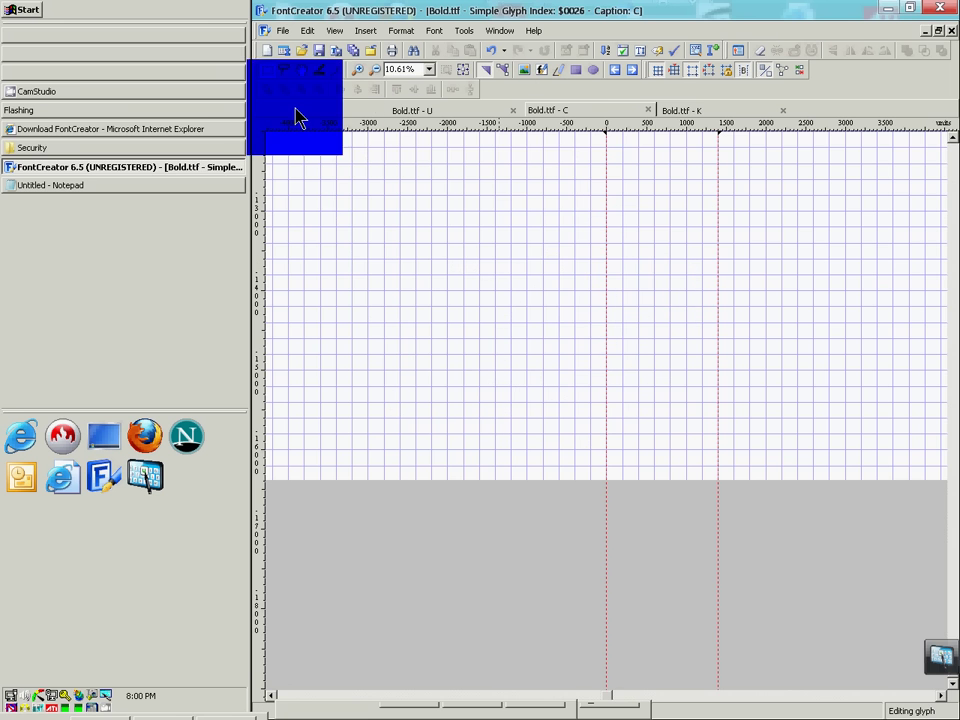
click(296, 113)
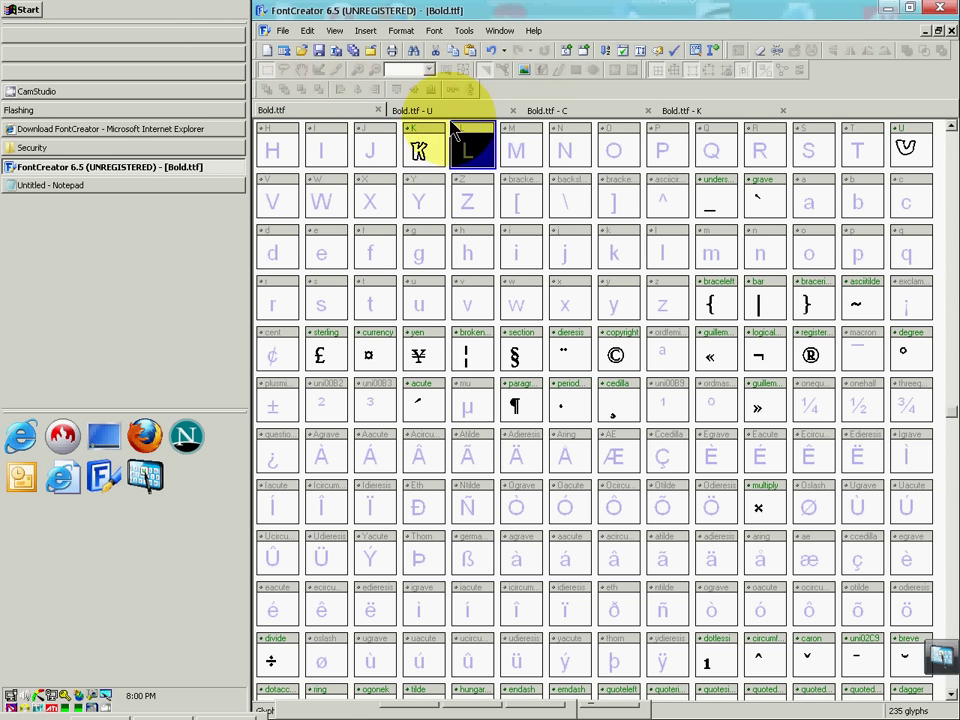
key(Up)
key(Up)
key(Up)
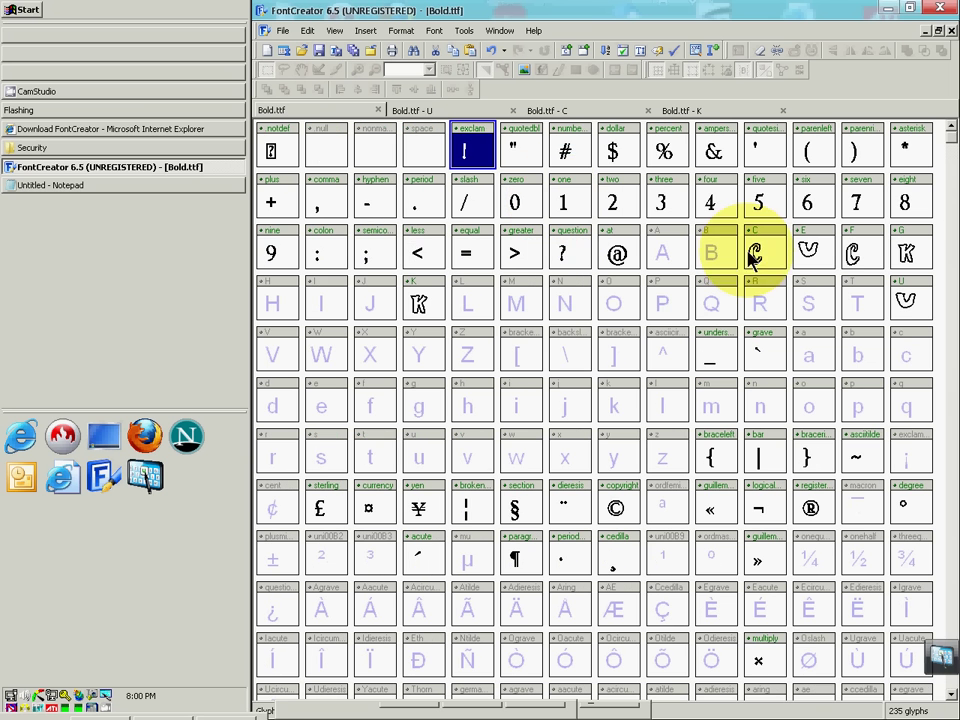
key(Down)
key(Down)
key(Down)
key(Down)
key(Down)
key(Down)
key(Down)
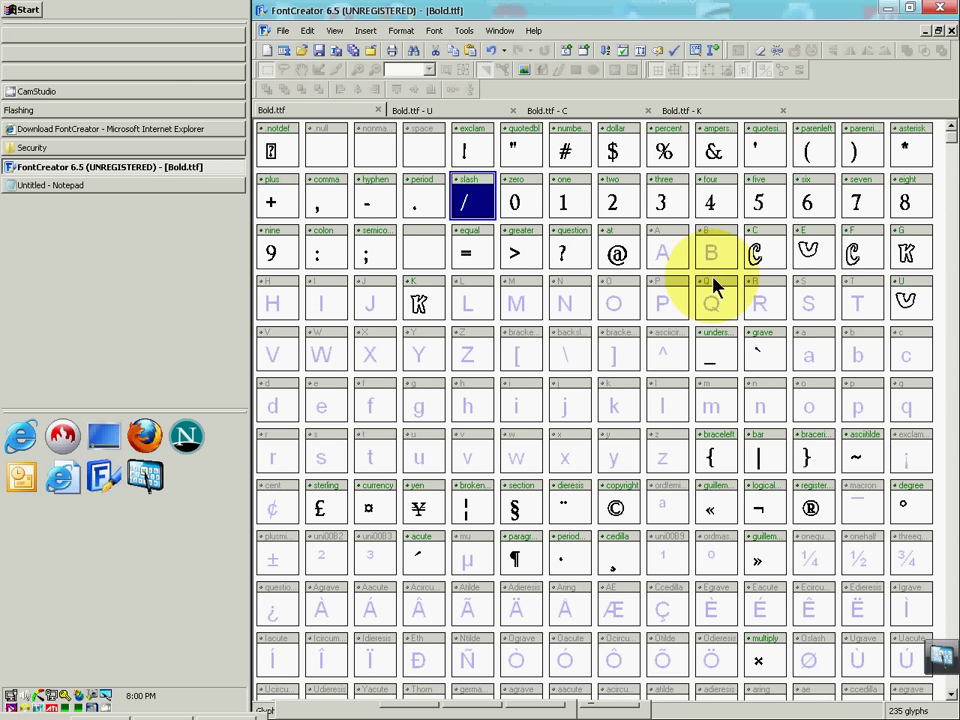
key(Down)
key(Down)
key(Down)
key(Down)
key(Down)
key(Down)
key(Down)
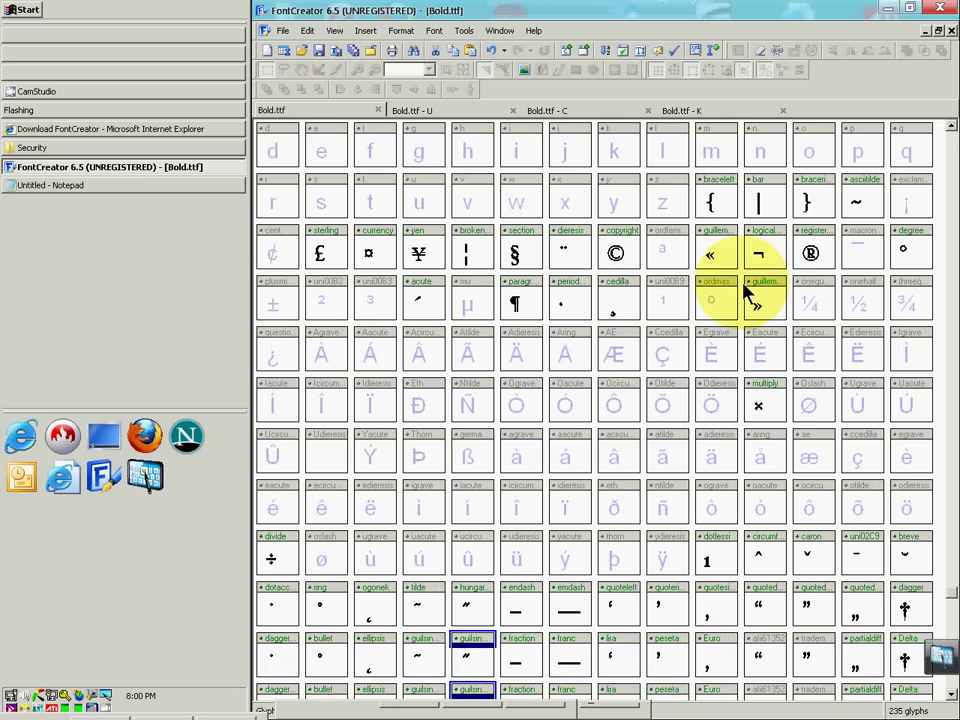
key(Down)
key(Down)
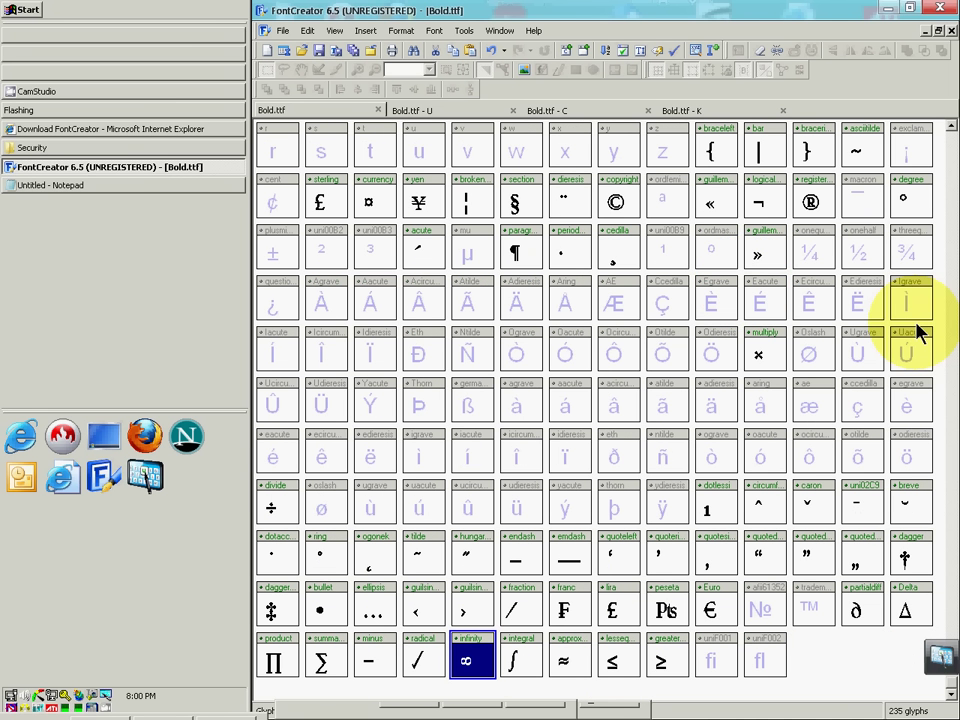
key(Up)
key(Up)
key(Up)
key(Up)
key(Up)
key(Up)
key(Up)
key(Up)
key(Up)
key(Up)
key(Up)
Close FontCreator without saving the changes to Bold.ttf and close the empty Notepad window
click(645, 52)
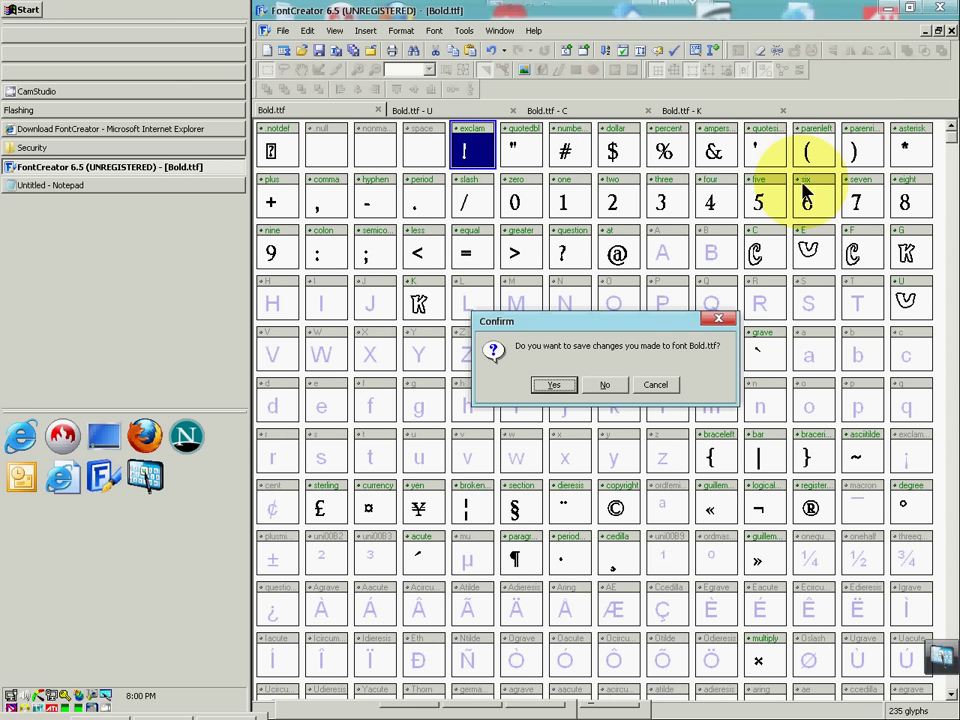
click(605, 386)
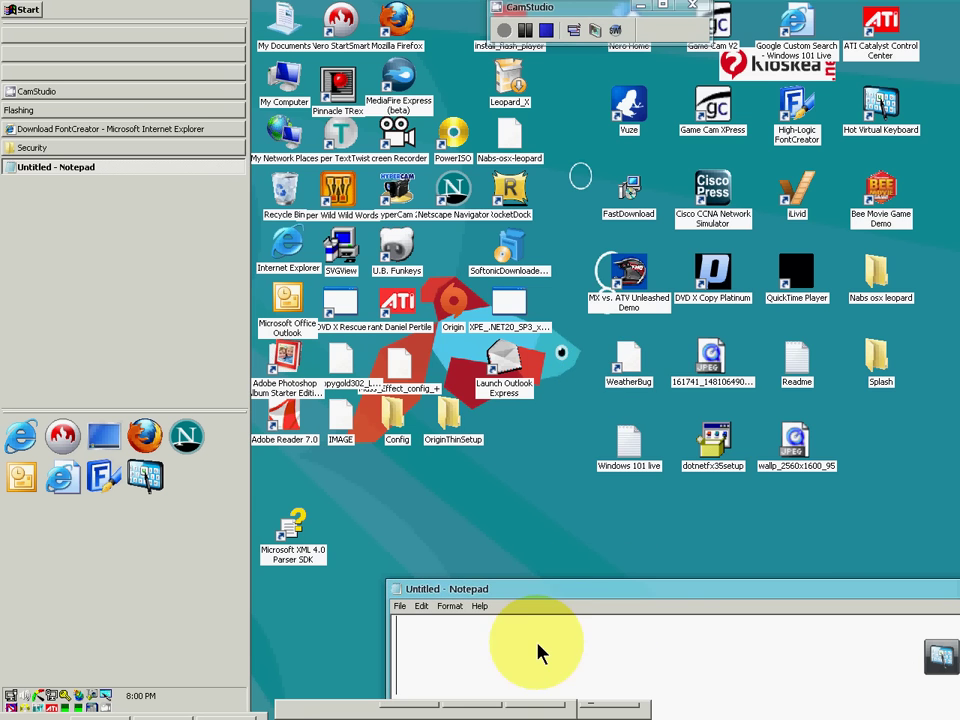
drag(563, 589, 382, 90)
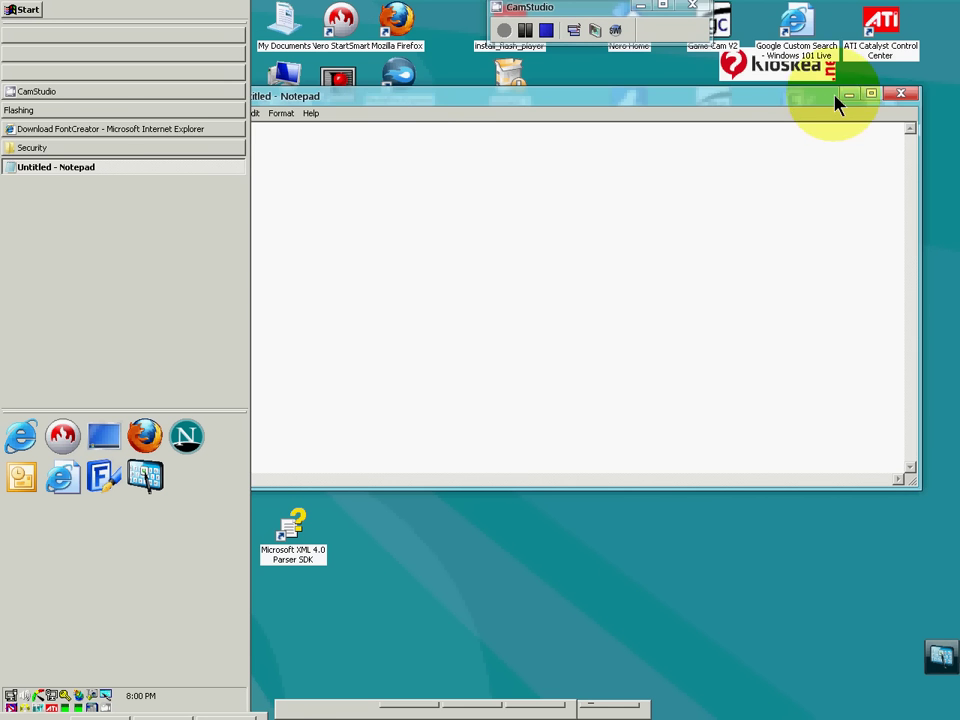
click(901, 93)
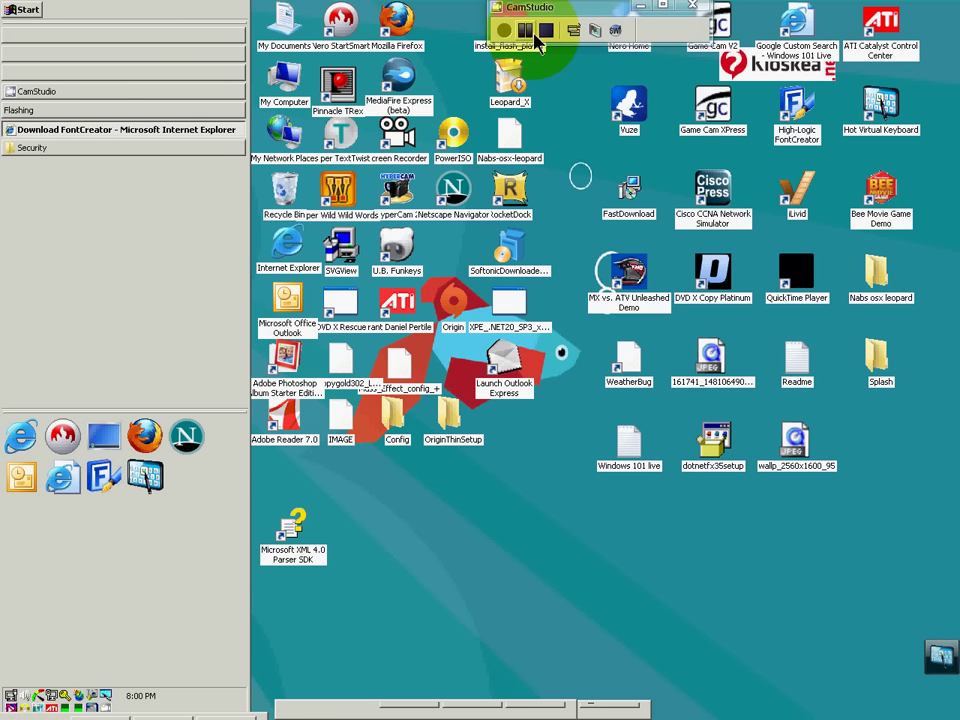
drag(540, 10, 418, 52)
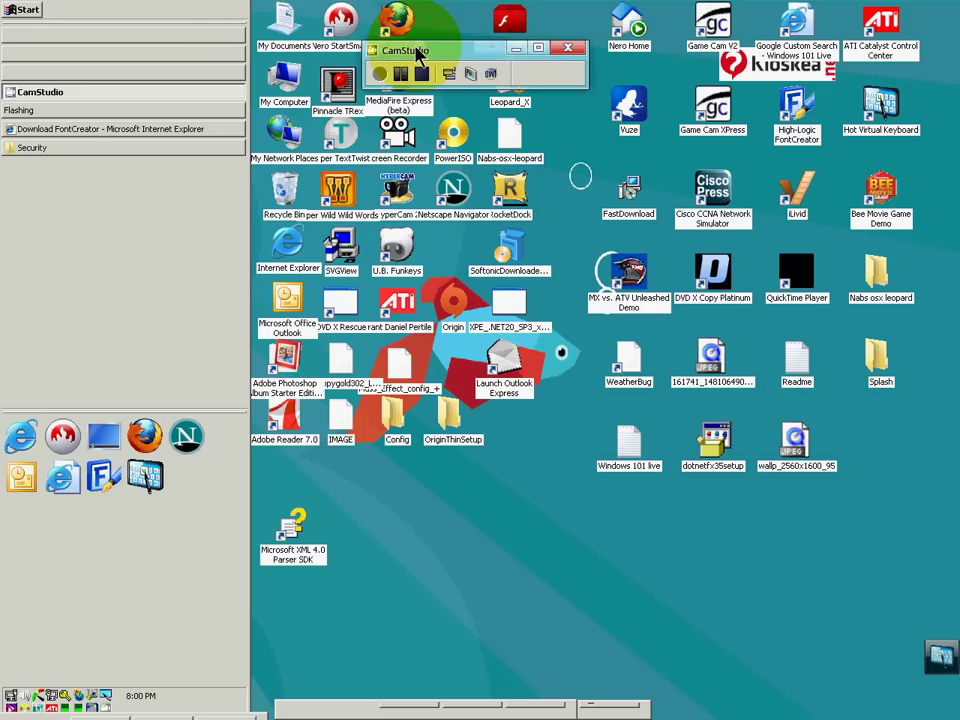